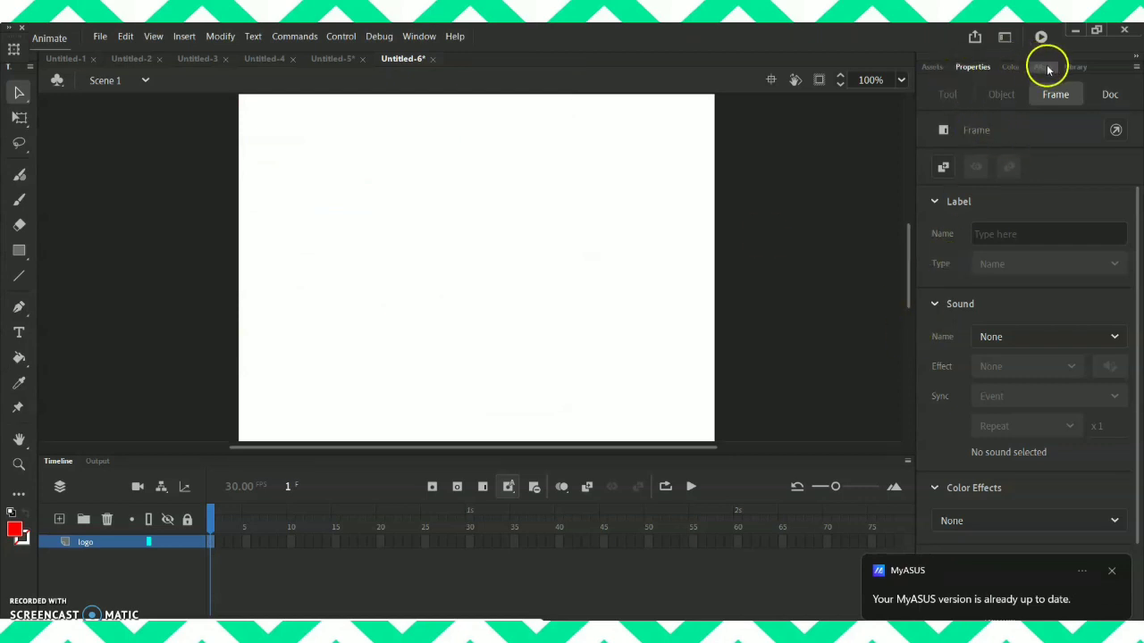
Step: Place logo.png from the library at the middle of the stage on the logo layer
{"action": "left_click", "coordinate": [1073, 68]}
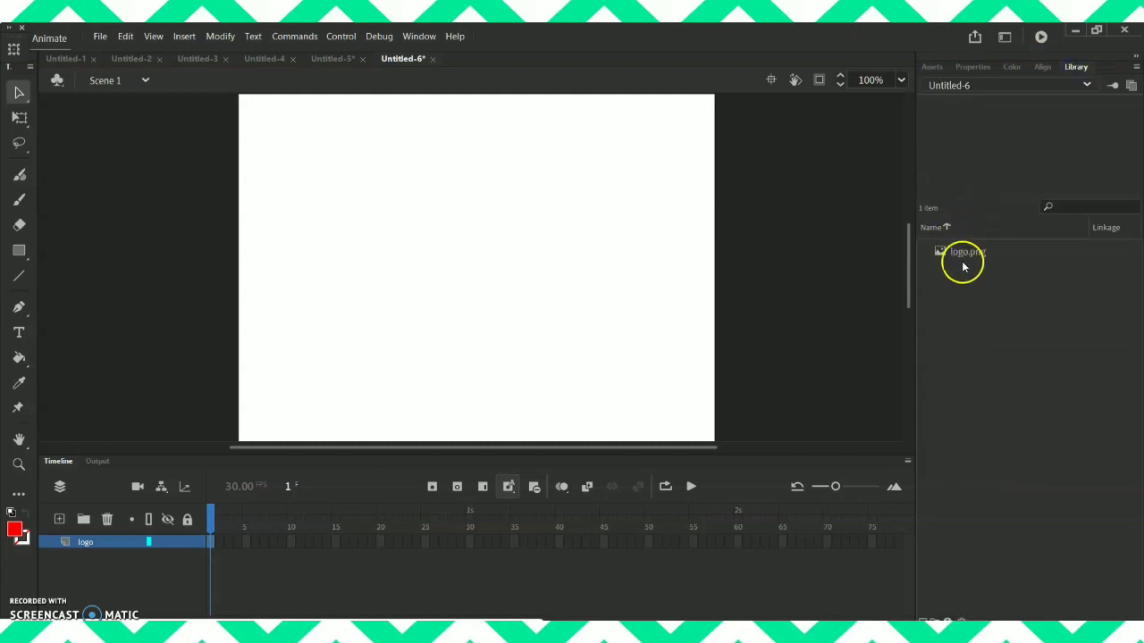
{"action": "left_click", "coordinate": [999, 250]}
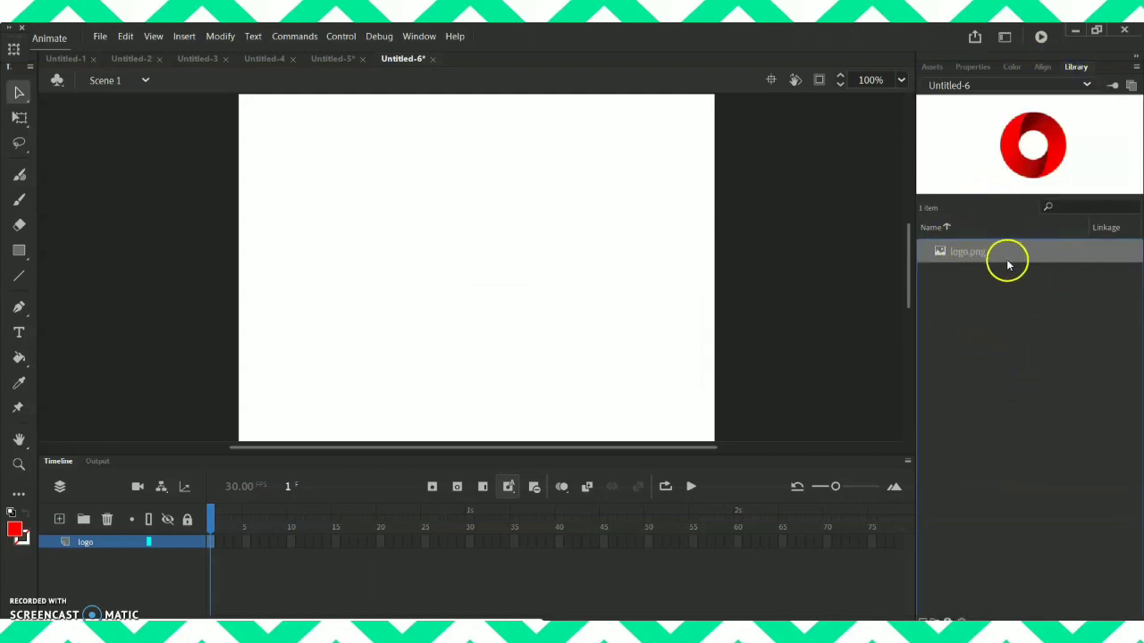
{"action": "left_click_drag", "start_coordinate": [1007, 263], "coordinate": [690, 271]}
{"action": "left_click_drag", "start_coordinate": [579, 270], "coordinate": [464, 256]}
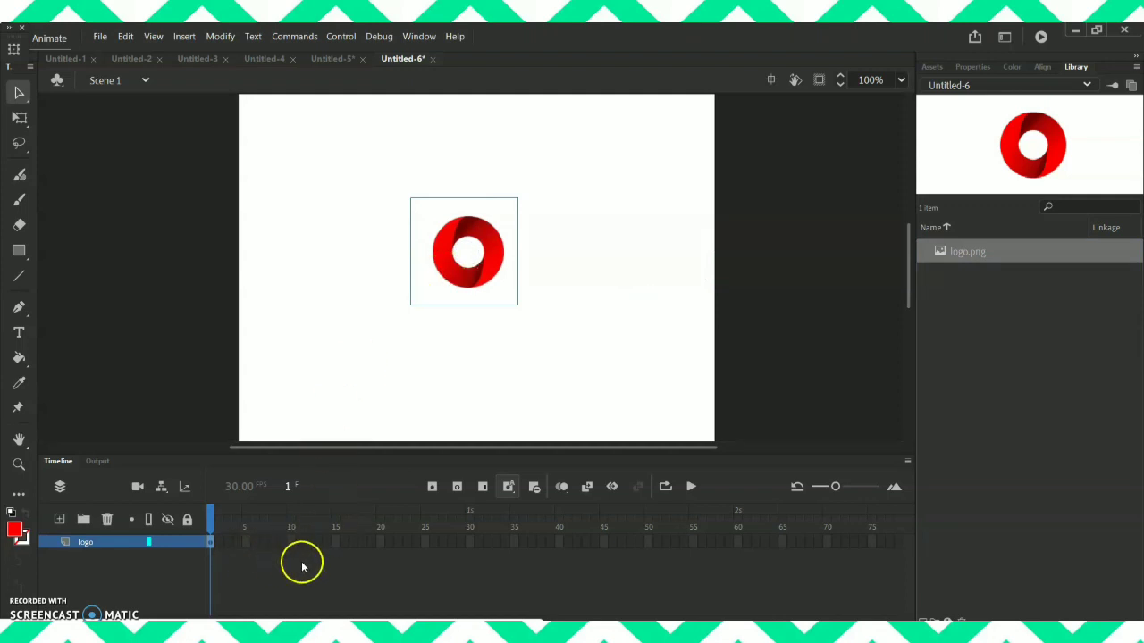
Step: Insert a keyframe at frame 15 of the logo layer and create a classic tween from frame 1, converting the content to symbols
{"action": "left_click", "coordinate": [337, 544]}
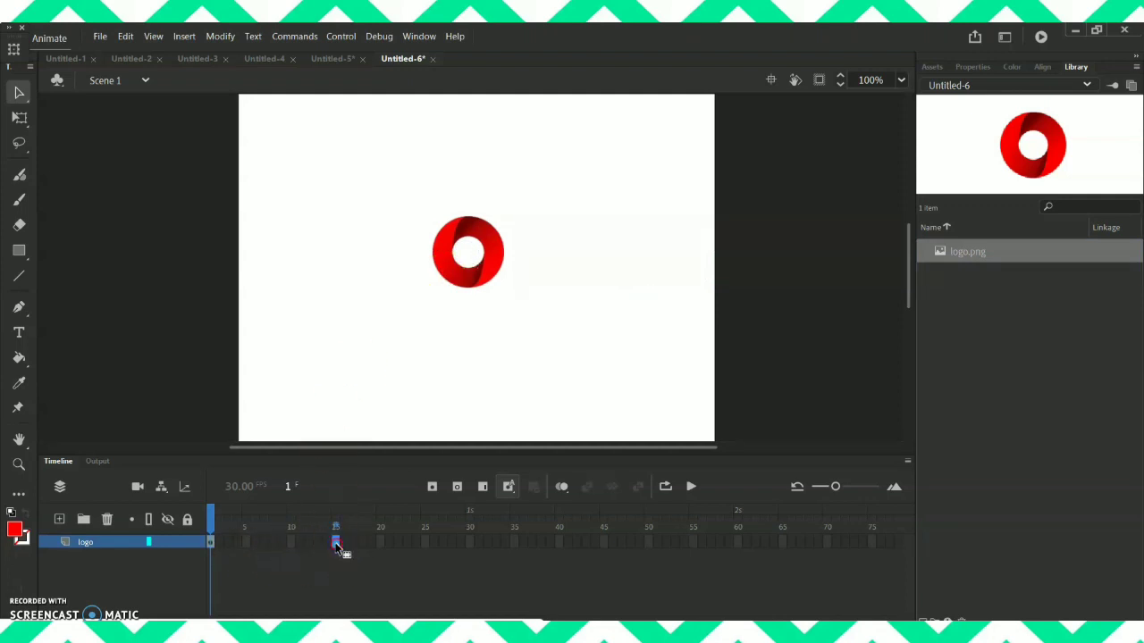
{"action": "right_click", "coordinate": [337, 545]}
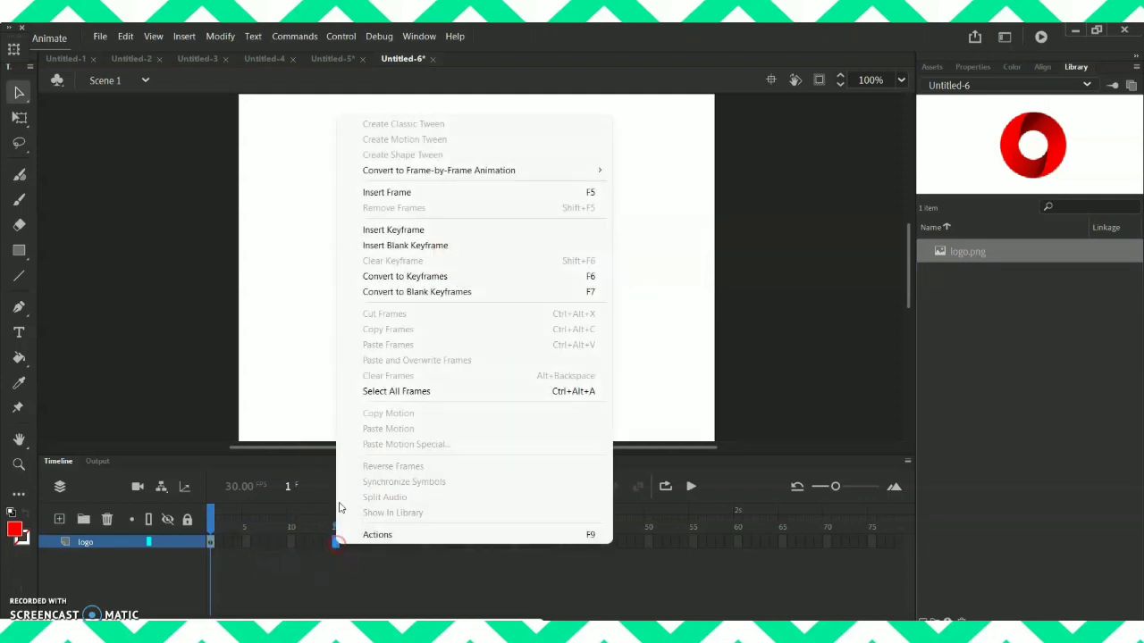
{"action": "left_click", "coordinate": [432, 231]}
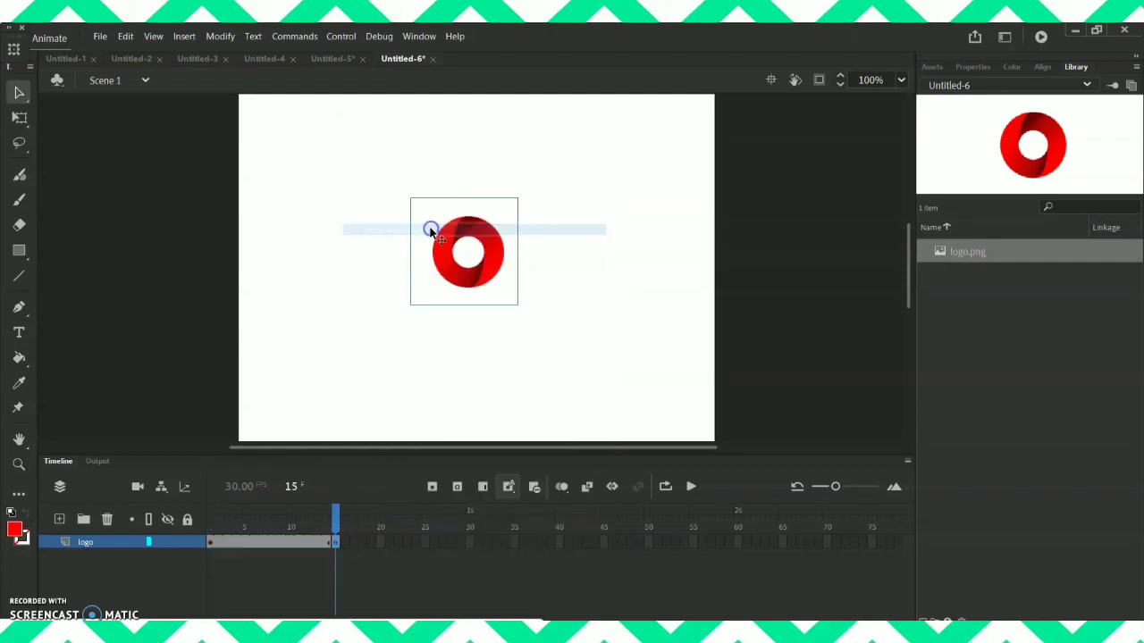
{"action": "left_click", "coordinate": [248, 545]}
{"action": "right_click", "coordinate": [249, 545]}
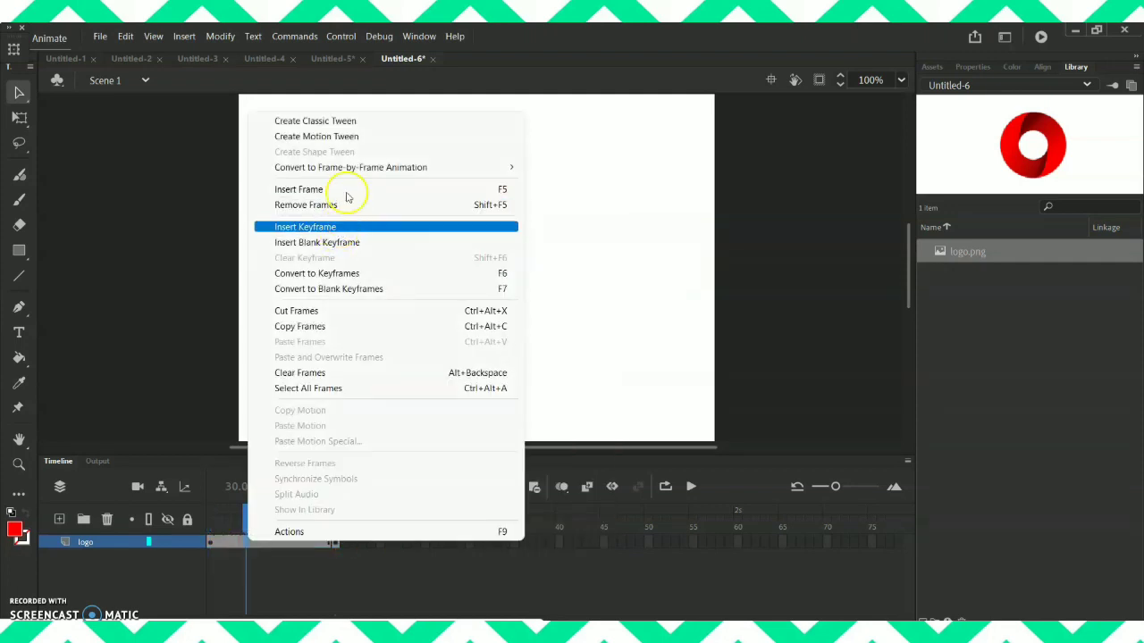
{"action": "left_click", "coordinate": [383, 121]}
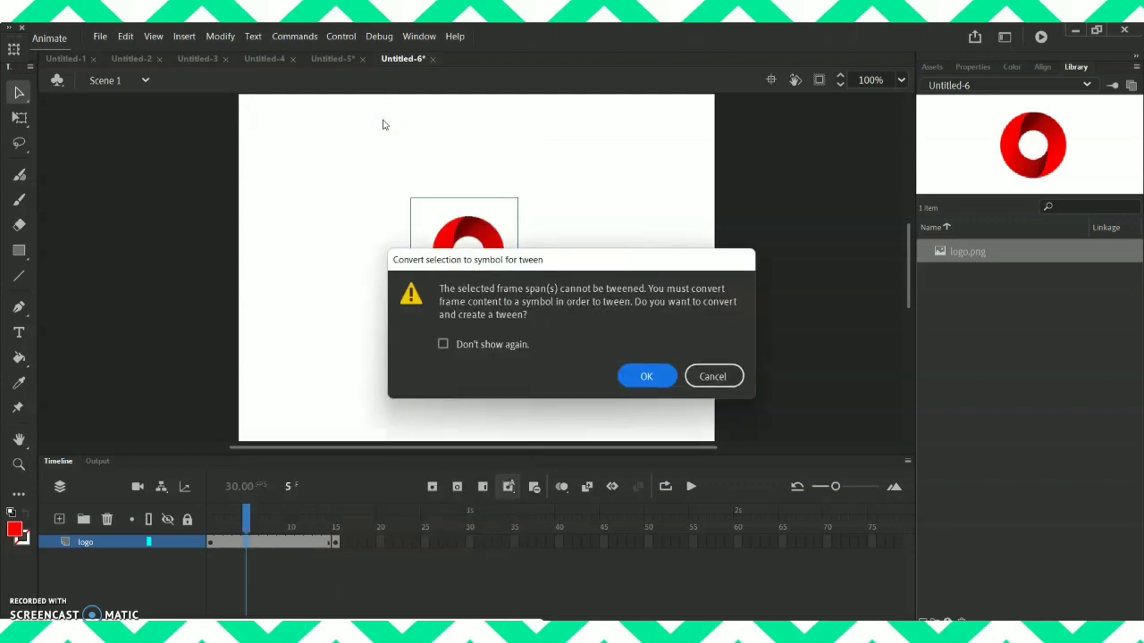
{"action": "key", "text": "Return"}
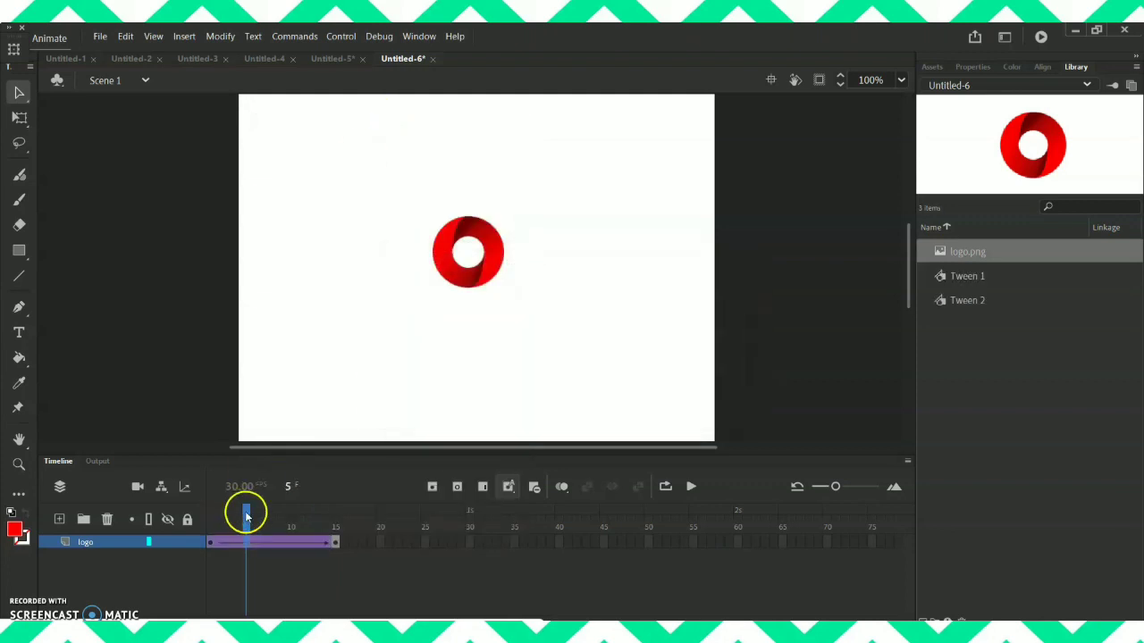
Step: Enlarge the logo at frame 1 with Free Transform to about 314 × 314, then compare it with the frame 15 keyframe
{"action": "left_click_drag", "start_coordinate": [247, 516], "coordinate": [199, 532]}
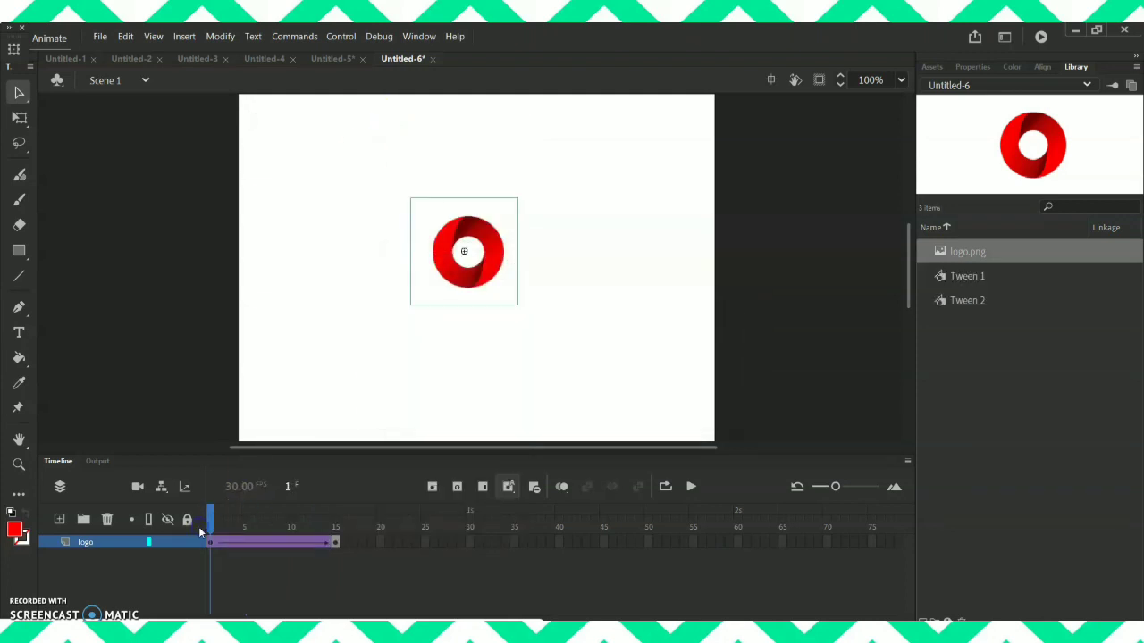
{"action": "left_click", "coordinate": [18, 119]}
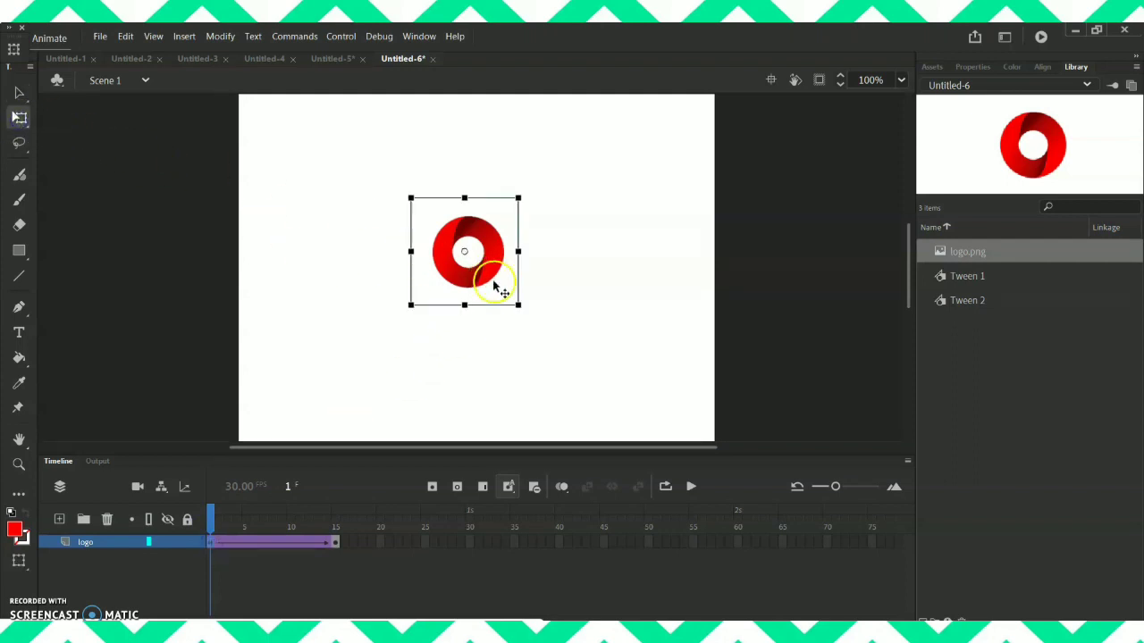
{"action": "left_click_drag", "start_coordinate": [524, 317], "coordinate": [586, 368]}
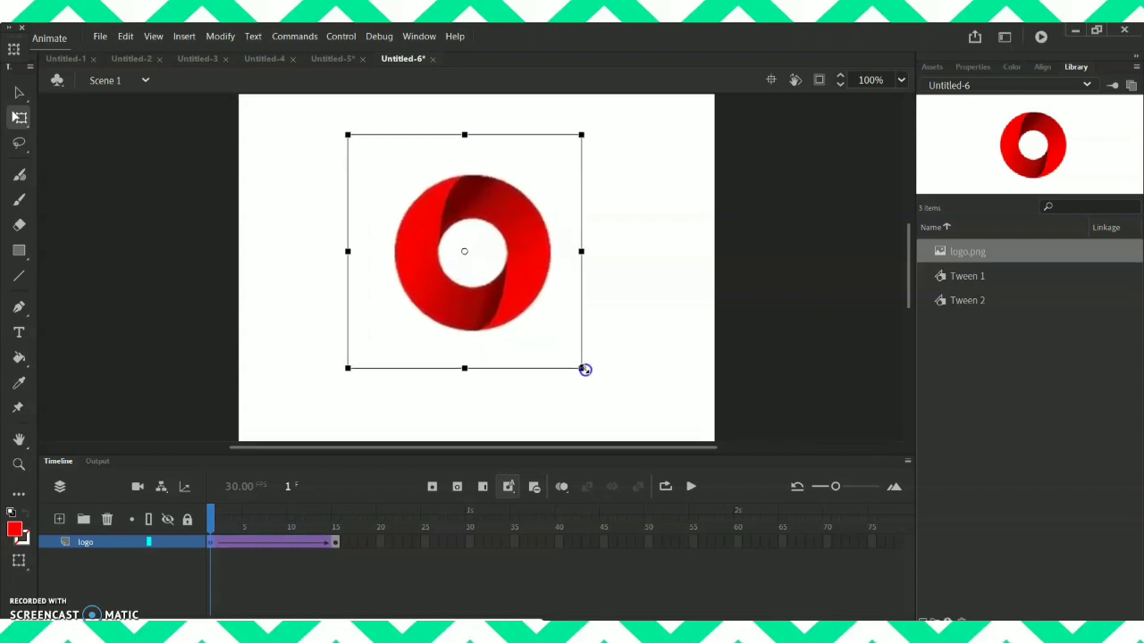
{"action": "left_click", "coordinate": [339, 546]}
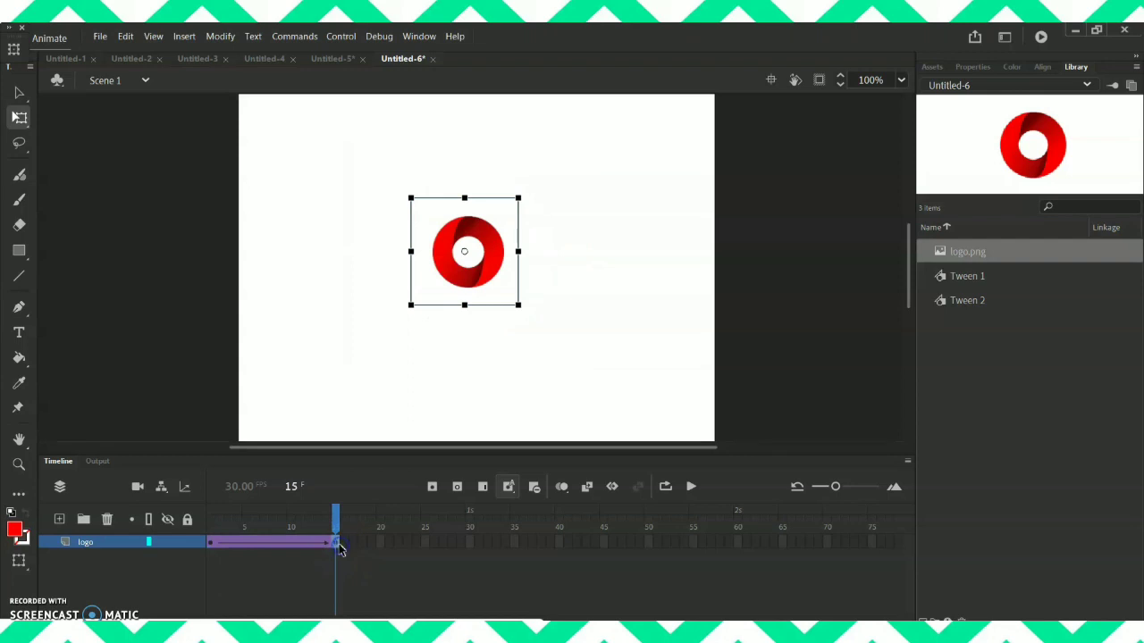
{"action": "left_click", "coordinate": [210, 543]}
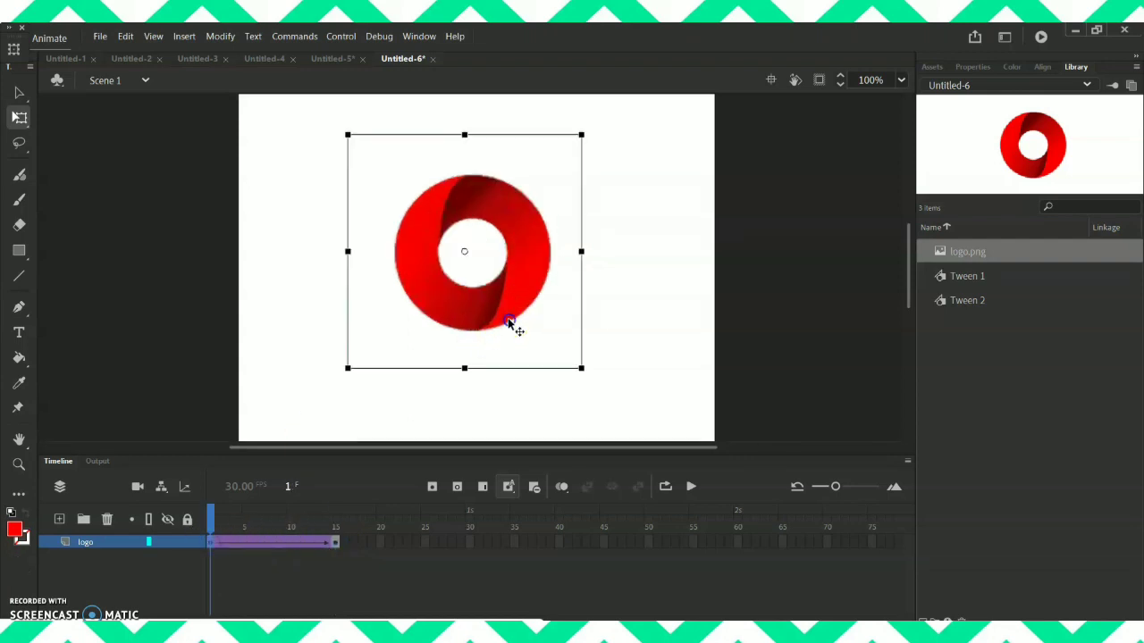
Step: Set the rotation of the classic tween between frames 1 and 15 to Clockwise
{"action": "left_click", "coordinate": [973, 67]}
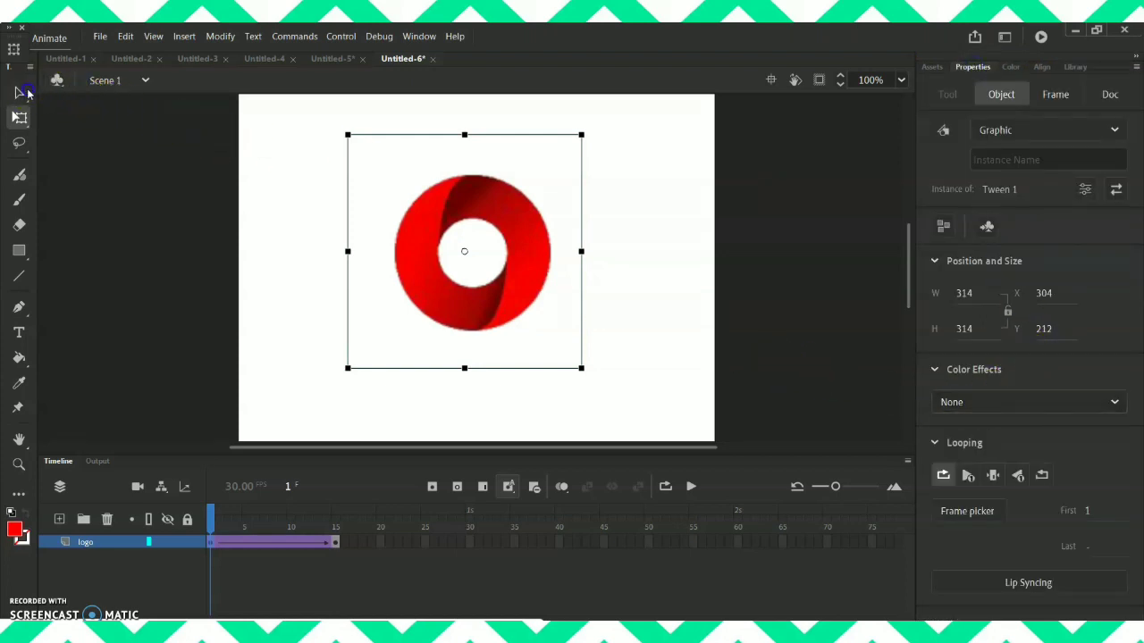
{"action": "left_click", "coordinate": [25, 92]}
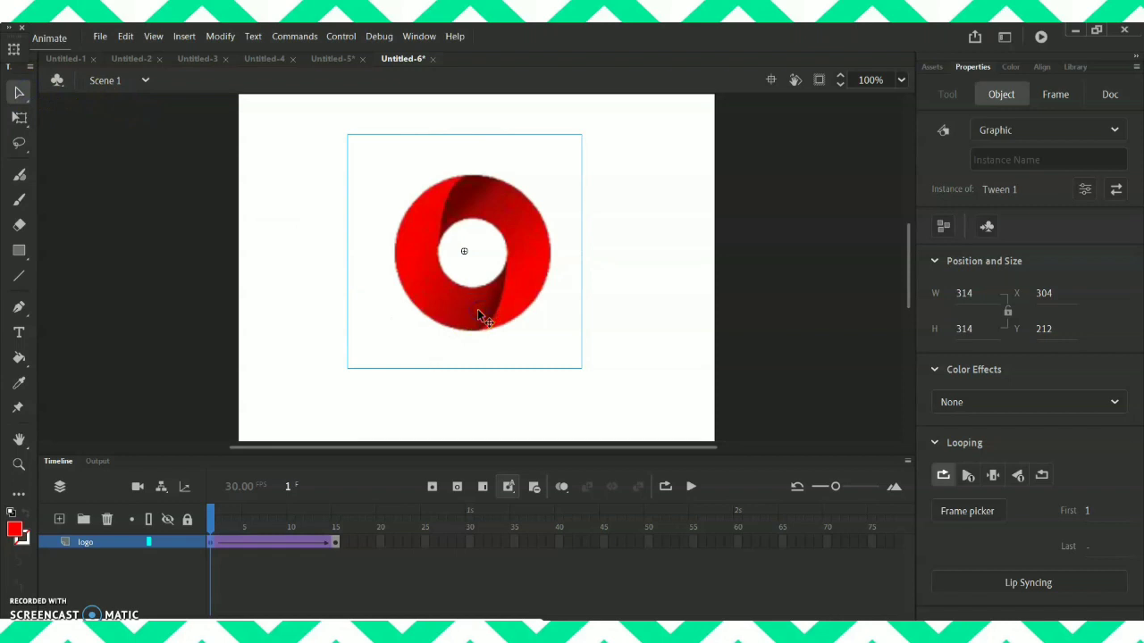
{"action": "left_click", "coordinate": [986, 404]}
{"action": "left_click", "coordinate": [986, 404]}
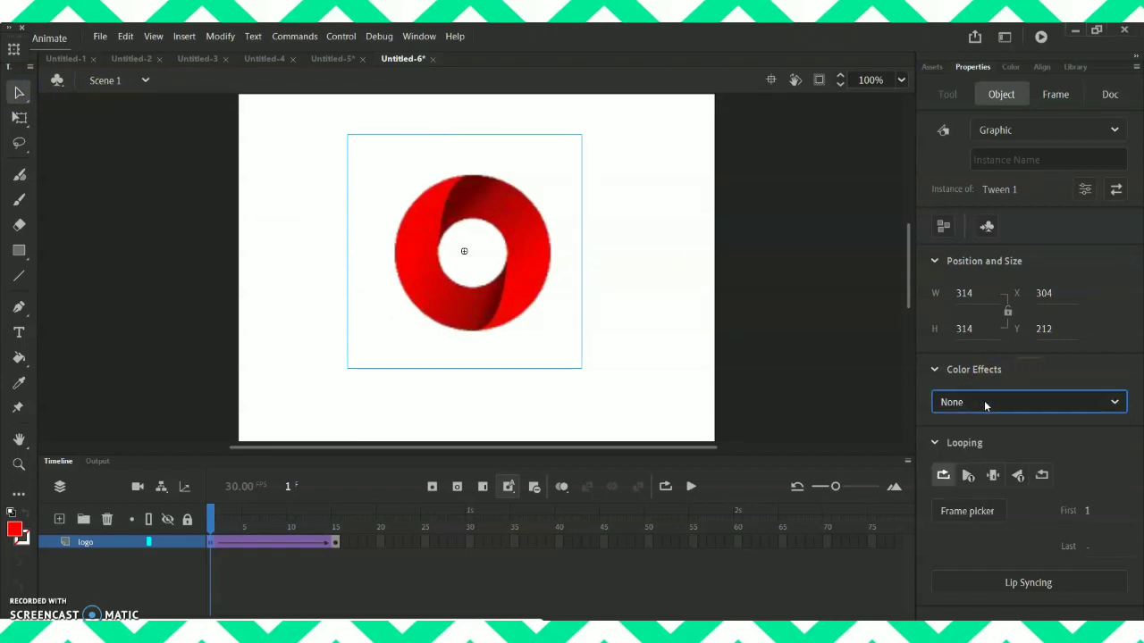
{"action": "left_click", "coordinate": [274, 544]}
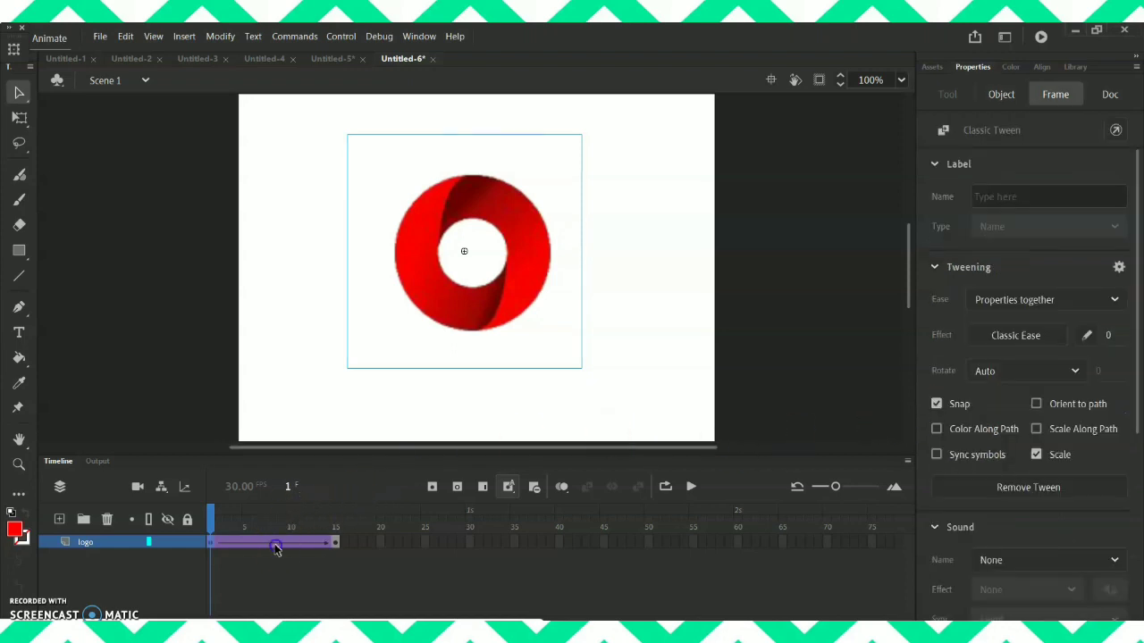
{"action": "left_click", "coordinate": [1079, 373]}
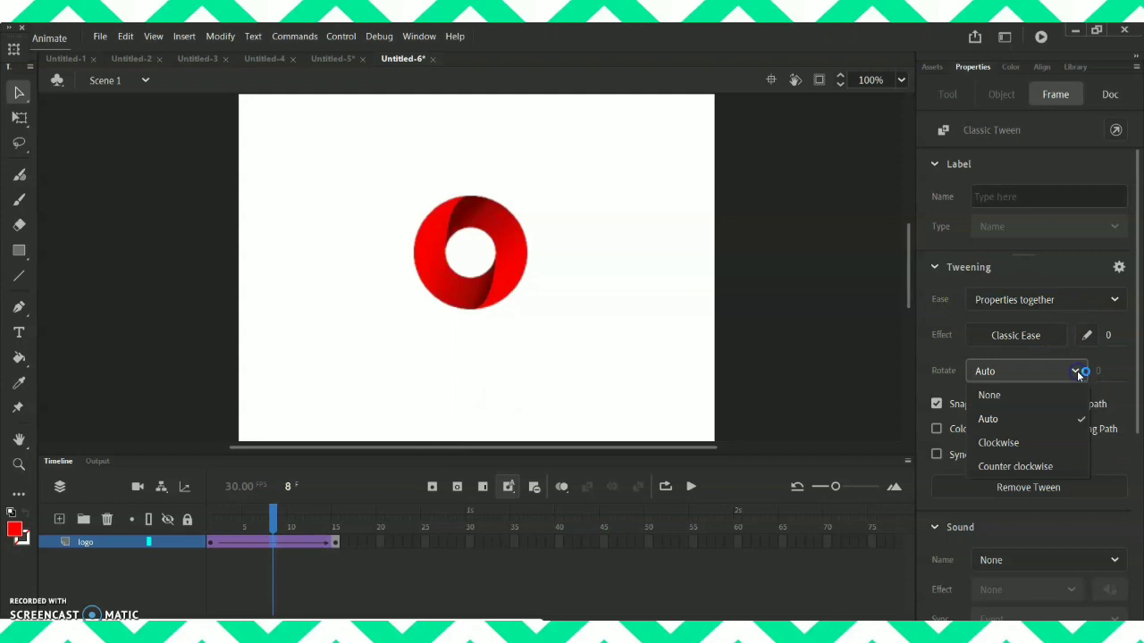
{"action": "left_click", "coordinate": [1027, 442]}
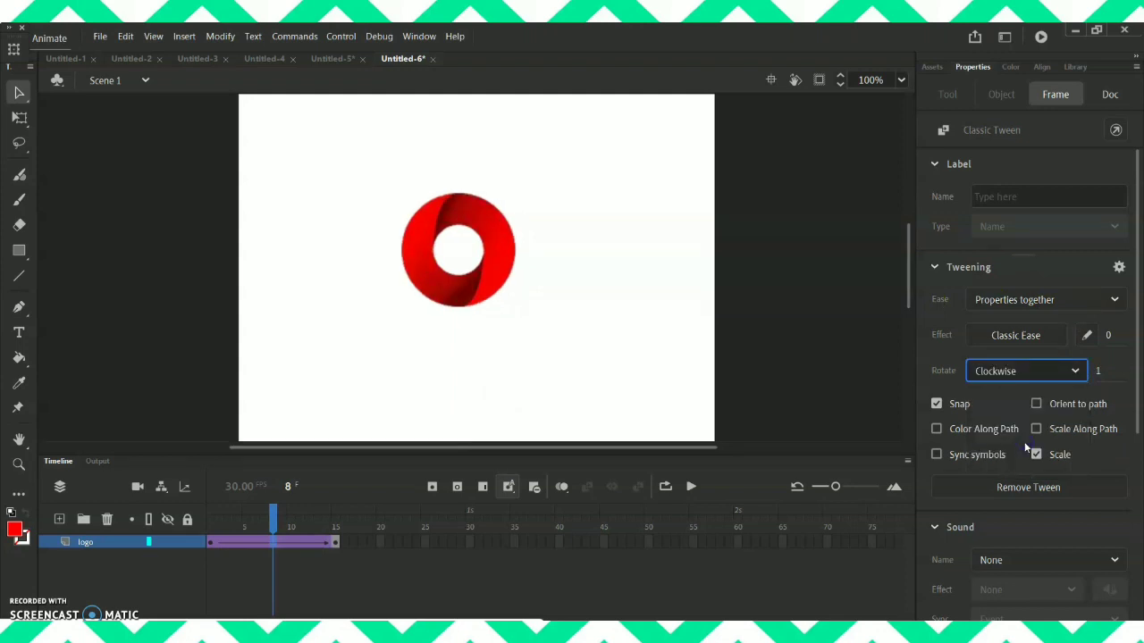
{"action": "key", "text": "space"}
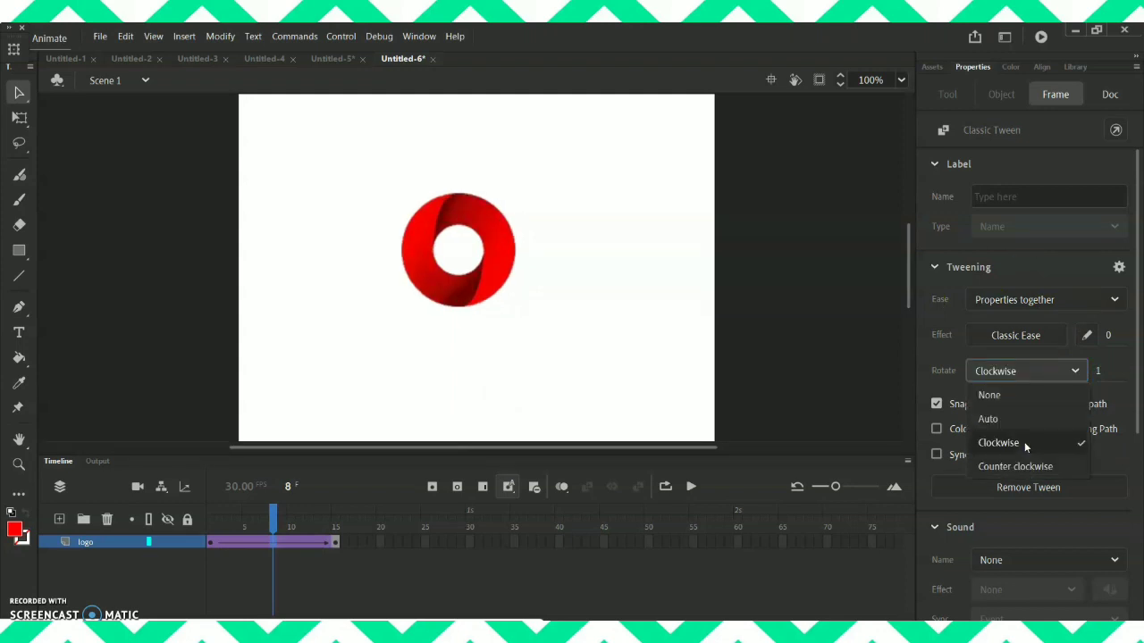
{"action": "left_click", "coordinate": [1024, 442]}
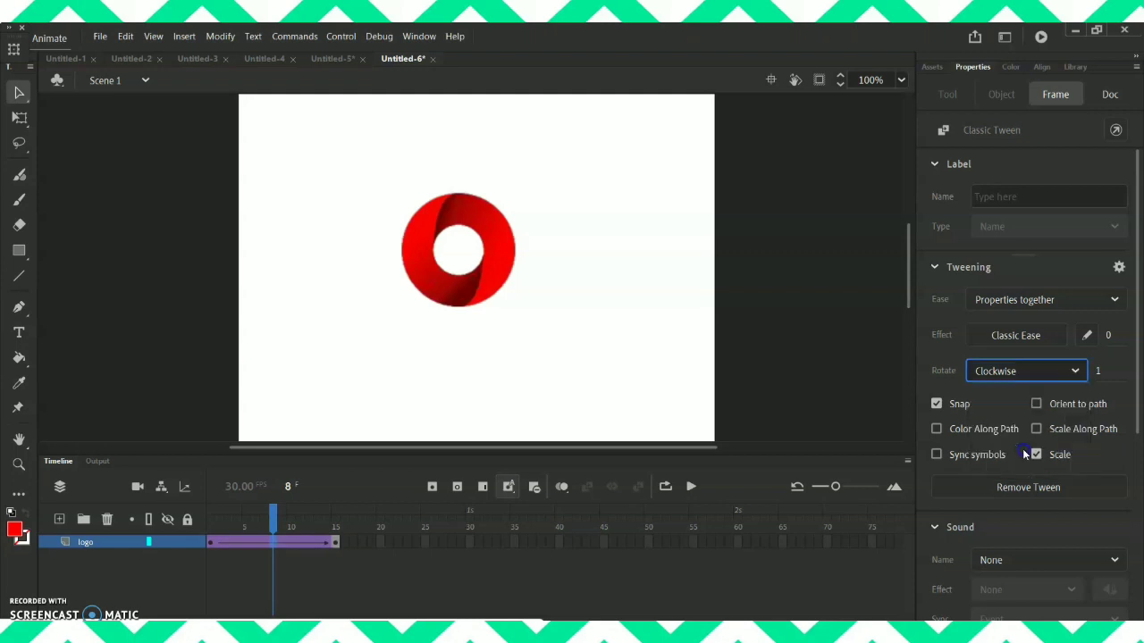
Step: Set the first tween's clockwise rotation count to 50 and play the animation from frame 1
{"action": "left_click", "coordinate": [1102, 372]}
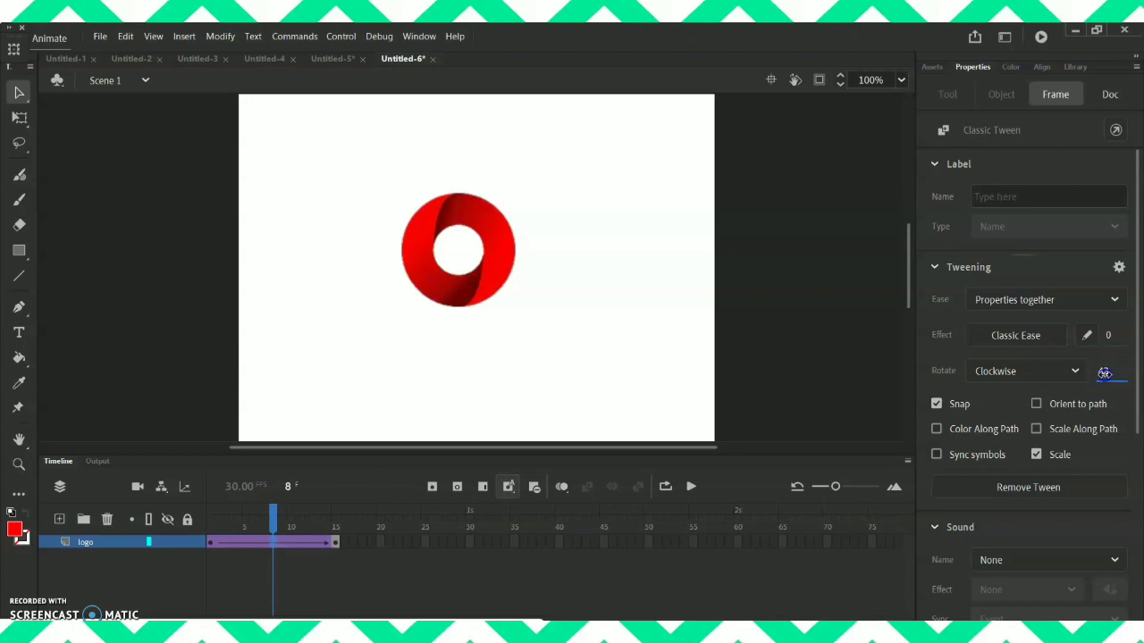
{"action": "type", "text": "50"}
{"action": "key", "text": "Return"}
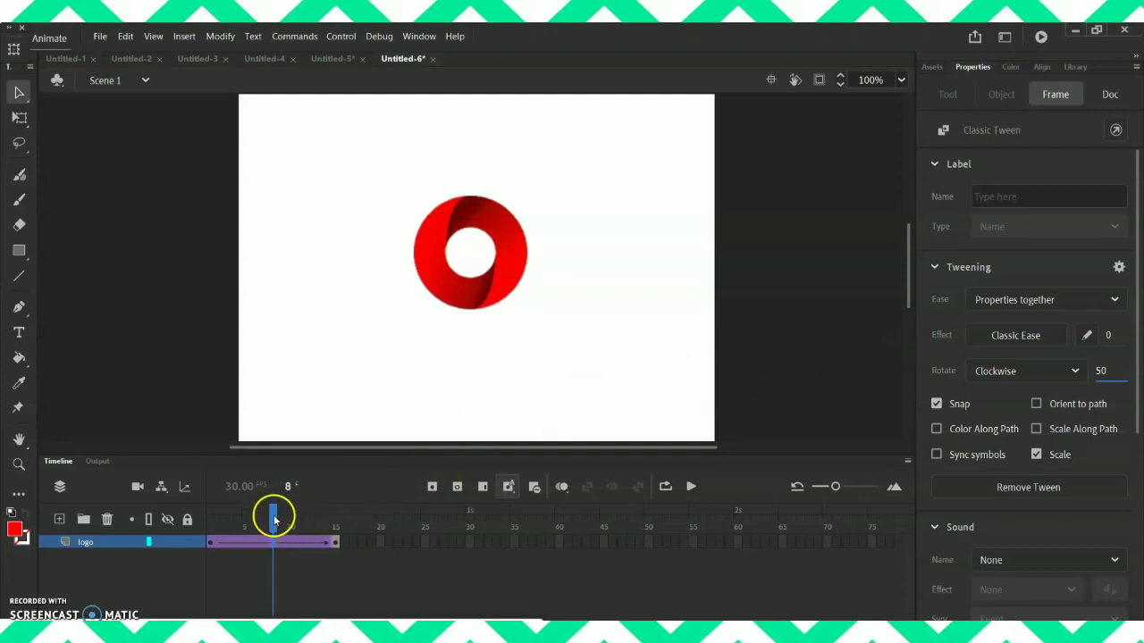
{"action": "left_click_drag", "start_coordinate": [273, 518], "coordinate": [211, 518]}
{"action": "left_click", "coordinate": [94, 544]}
{"action": "key", "text": "Return"}
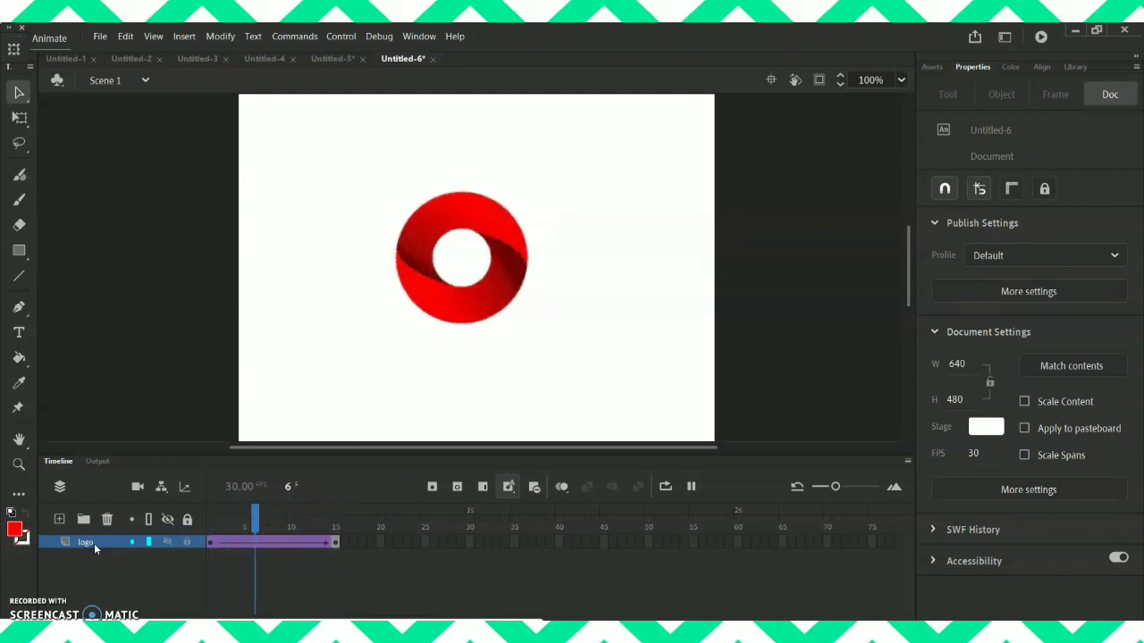
{"action": "key", "text": "Return"}
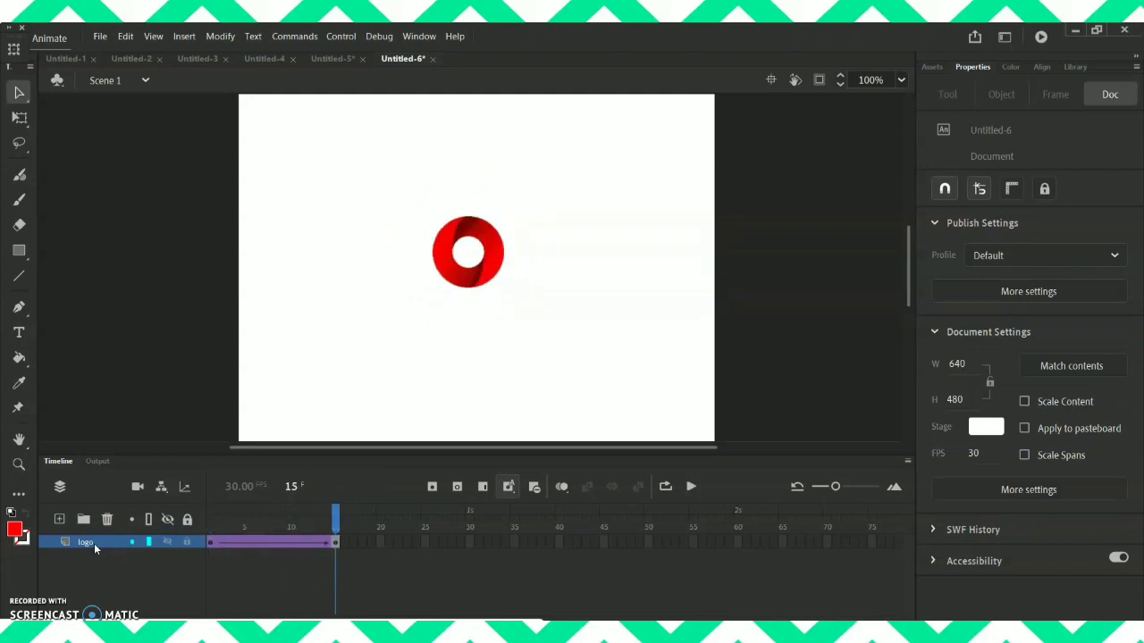
Step: Set the first tween's clockwise rotation count to 30 and play the animation from frame 1
{"action": "left_click", "coordinate": [283, 541]}
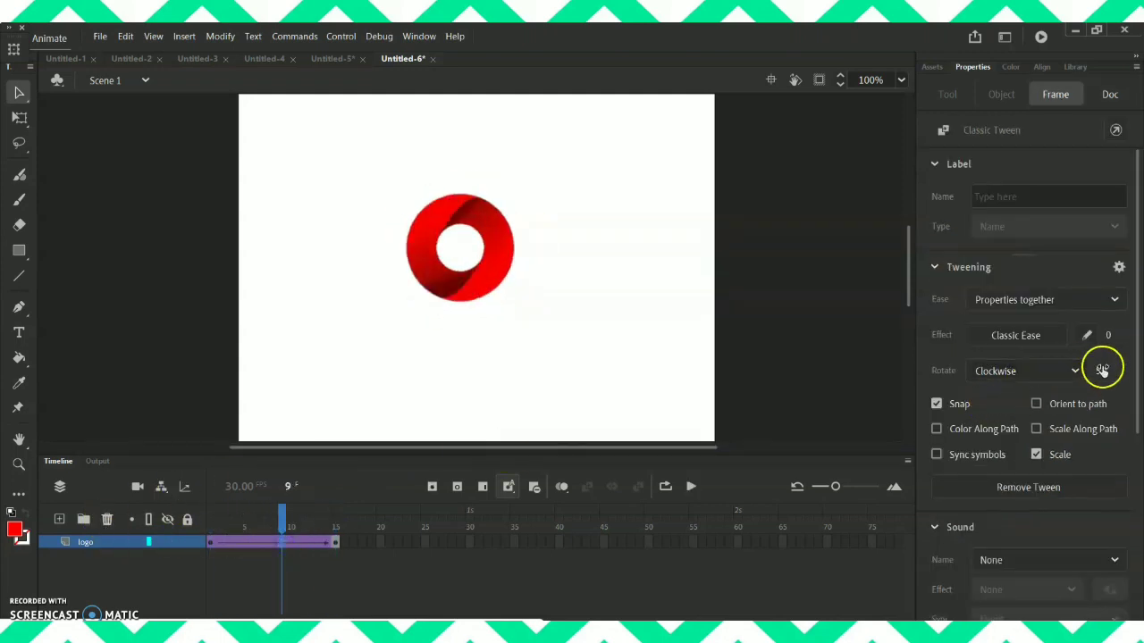
{"action": "left_click", "coordinate": [1104, 371]}
{"action": "type", "text": "30"}
{"action": "key", "text": "Return"}
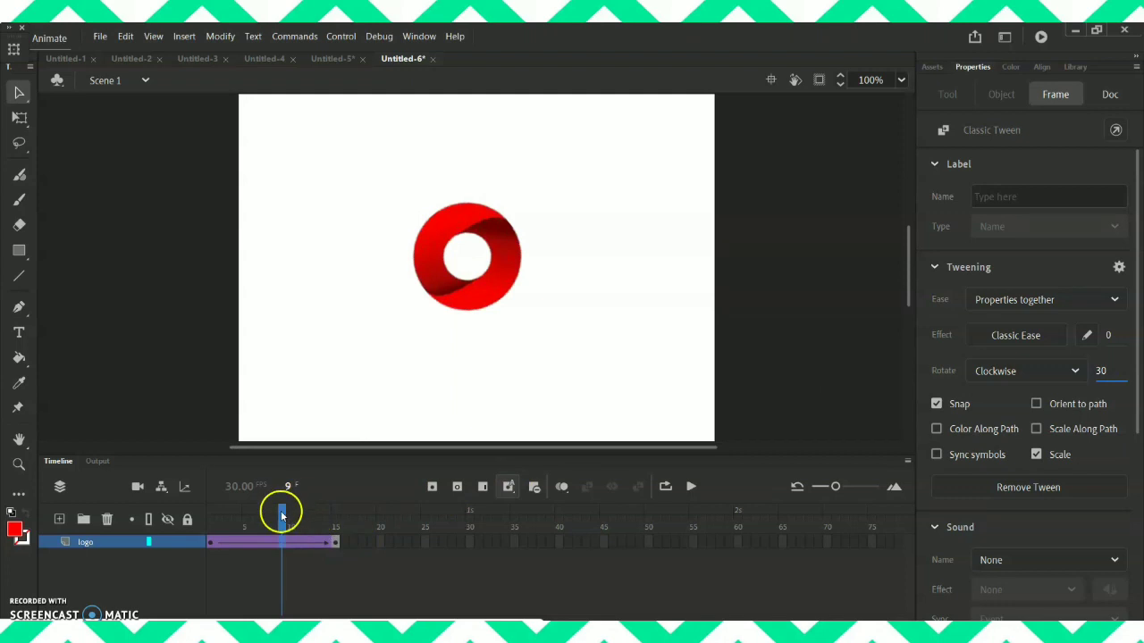
{"action": "left_click_drag", "start_coordinate": [283, 508], "coordinate": [211, 511]}
{"action": "left_click", "coordinate": [148, 550]}
{"action": "key", "text": "Return"}
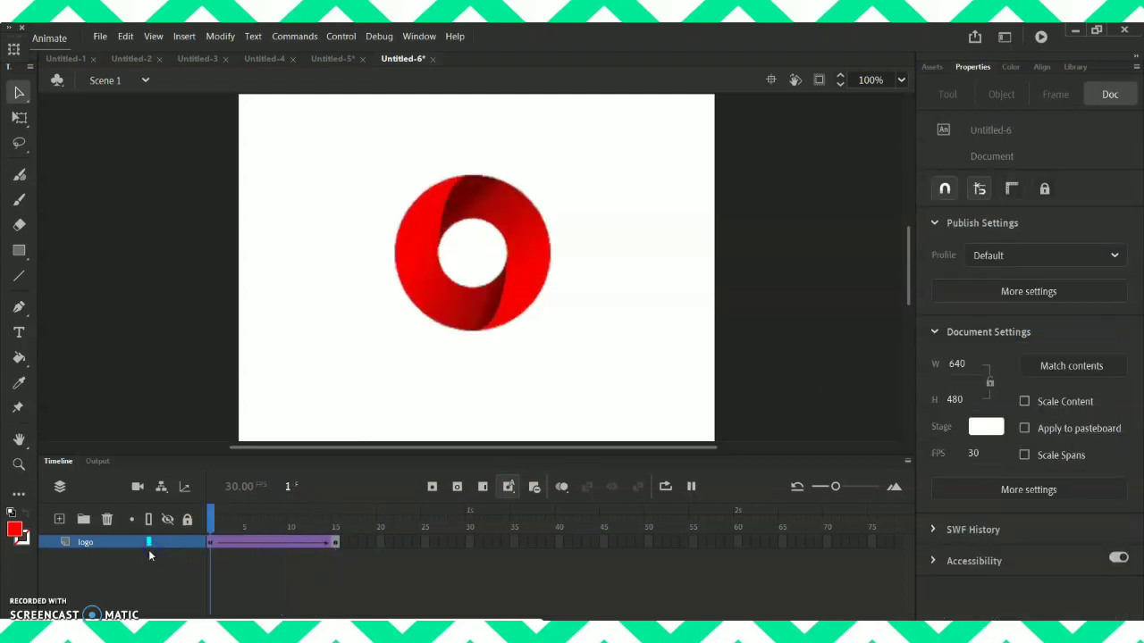
{"action": "key", "text": "Return"}
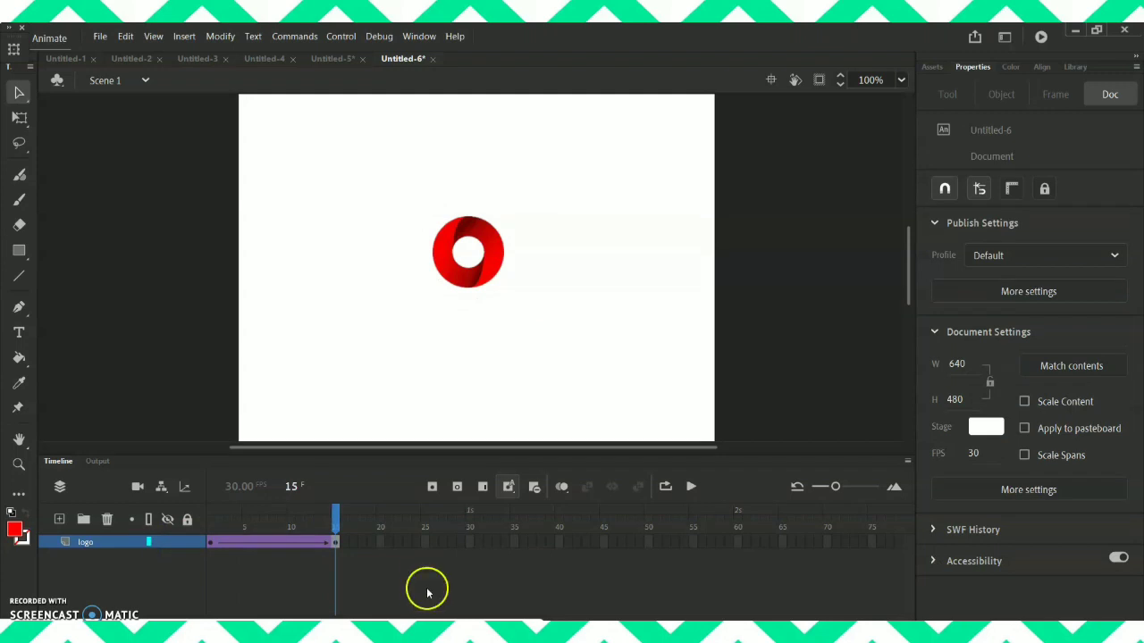
Step: Insert a keyframe at frame 30 of the logo layer and create a classic tween between frames 15 and 30
{"action": "right_click", "coordinate": [473, 546]}
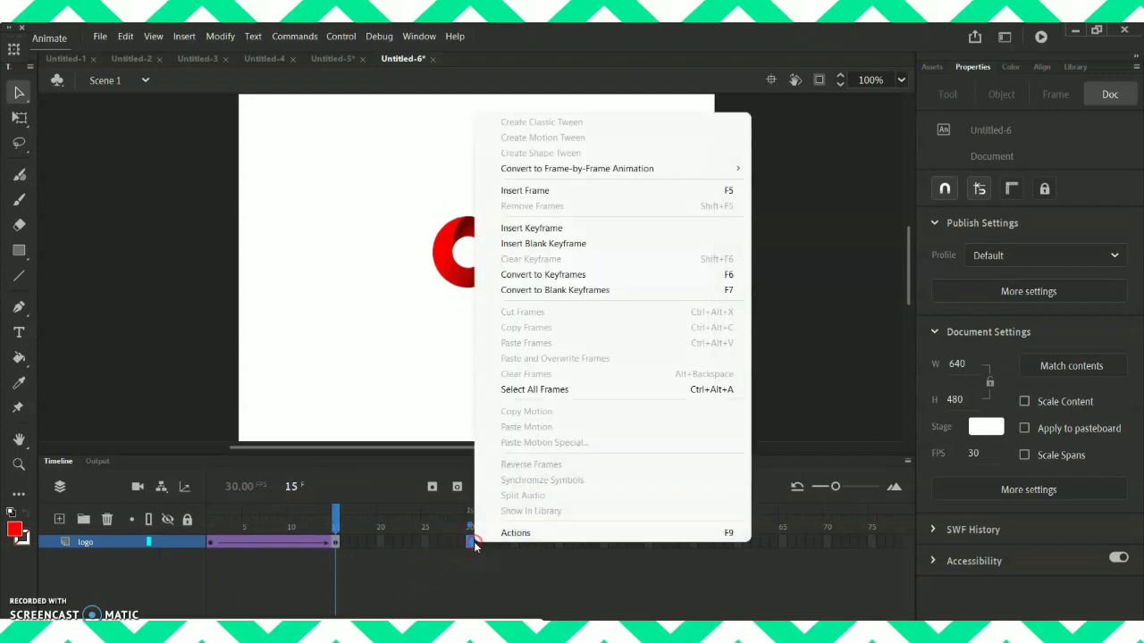
{"action": "left_click", "coordinate": [539, 231]}
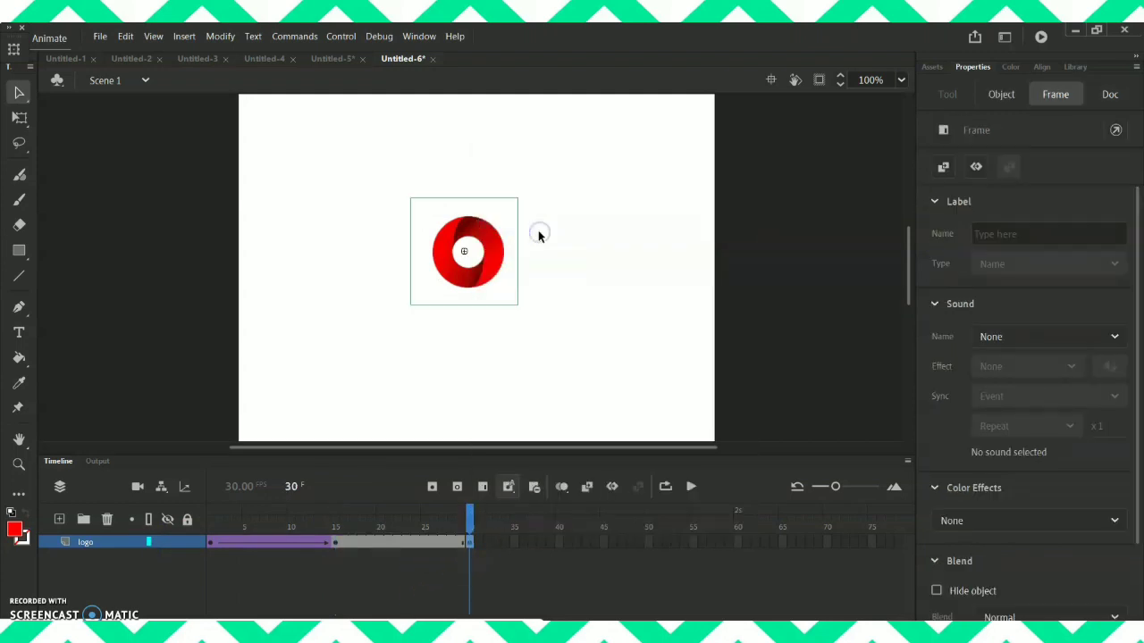
{"action": "right_click", "coordinate": [420, 547]}
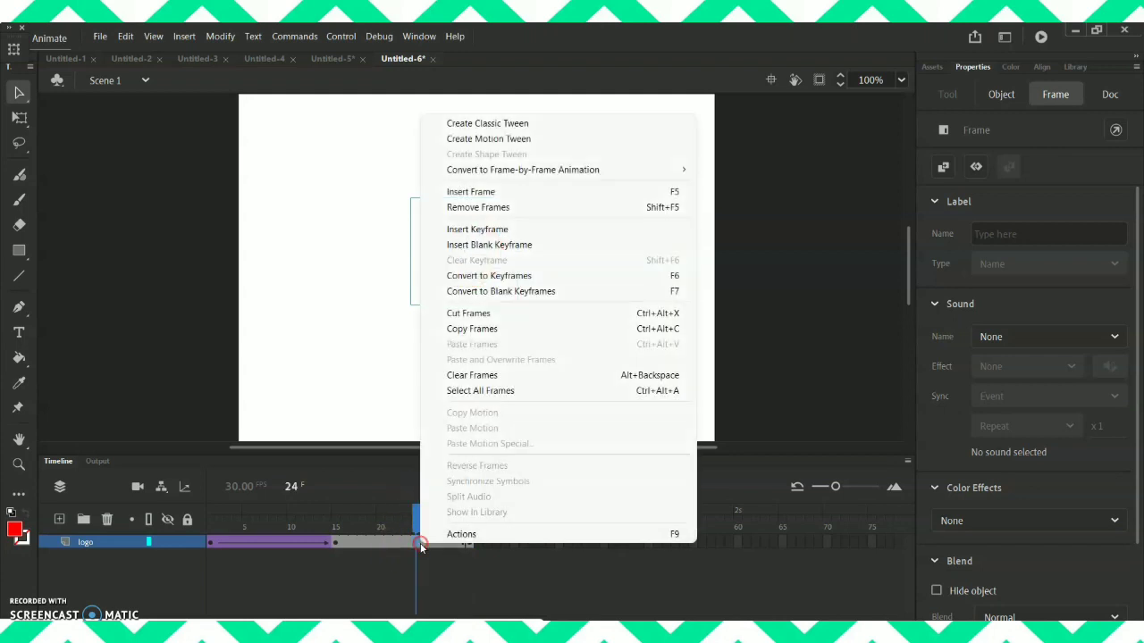
{"action": "left_click", "coordinate": [521, 126]}
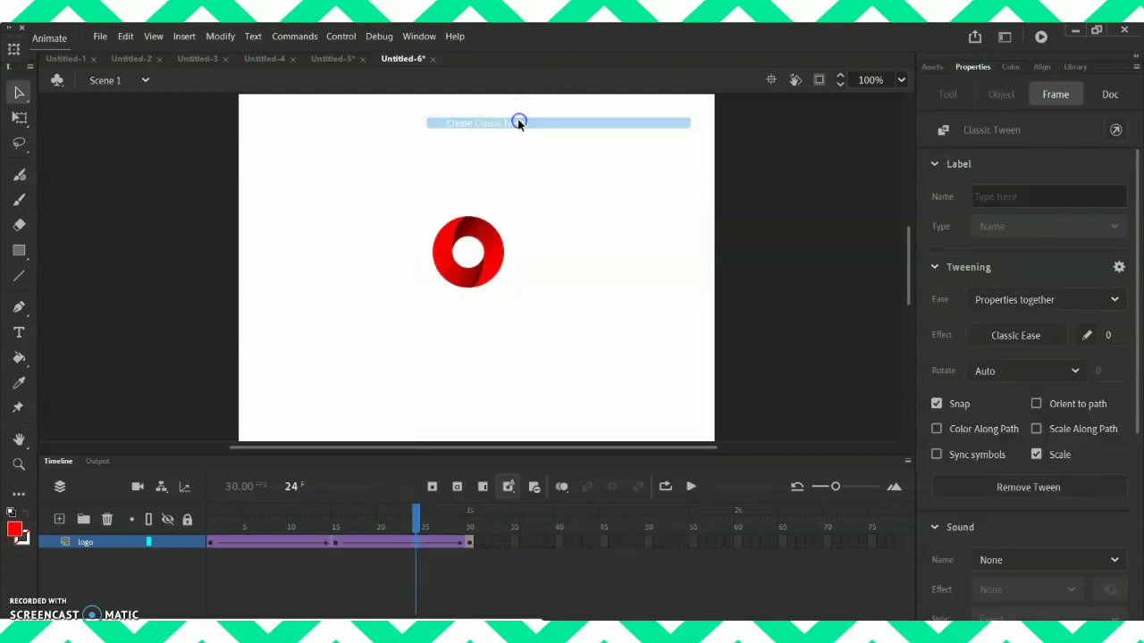
Step: Set the tween between frames 15 and 30 to rotate Counter clockwise and enlarge the frame 30 logo to about 230 by 230
{"action": "left_click", "coordinate": [1034, 373]}
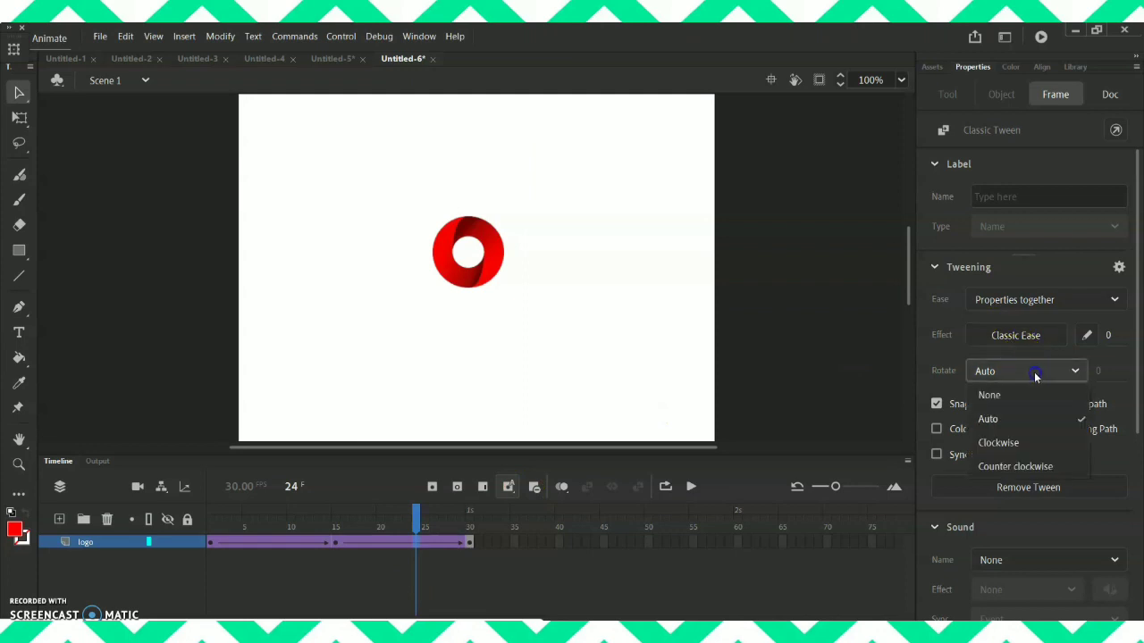
{"action": "left_click", "coordinate": [1027, 466]}
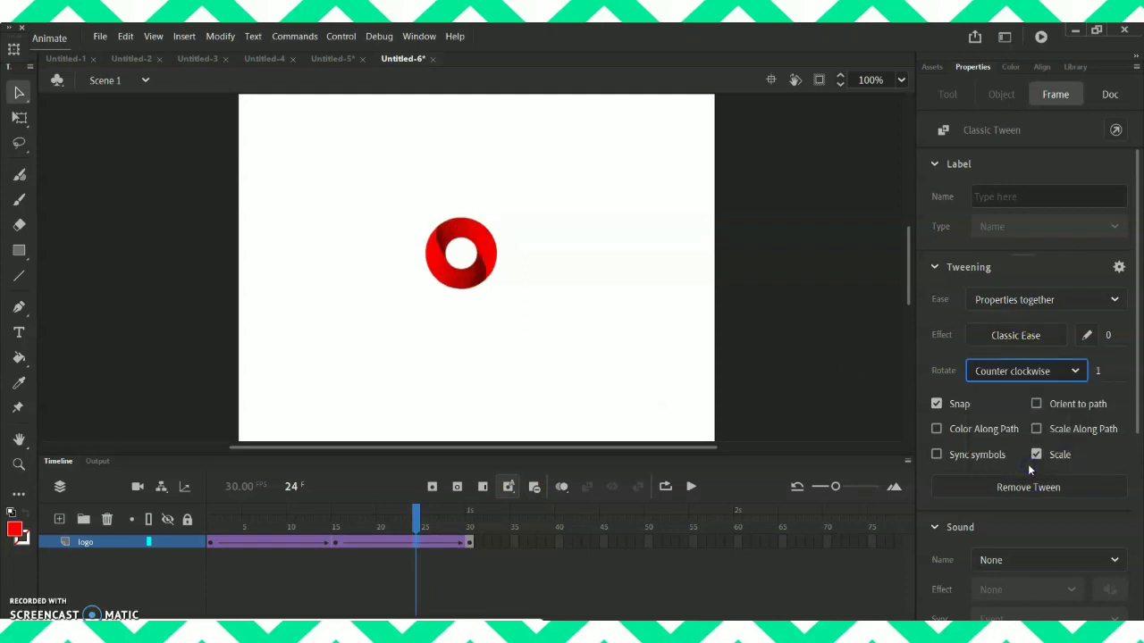
{"action": "left_click", "coordinate": [470, 542]}
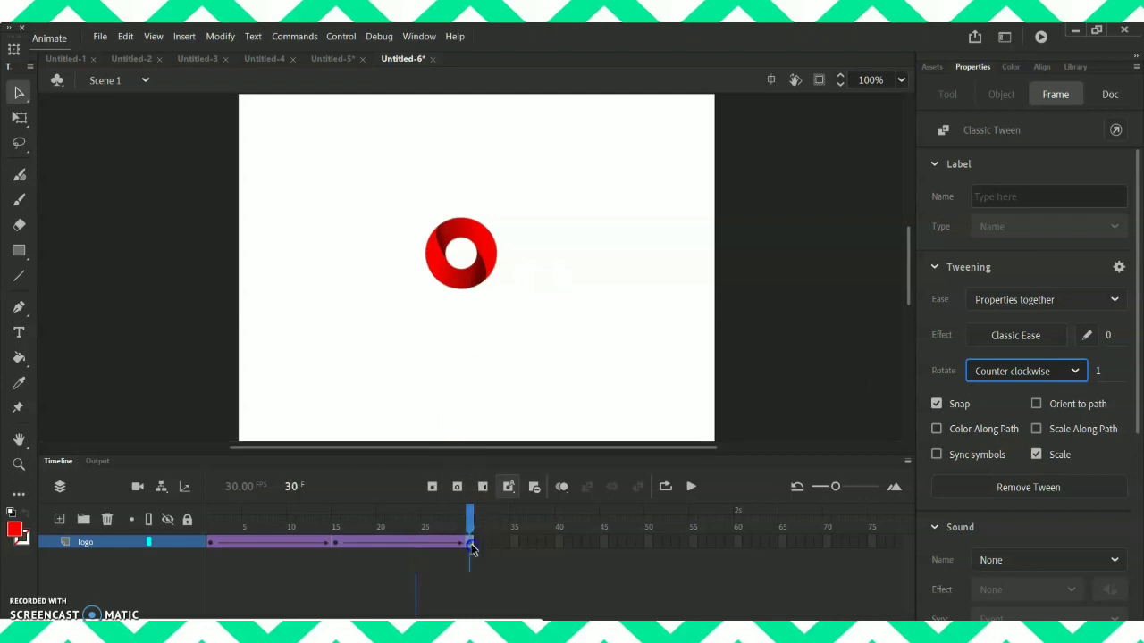
{"action": "left_click", "coordinate": [18, 117]}
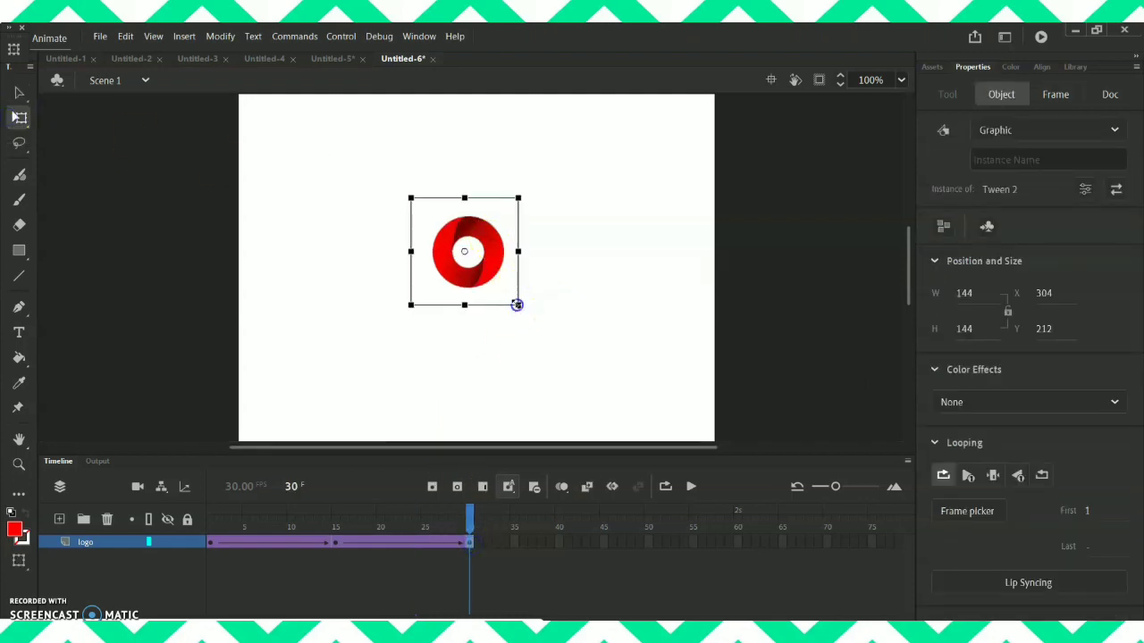
{"action": "left_click_drag", "start_coordinate": [518, 305], "coordinate": [549, 337]}
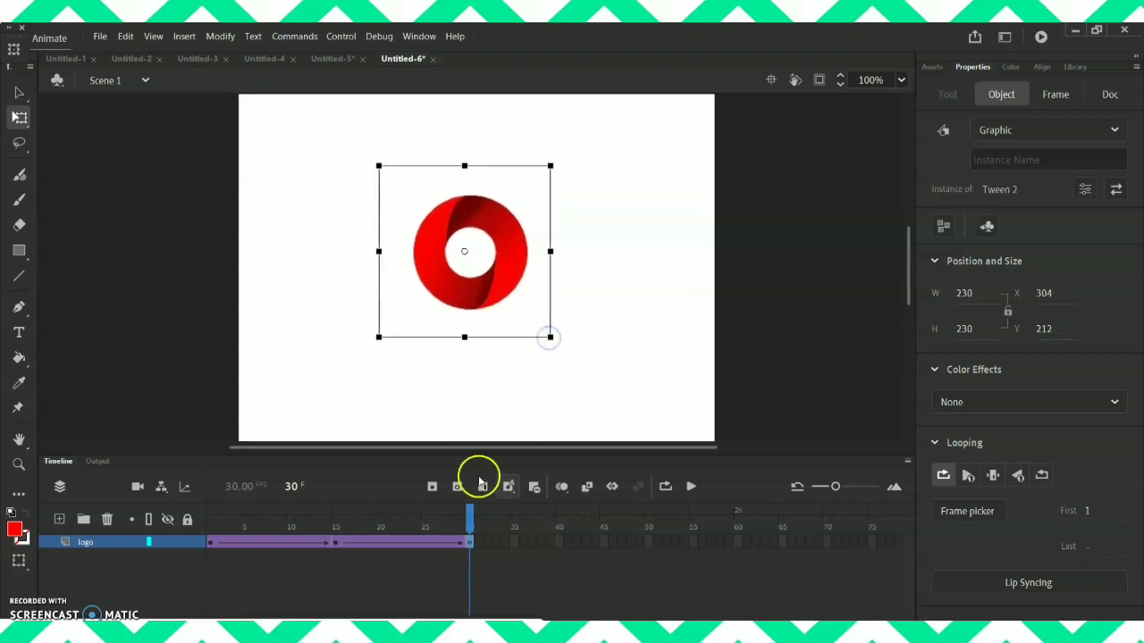
Step: Rewind to frame 1 and play the logo animation through both tweens
{"action": "left_click_drag", "start_coordinate": [470, 521], "coordinate": [72, 522]}
{"action": "key", "text": "Return"}
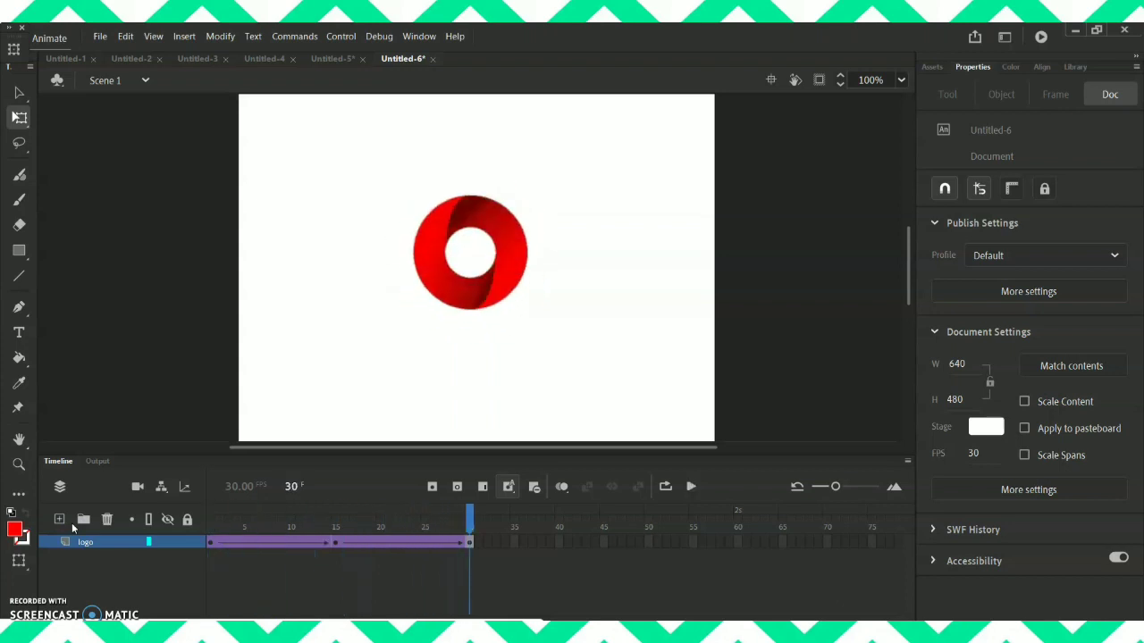
{"action": "key", "text": "Return"}
{"action": "key", "text": "Return"}
Step: Add a new layer above the logo layer and name it "text"
{"action": "left_click", "coordinate": [60, 520]}
{"action": "double_click", "coordinate": [88, 542]}
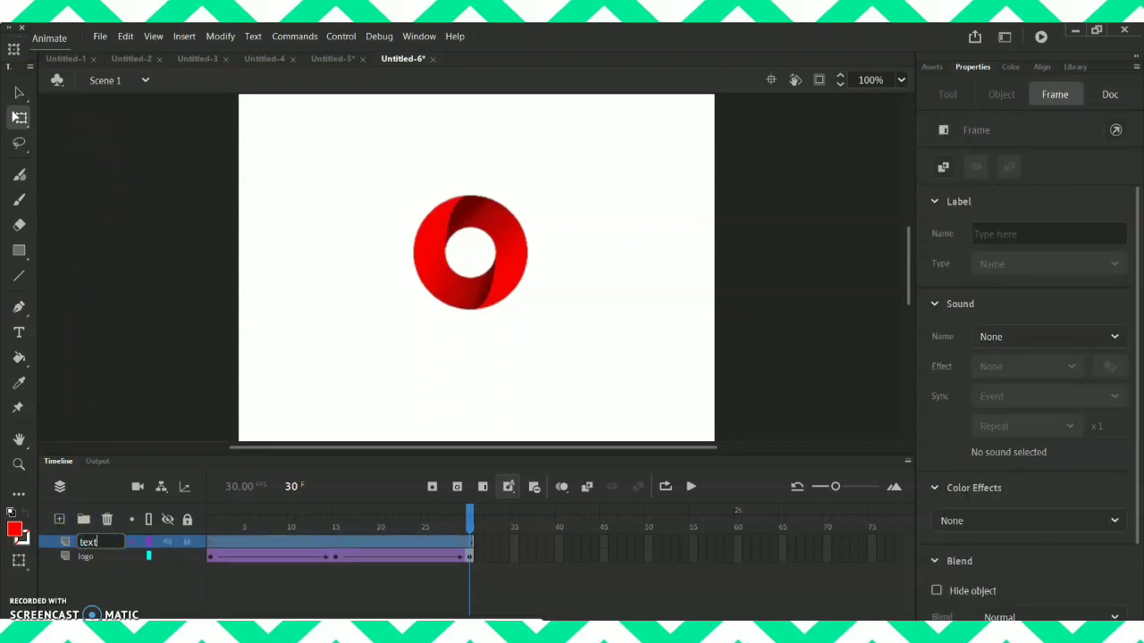
{"action": "key", "text": "Return"}
Step: At frame 1 of the text layer, add a static text box below the logo reading "ZOHO'S"
{"action": "left_click", "coordinate": [210, 543]}
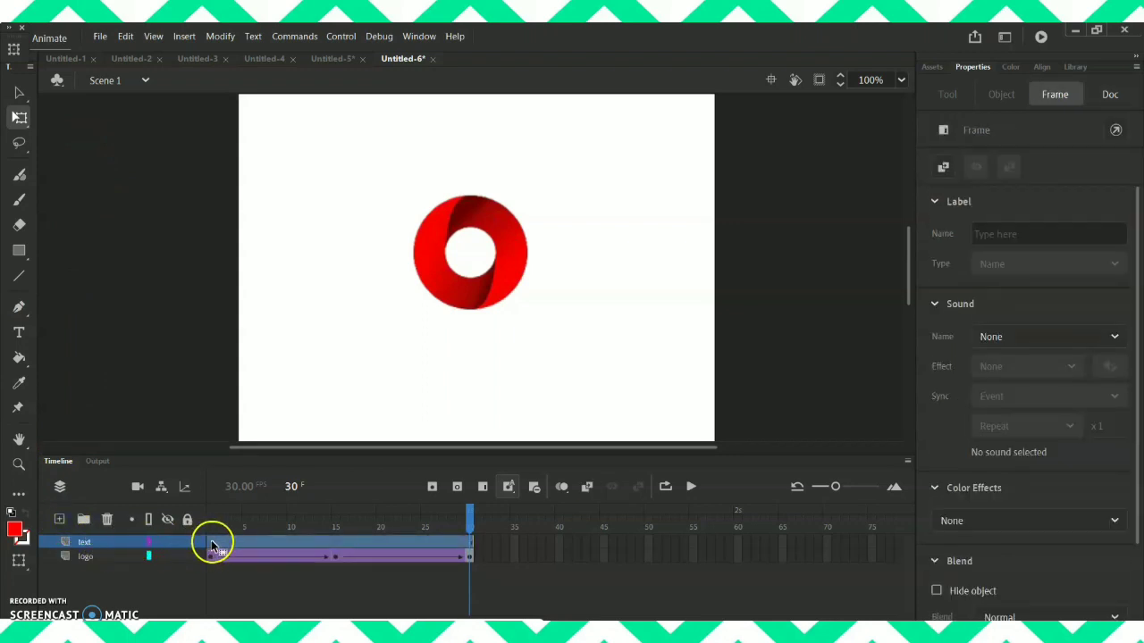
{"action": "left_click", "coordinate": [213, 544]}
{"action": "left_click", "coordinate": [277, 545]}
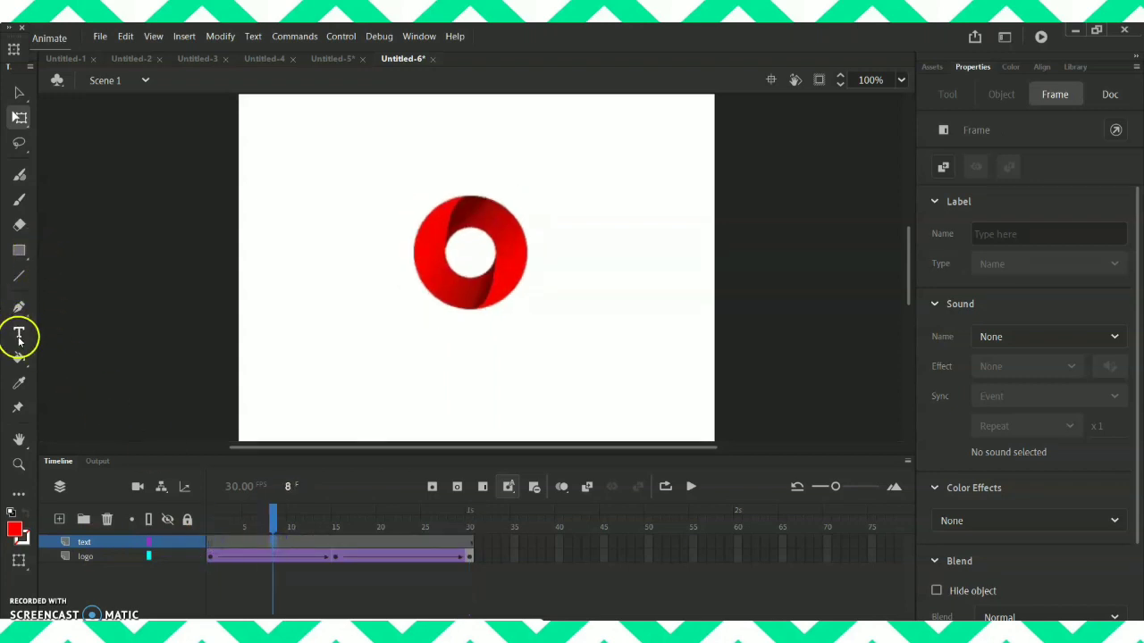
{"action": "left_click", "coordinate": [218, 544]}
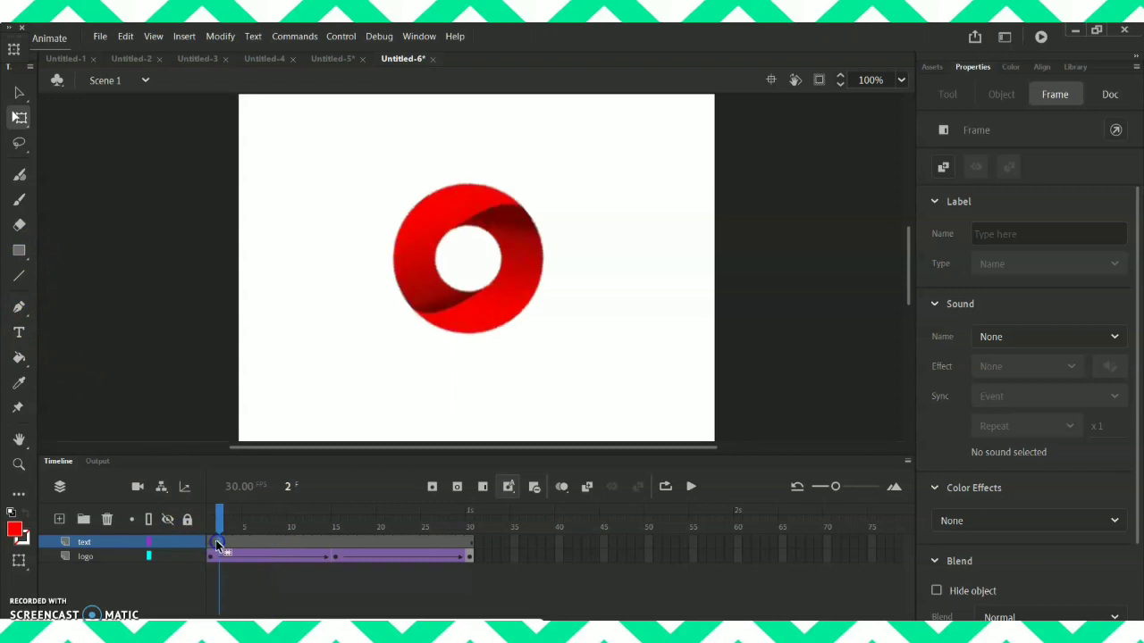
{"action": "left_click", "coordinate": [210, 546]}
{"action": "left_click", "coordinate": [190, 546]}
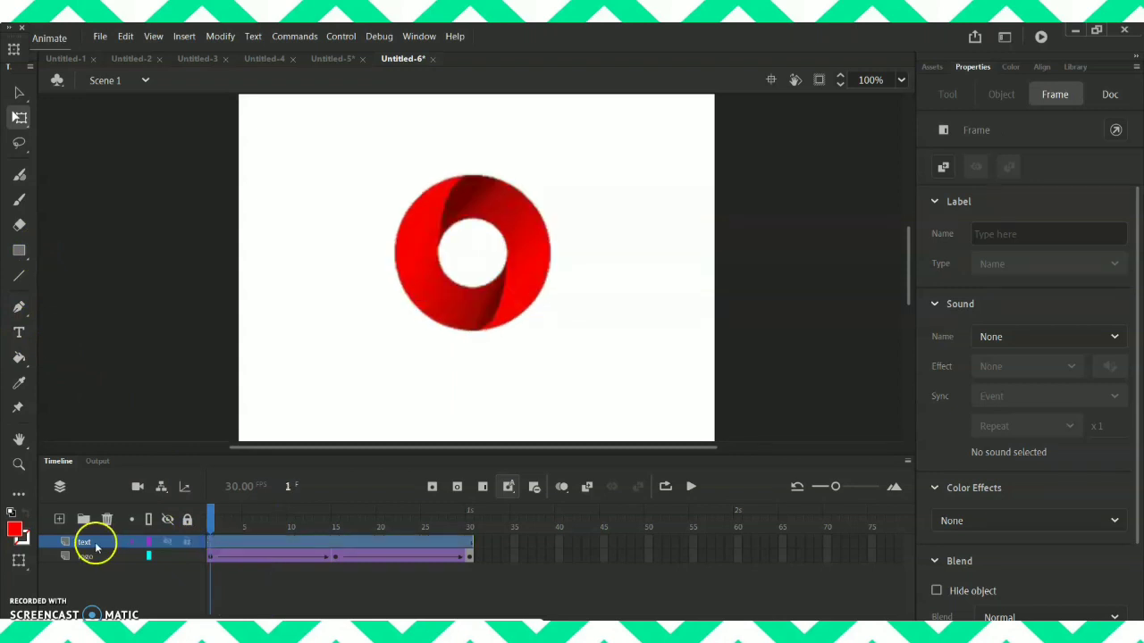
{"action": "left_click", "coordinate": [19, 331]}
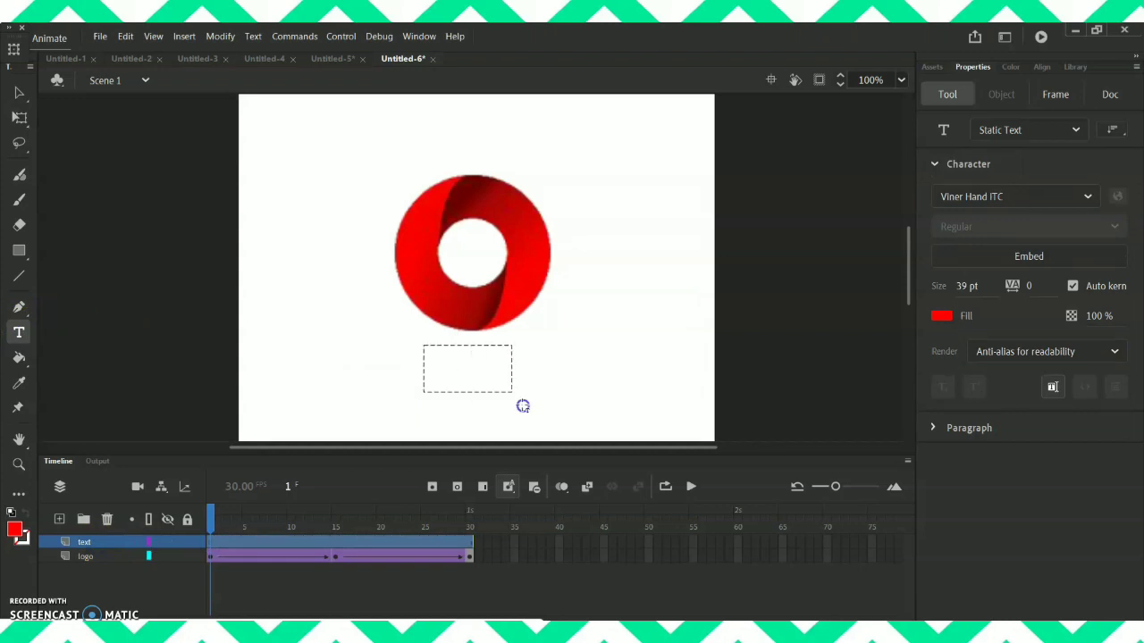
{"action": "left_click_drag", "start_coordinate": [562, 407], "coordinate": [561, 406]}
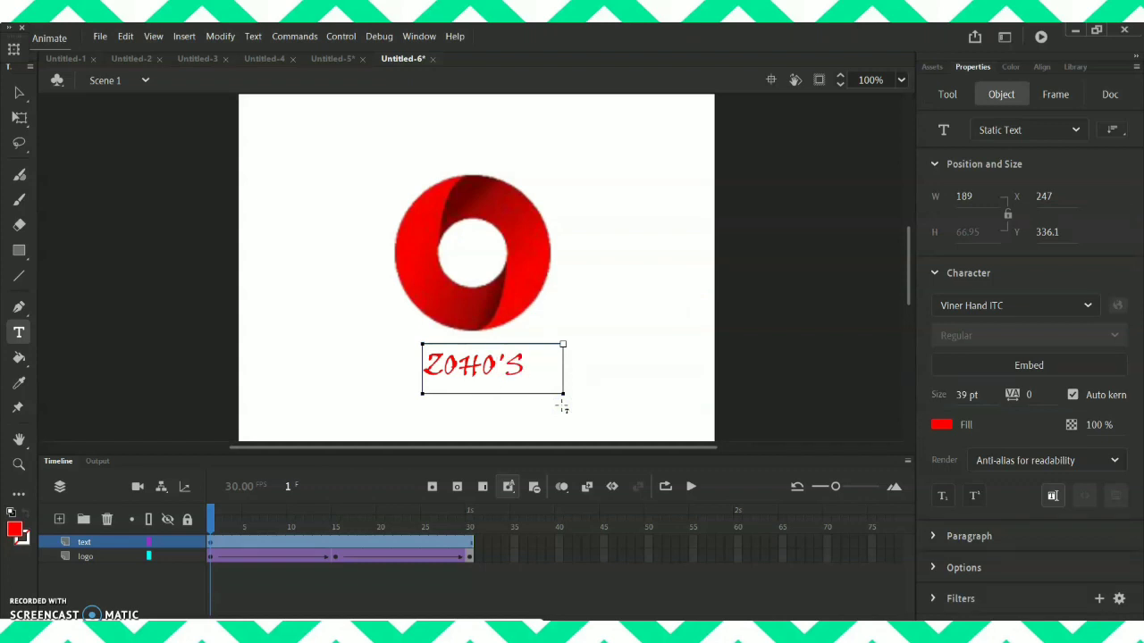
Step: Set the ZOHO'S text fill to bright green and its size to 47 pt
{"action": "left_click", "coordinate": [526, 371]}
{"action": "left_click_drag", "start_coordinate": [409, 358], "coordinate": [451, 368]}
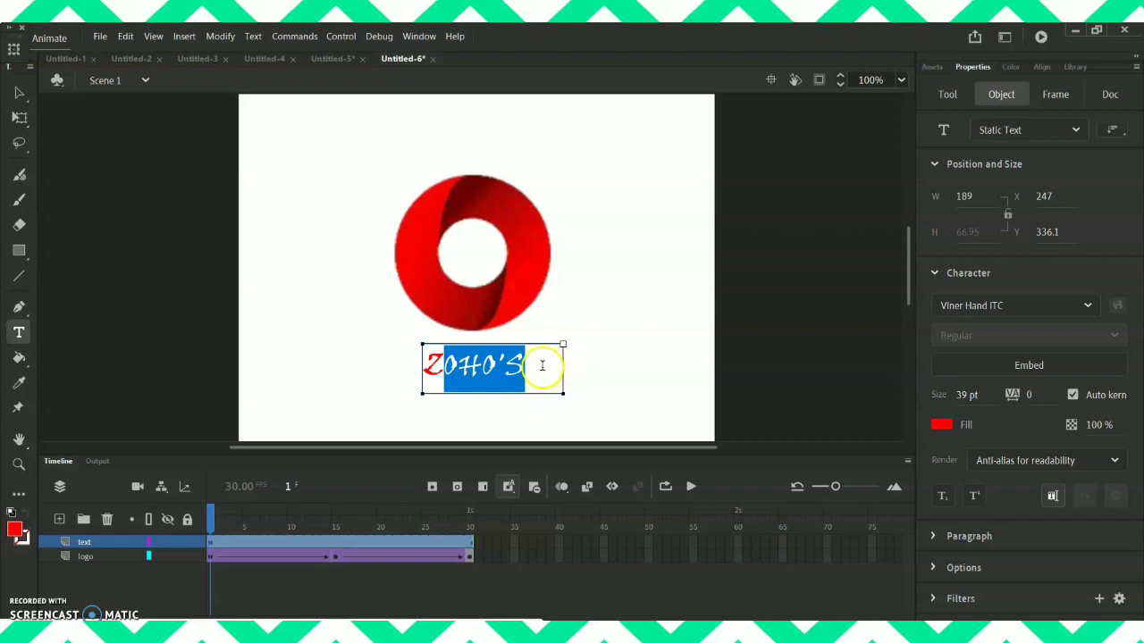
{"action": "left_click", "coordinate": [490, 364]}
{"action": "double_click", "coordinate": [435, 361]}
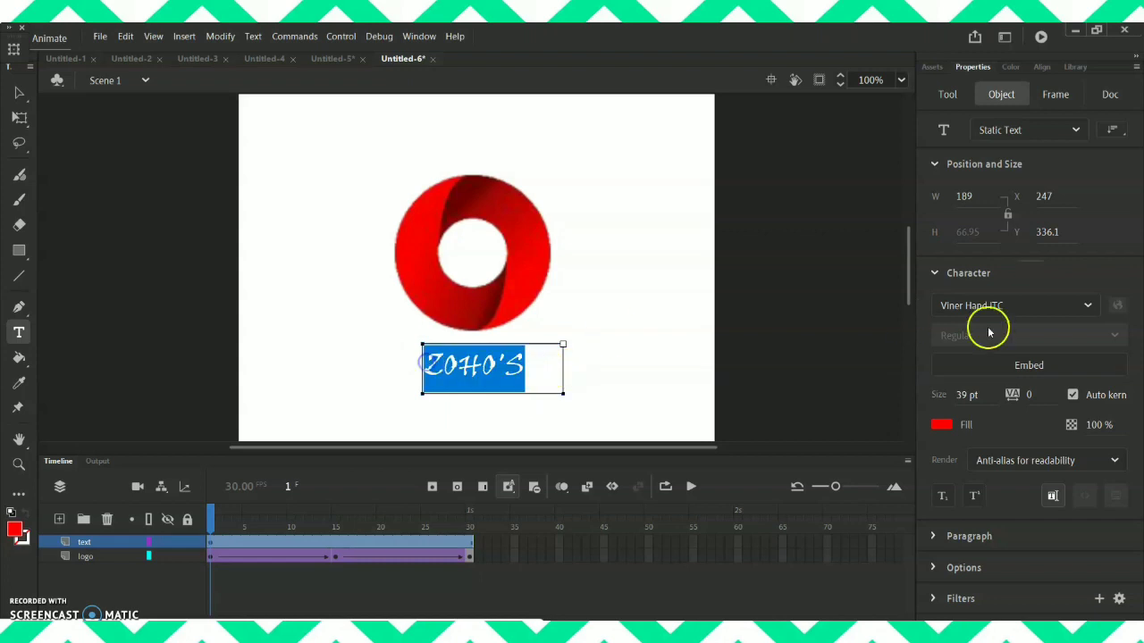
{"action": "left_click", "coordinate": [943, 425]}
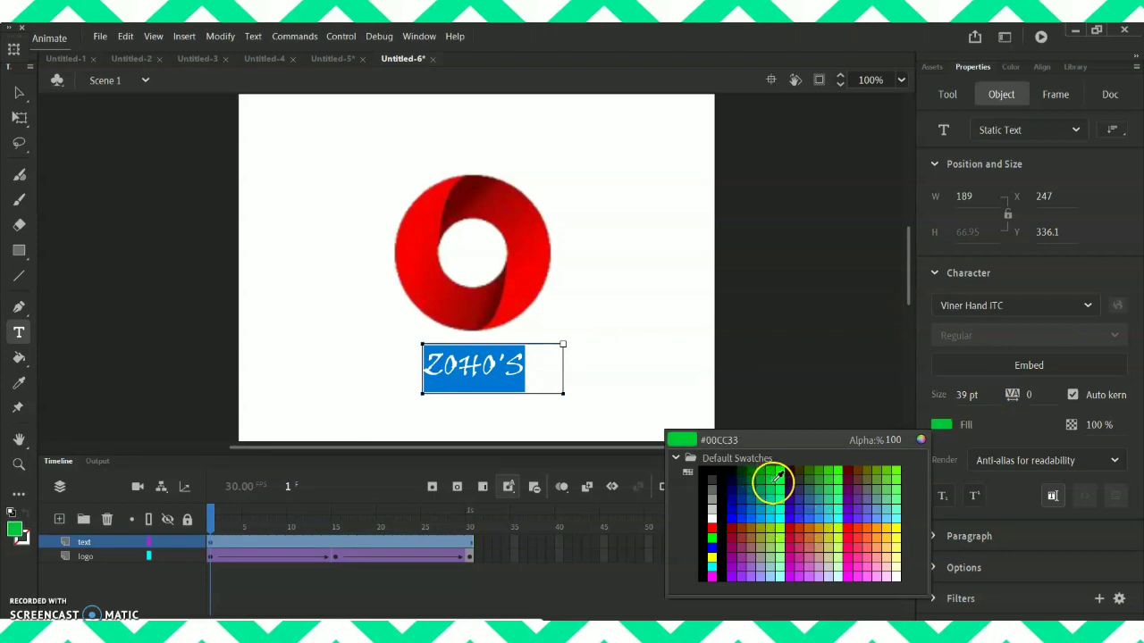
{"action": "left_click", "coordinate": [712, 537]}
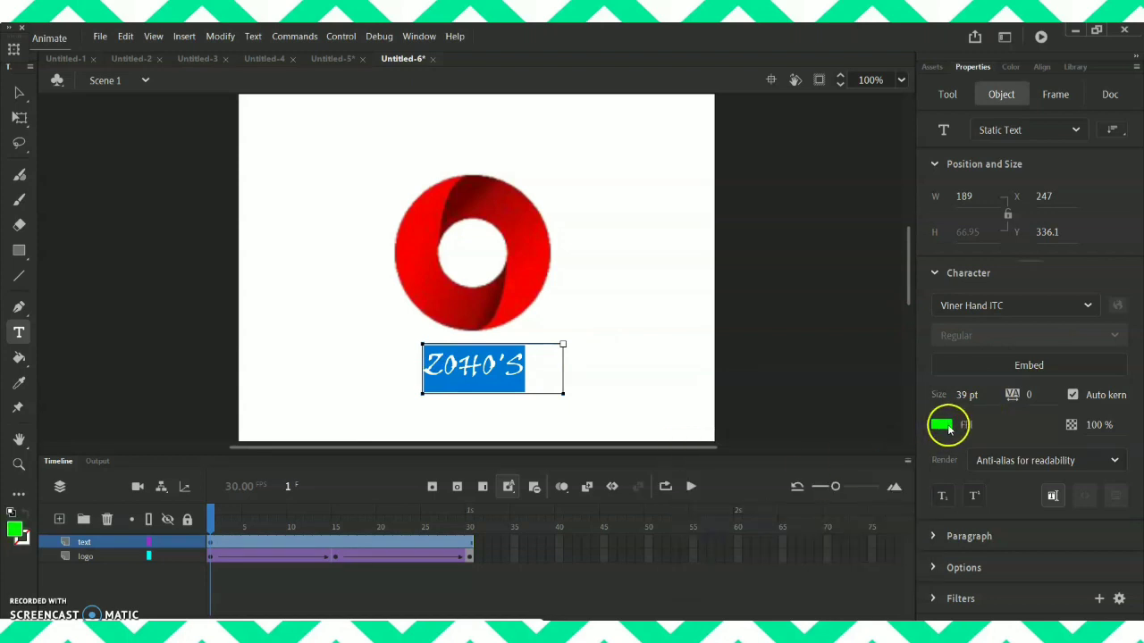
{"action": "left_click_drag", "start_coordinate": [974, 399], "coordinate": [983, 396]}
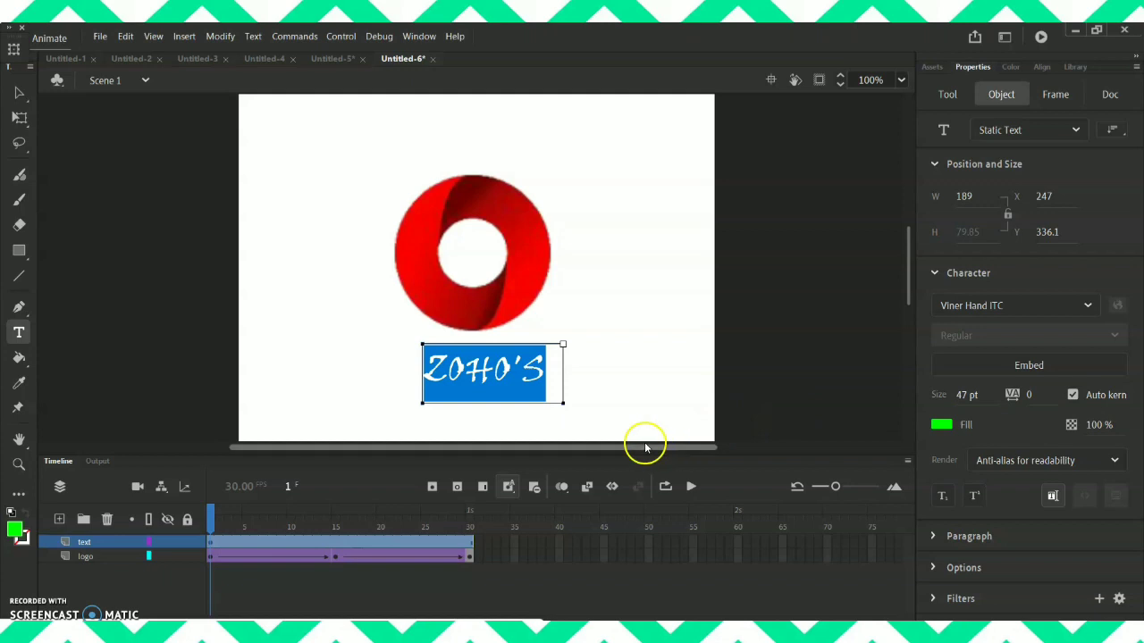
{"action": "left_click", "coordinate": [633, 411]}
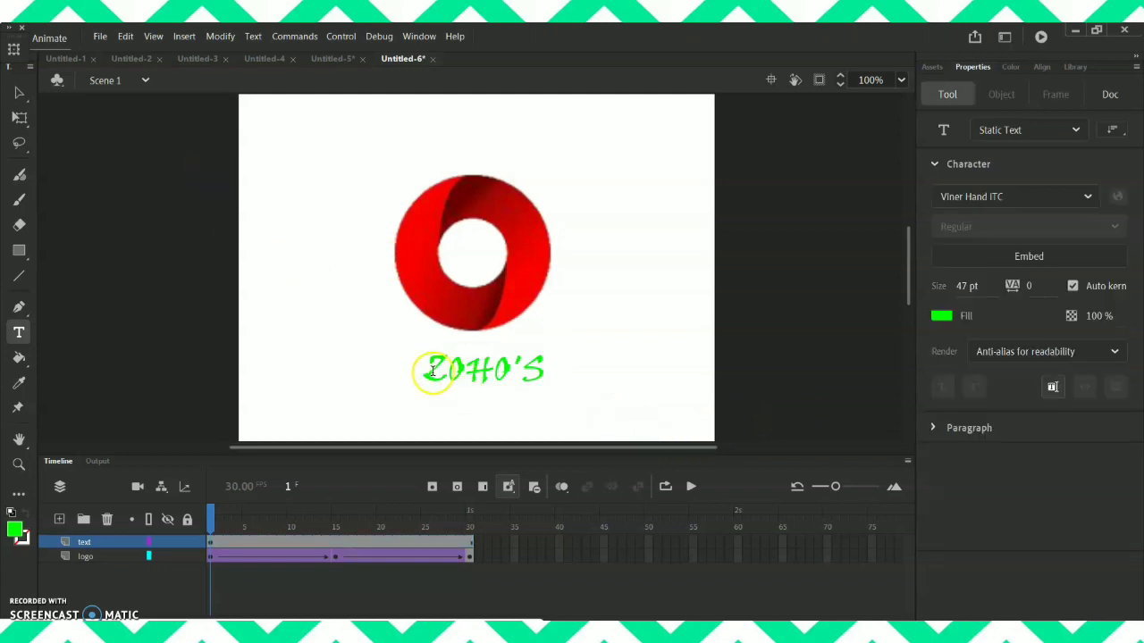
Step: Set the stage colour to black and move the ZOHO'S text slightly left to X 240
{"action": "left_click", "coordinate": [18, 93]}
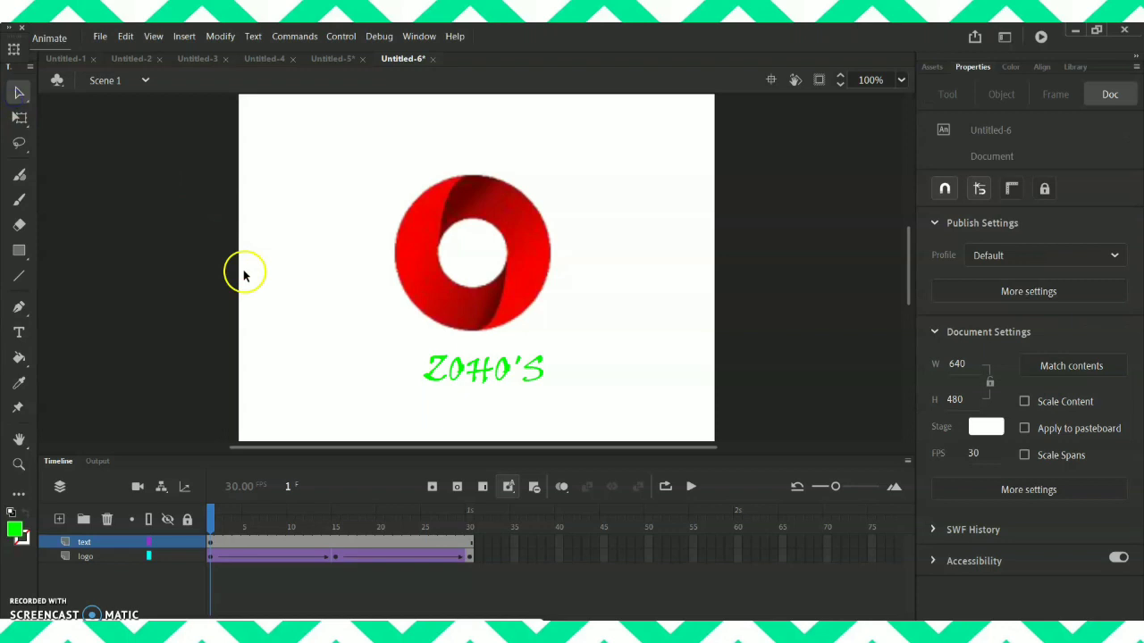
{"action": "left_click", "coordinate": [986, 426]}
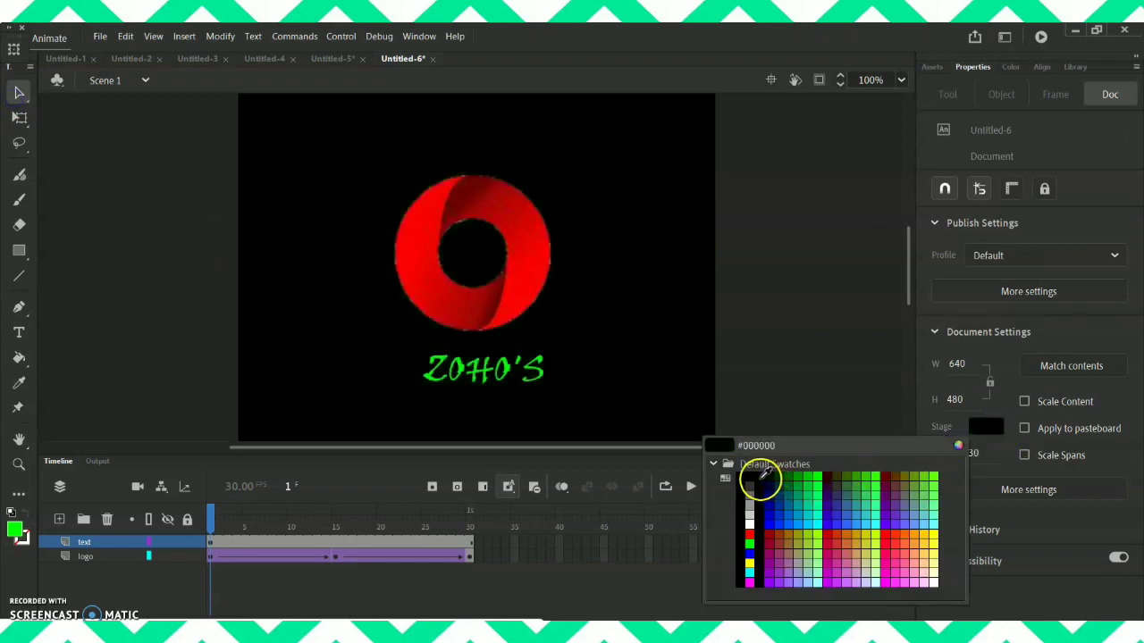
{"action": "left_click", "coordinate": [760, 474]}
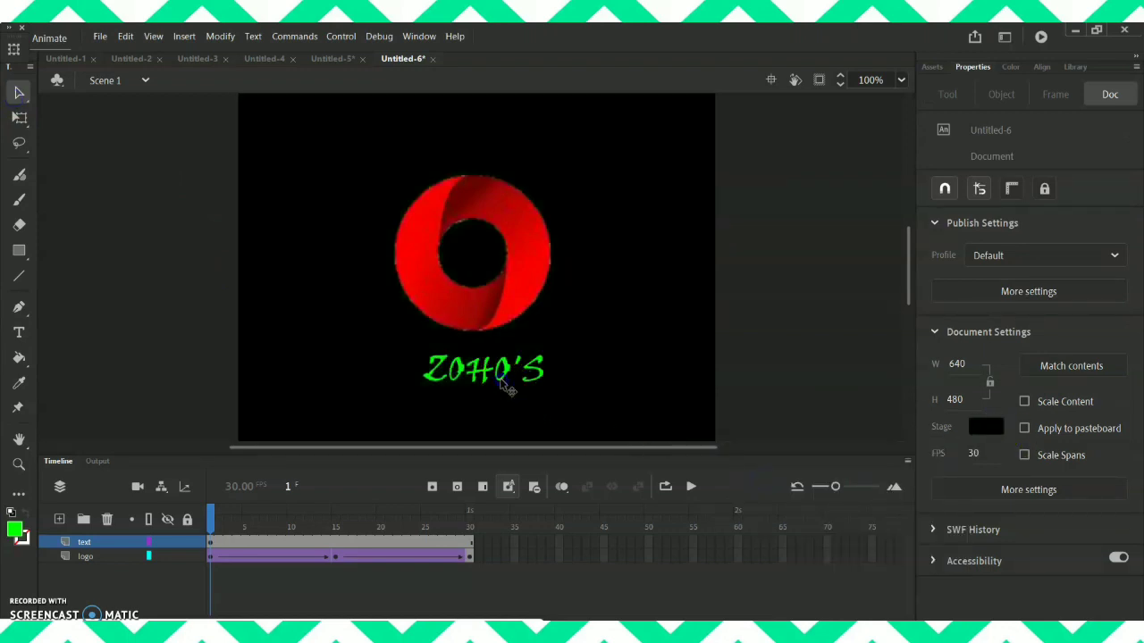
{"action": "left_click", "coordinate": [497, 384]}
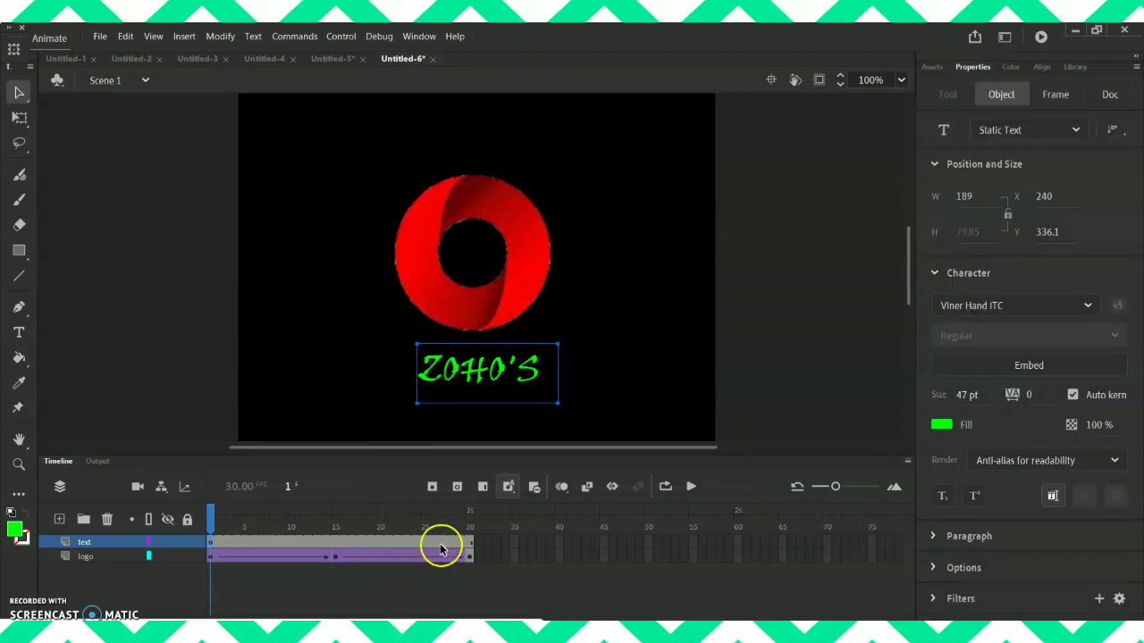
Step: Convert the ZOHO'S text at frame 30 of the text layer to a Movie Clip symbol named Symbol 1
{"action": "left_click", "coordinate": [469, 543]}
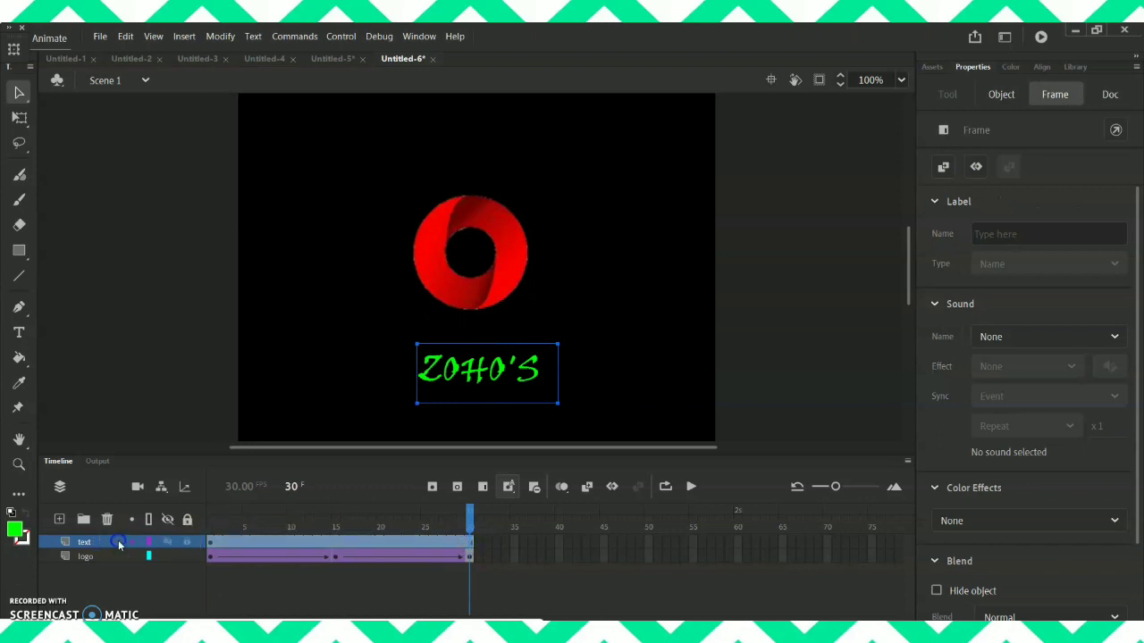
{"action": "left_click", "coordinate": [220, 37]}
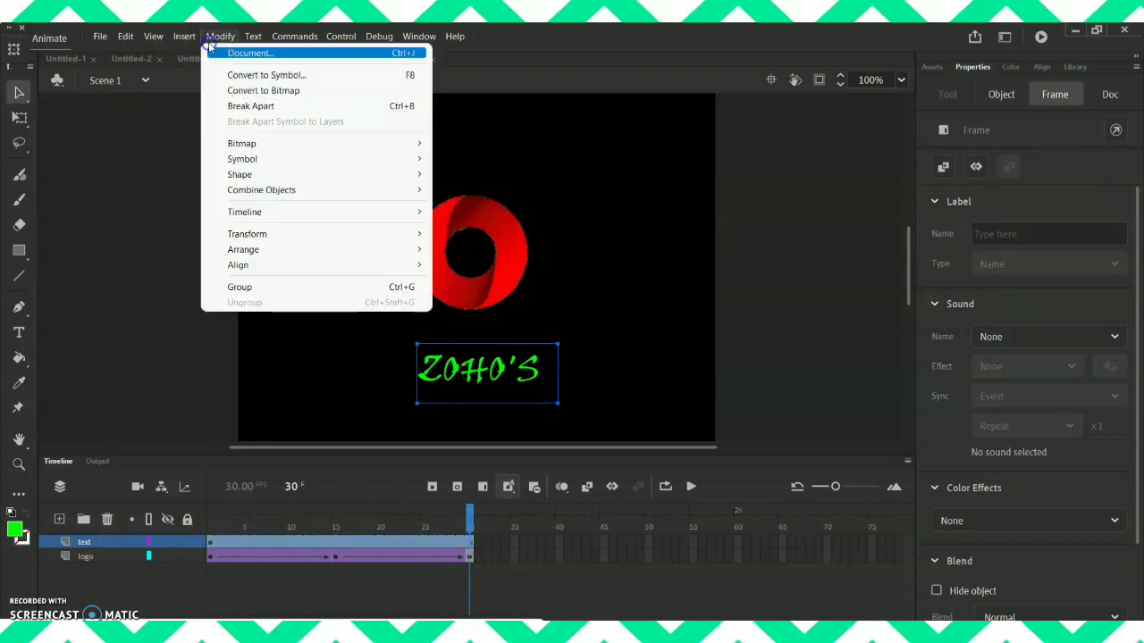
{"action": "left_click", "coordinate": [309, 77]}
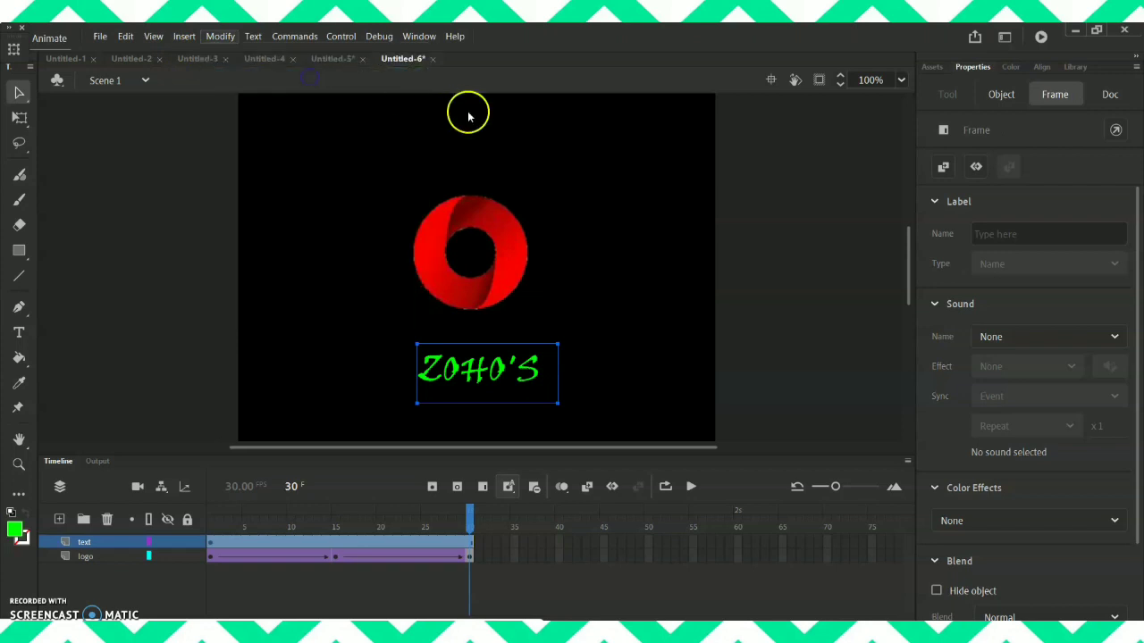
{"action": "left_click", "coordinate": [681, 80]}
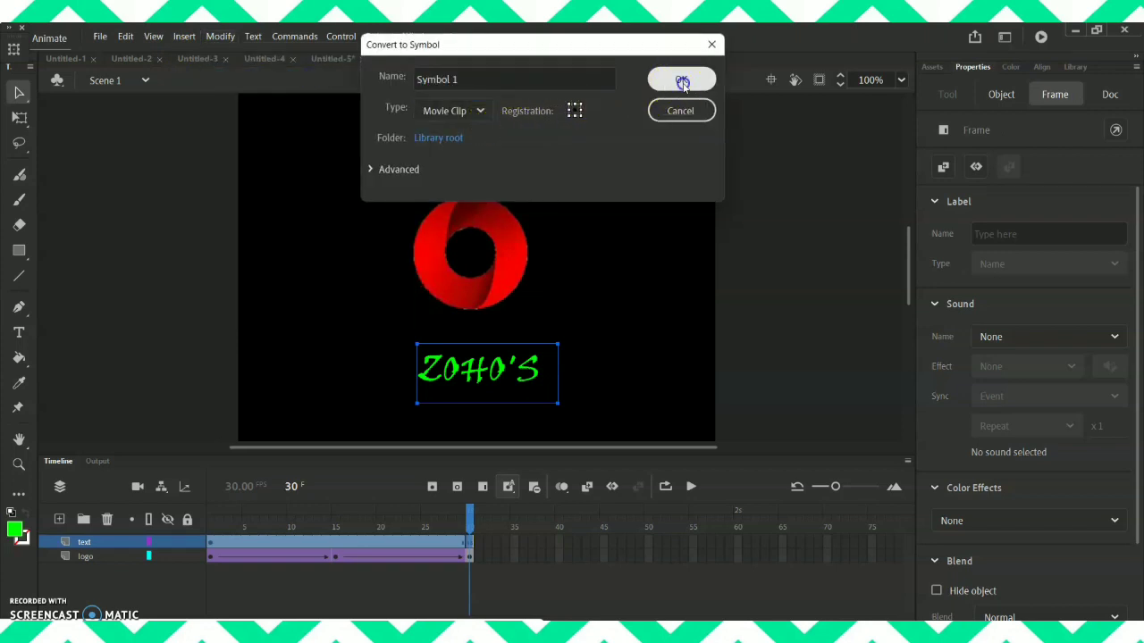
Step: Insert a keyframe at frame 5 of the text layer
{"action": "left_click", "coordinate": [243, 547]}
{"action": "right_click", "coordinate": [244, 545]}
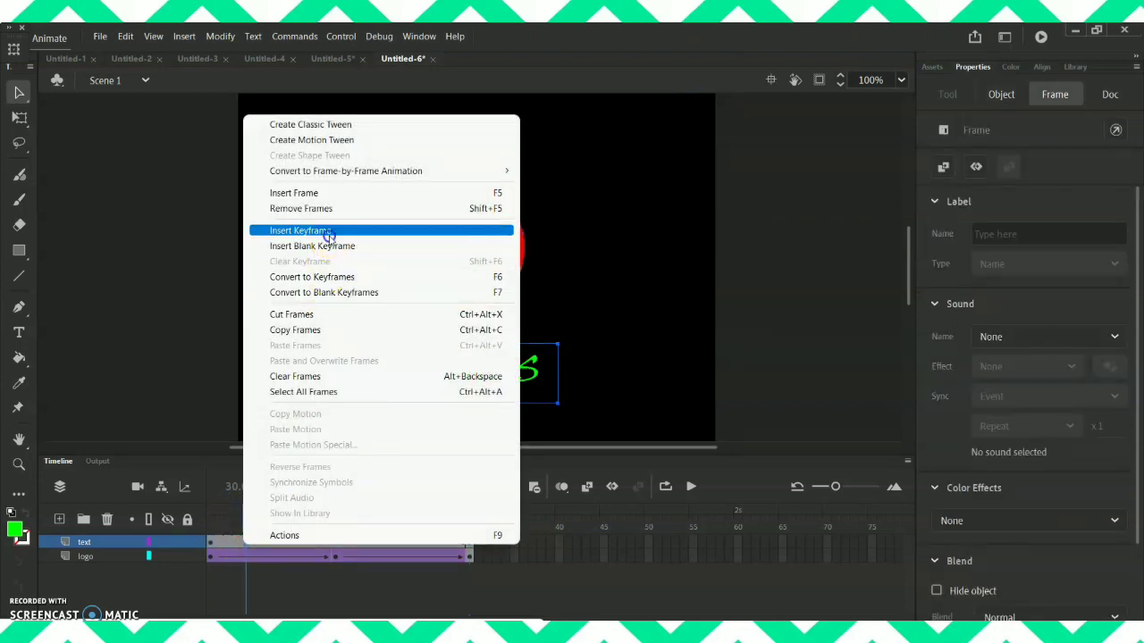
{"action": "left_click", "coordinate": [329, 234]}
Step: Check the properties of the ZOHO'S text at frame 1 and the keyframe at frame 30 of the text layer
{"action": "left_click", "coordinate": [239, 512]}
{"action": "left_click", "coordinate": [213, 540]}
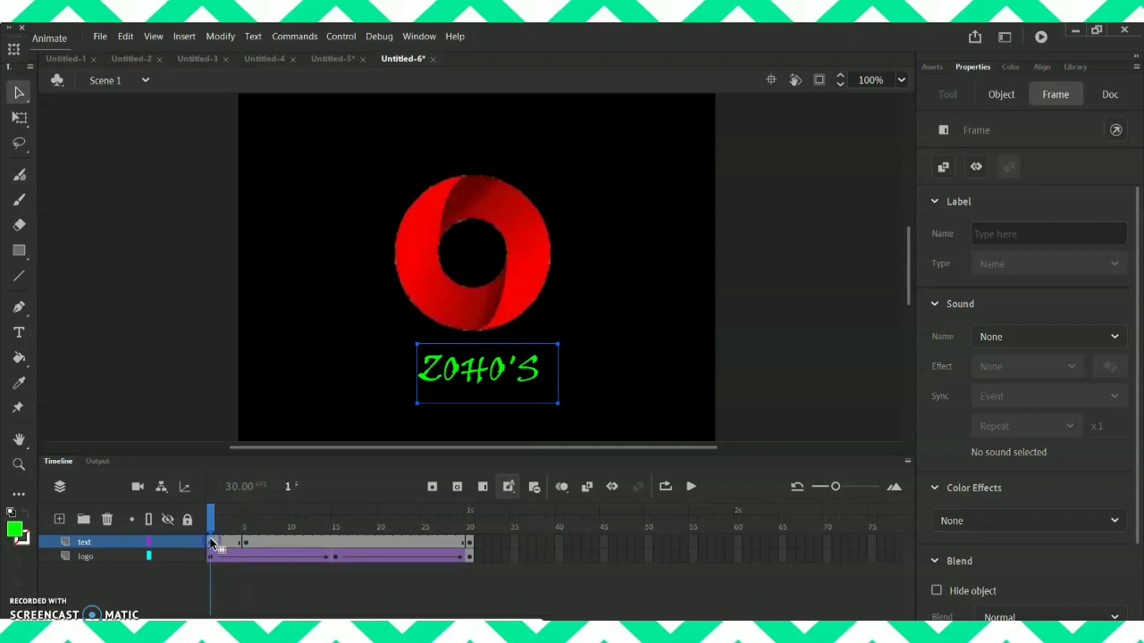
{"action": "left_click", "coordinate": [478, 389]}
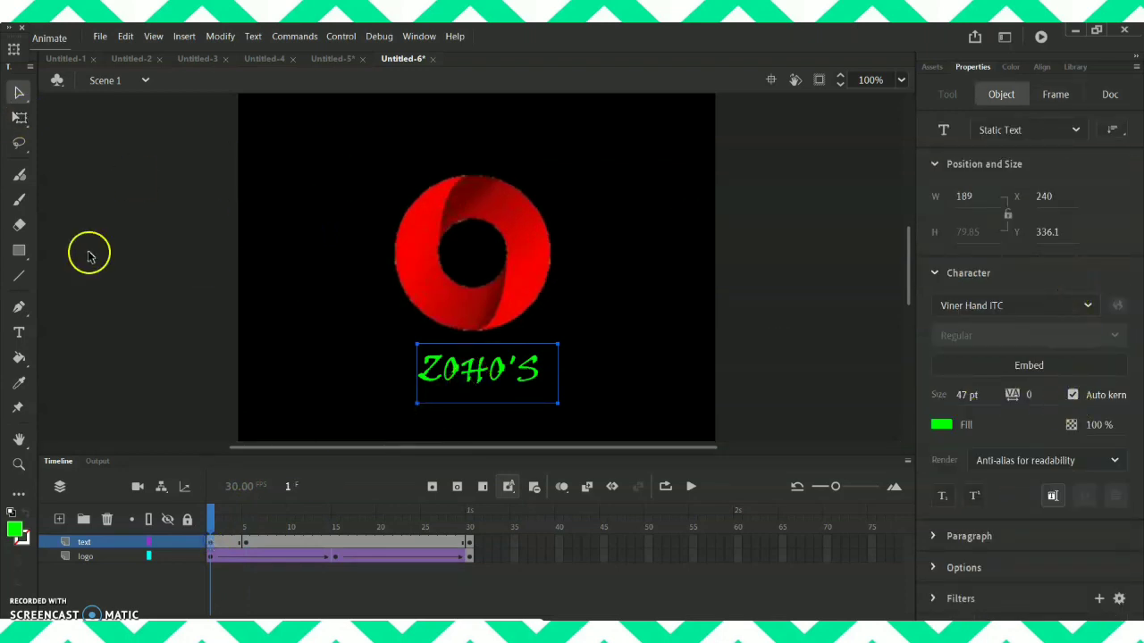
{"action": "left_click", "coordinate": [154, 333]}
{"action": "left_click", "coordinate": [456, 374]}
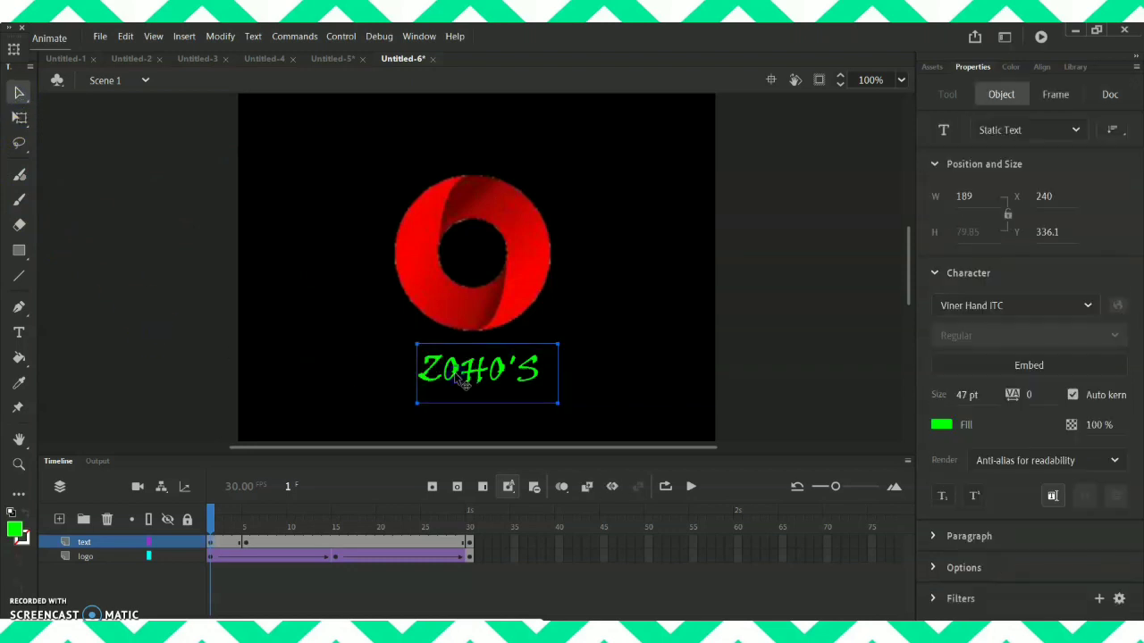
{"action": "double_click", "coordinate": [456, 375]}
{"action": "left_click", "coordinate": [212, 345]}
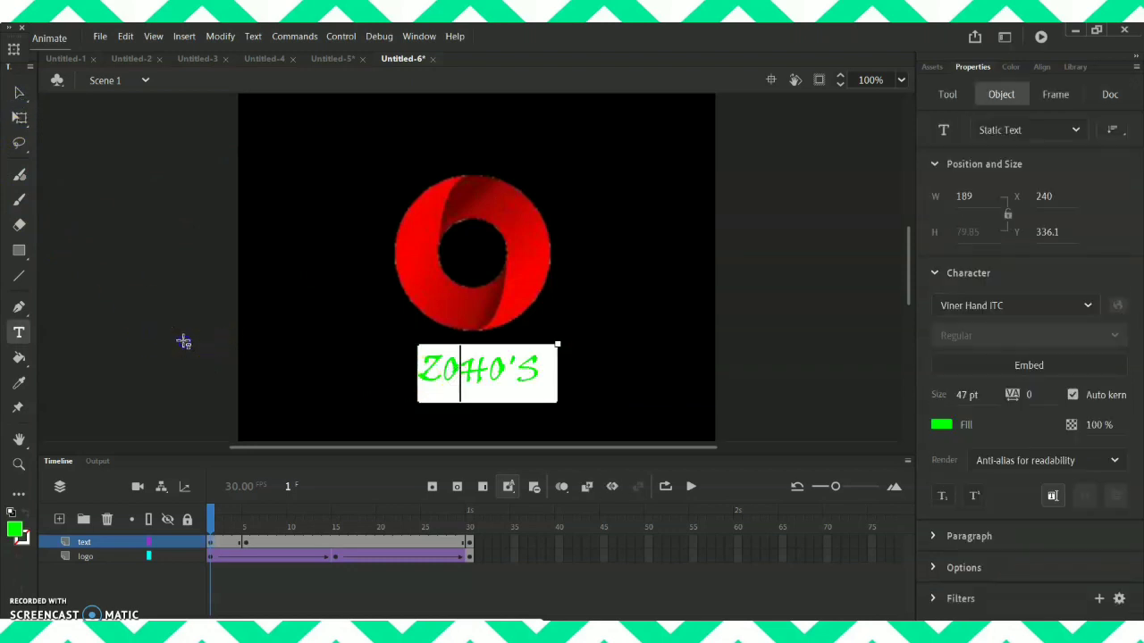
{"action": "left_click", "coordinate": [127, 145]}
{"action": "left_click", "coordinate": [19, 92]}
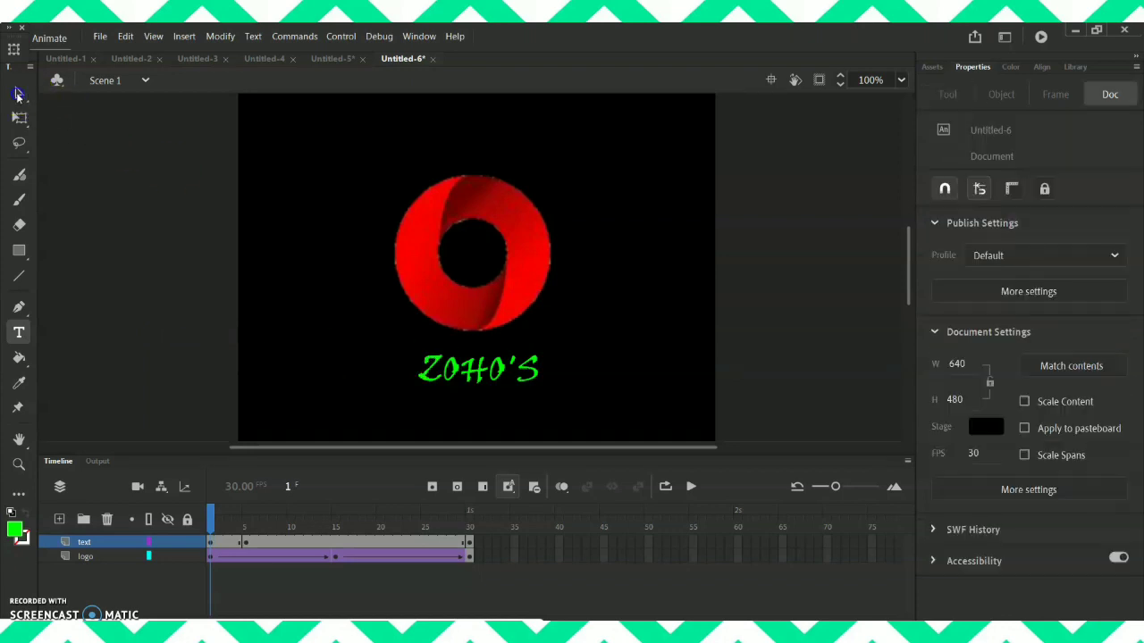
{"action": "left_click", "coordinate": [464, 373]}
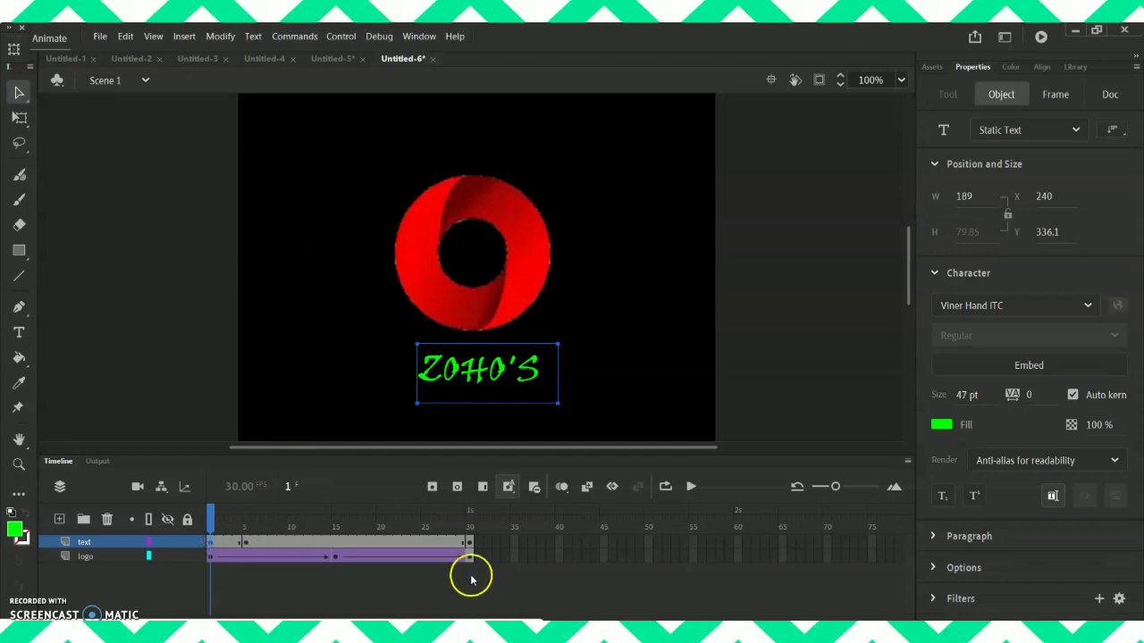
{"action": "left_click", "coordinate": [468, 541]}
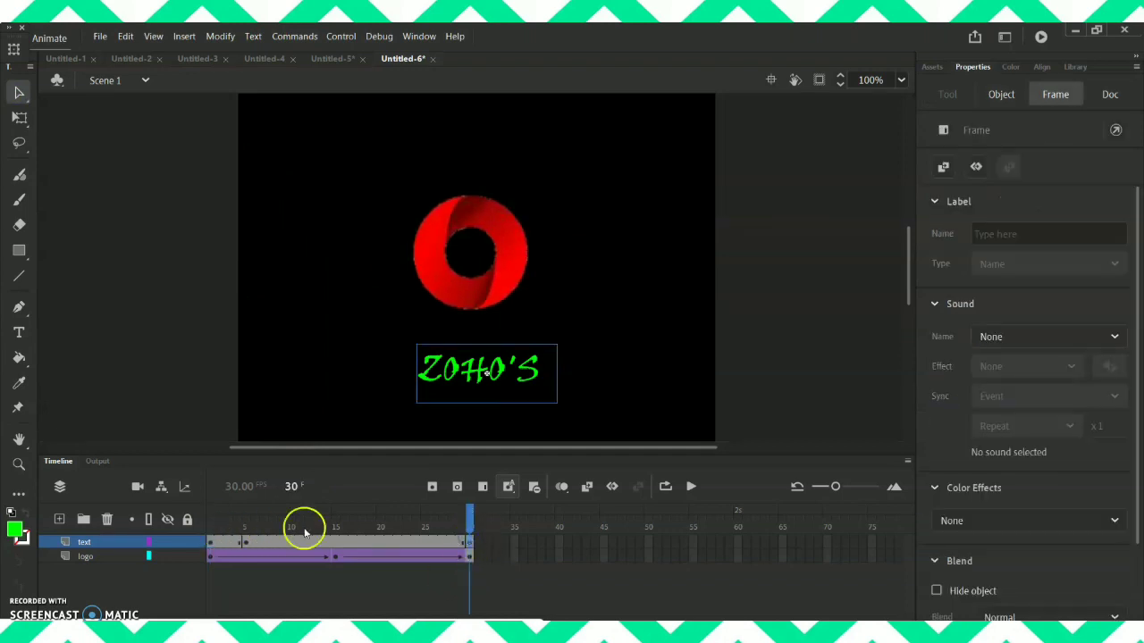
Step: Remove one frame at frame 5 of the text layer
{"action": "left_click", "coordinate": [245, 543]}
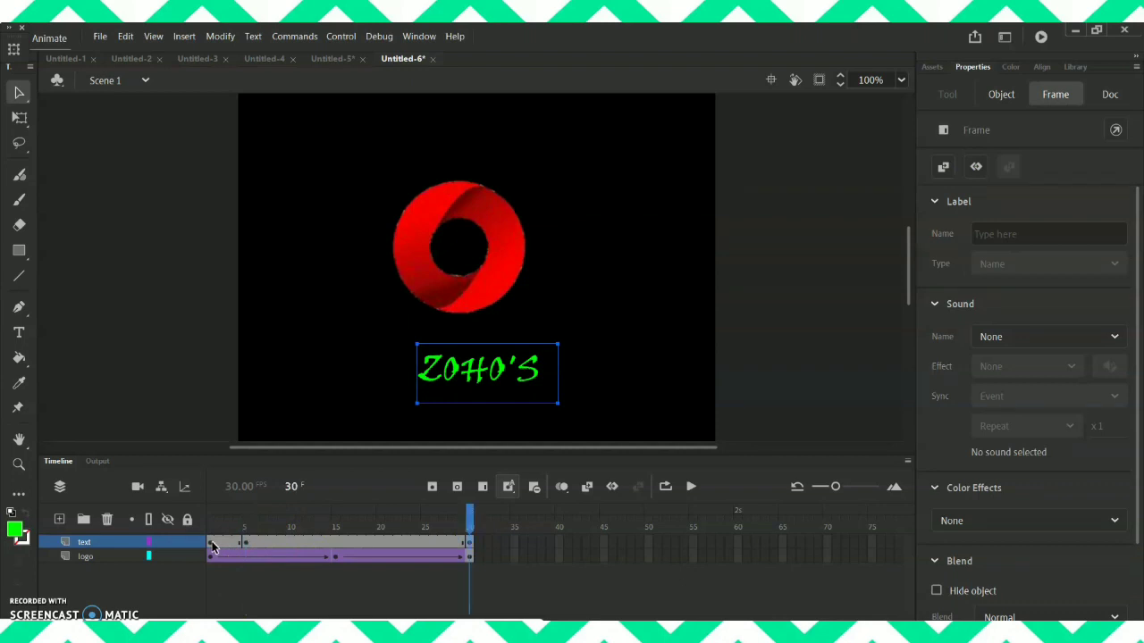
{"action": "left_click", "coordinate": [212, 543]}
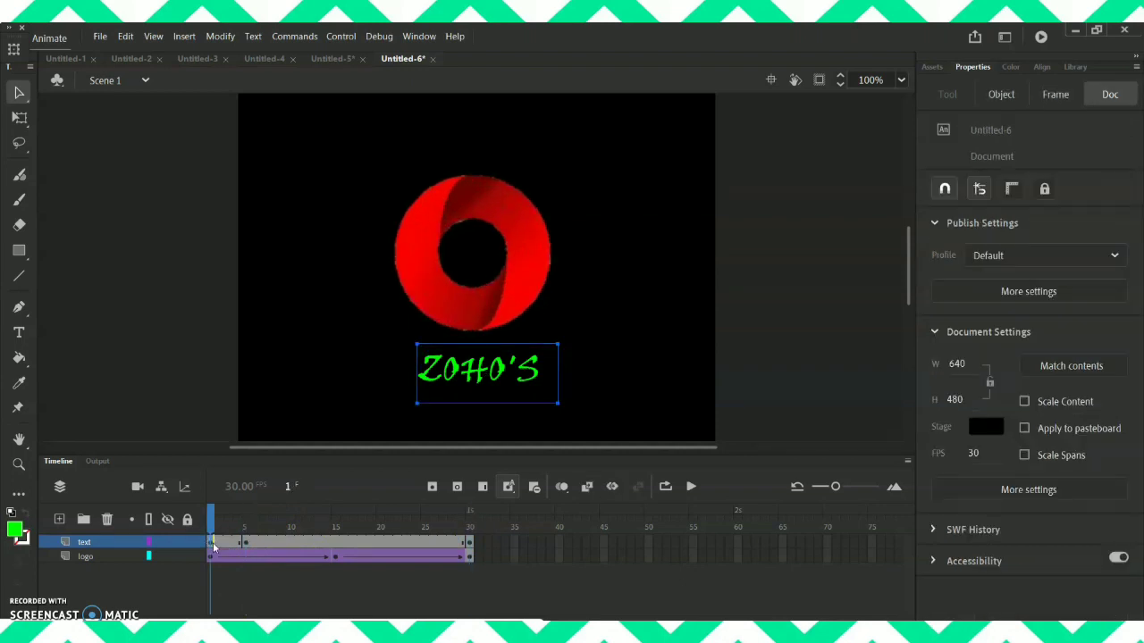
{"action": "left_click", "coordinate": [213, 545]}
{"action": "left_click", "coordinate": [251, 544]}
{"action": "right_click", "coordinate": [244, 545]}
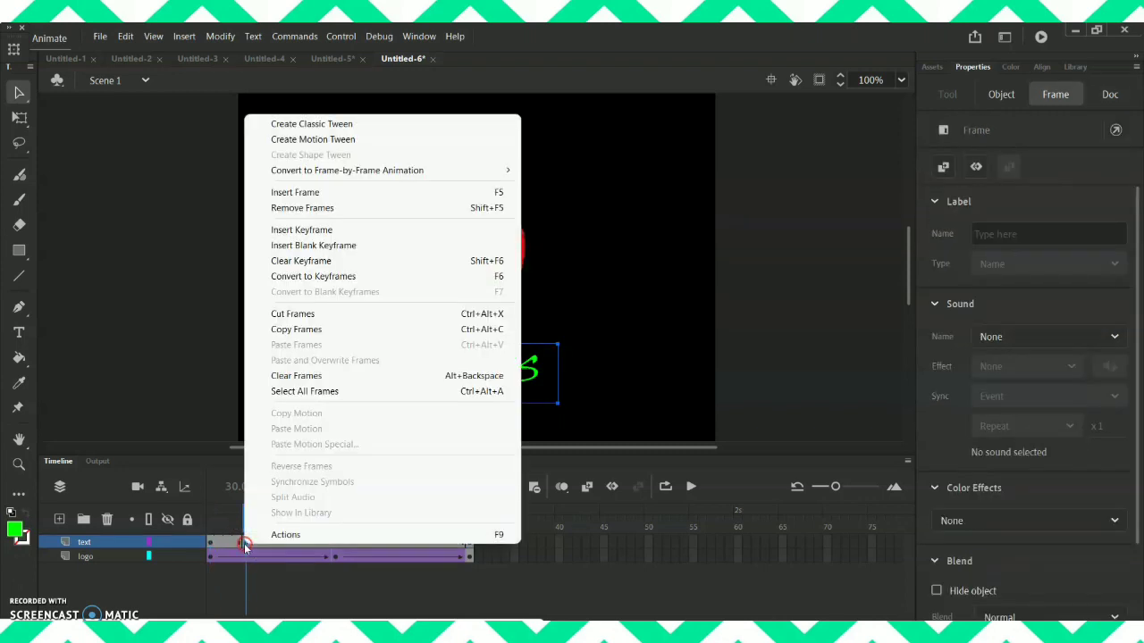
{"action": "left_click", "coordinate": [329, 207]}
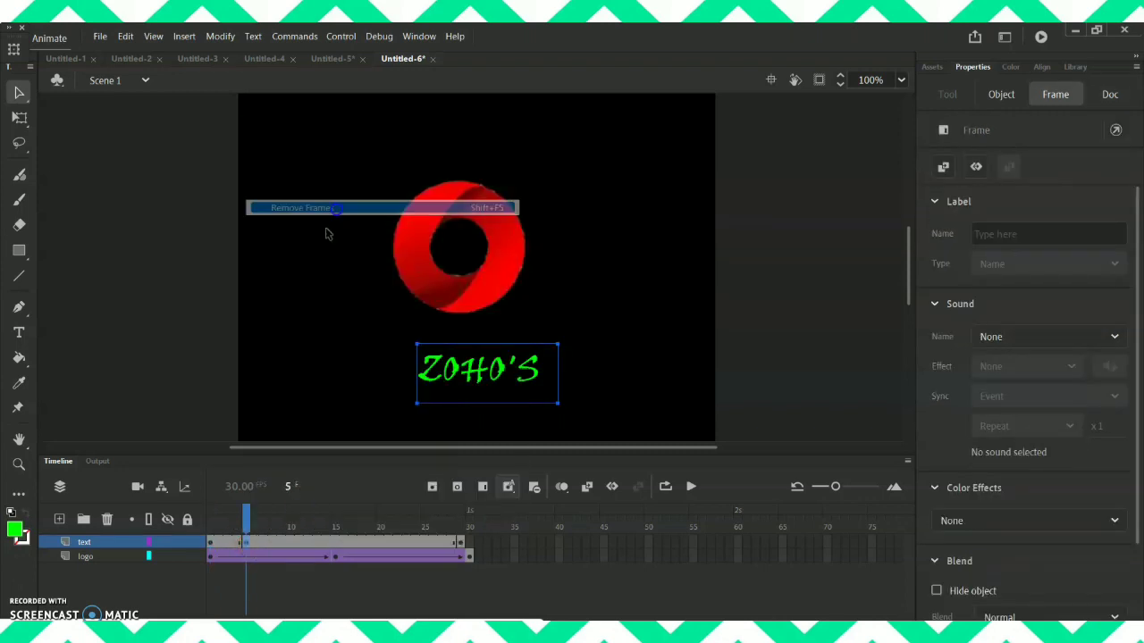
Step: Convert the ZOHO'S text at frame 1 of the text layer to a Movie Clip symbol
{"action": "left_click", "coordinate": [211, 544]}
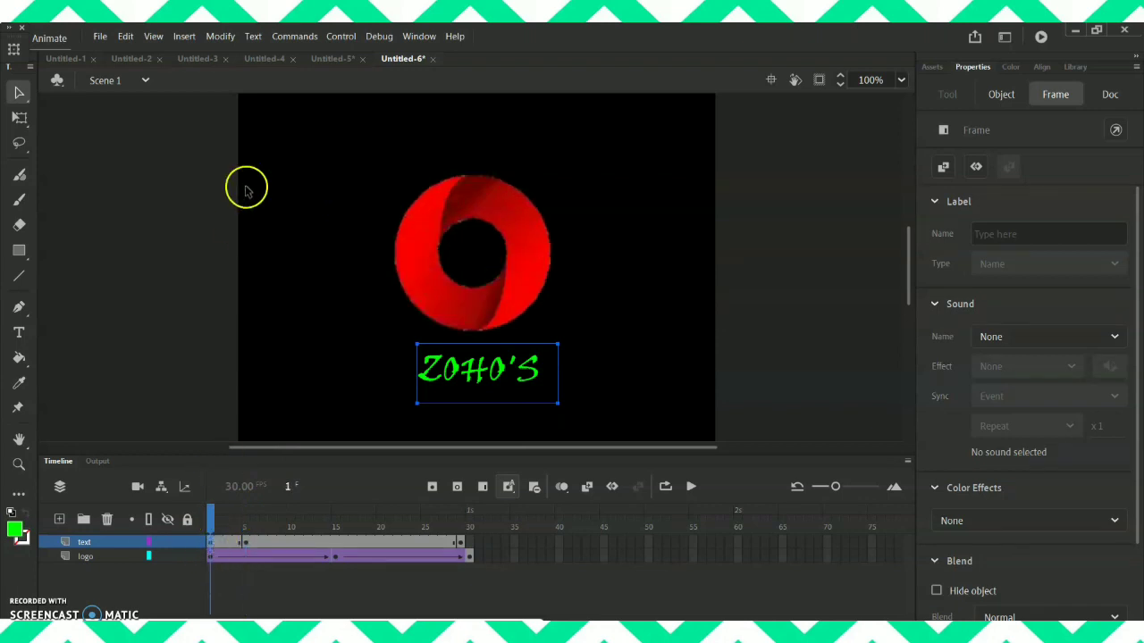
{"action": "left_click", "coordinate": [220, 36]}
{"action": "left_click", "coordinate": [269, 77]}
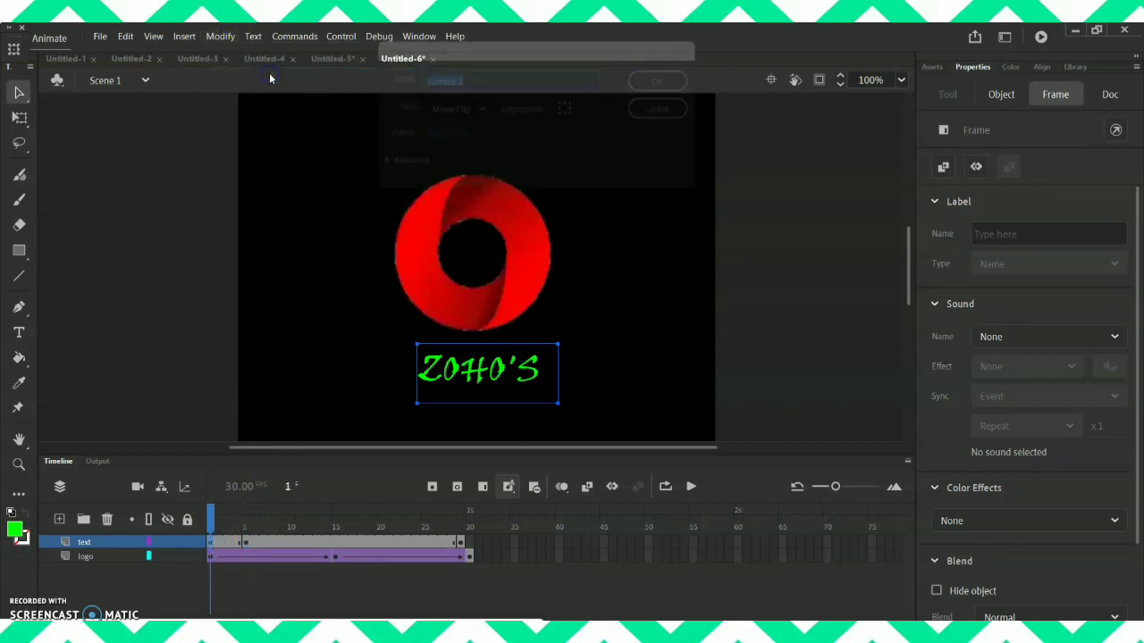
{"action": "left_click", "coordinate": [682, 79]}
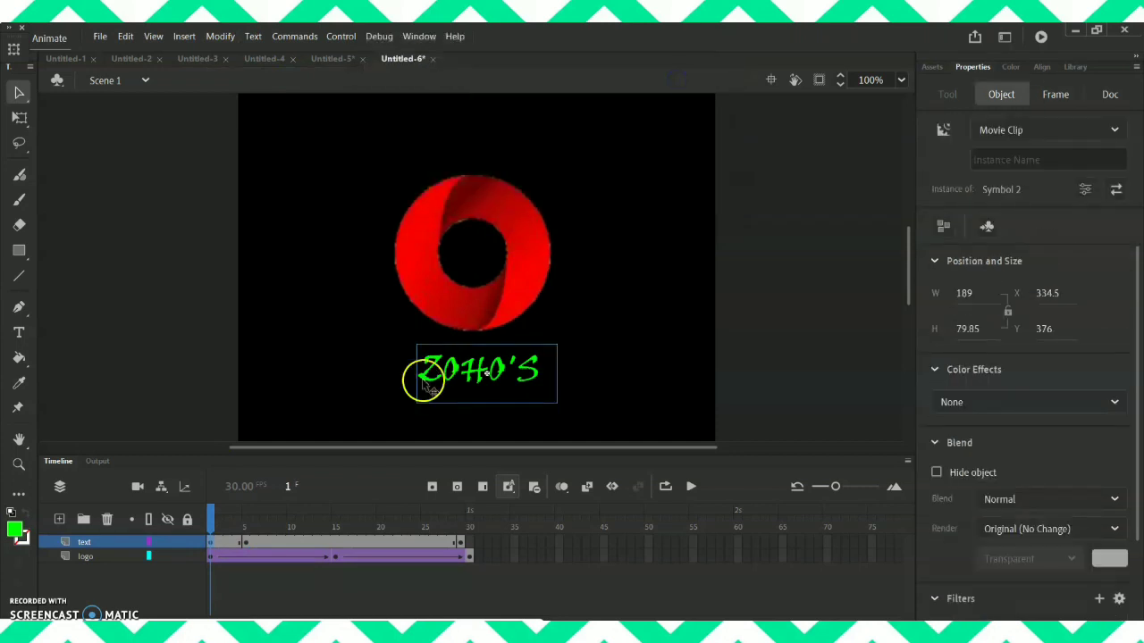
Step: Convert the ZOHO'S text at frame 5 of the text layer to a Movie Clip symbol
{"action": "left_click", "coordinate": [245, 543]}
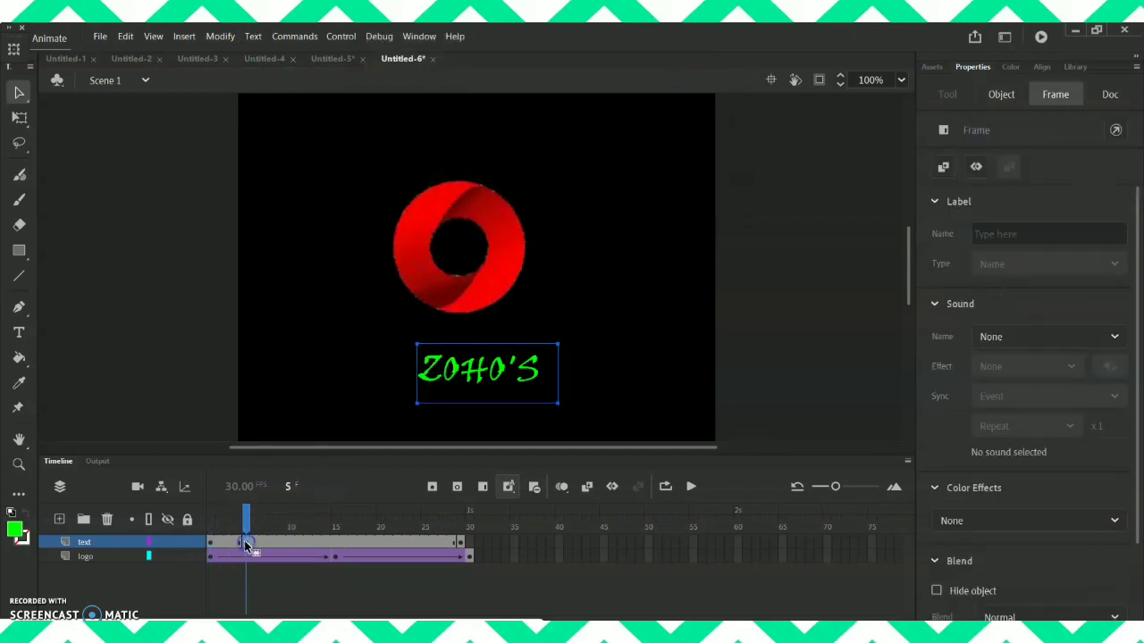
{"action": "left_click", "coordinate": [220, 36]}
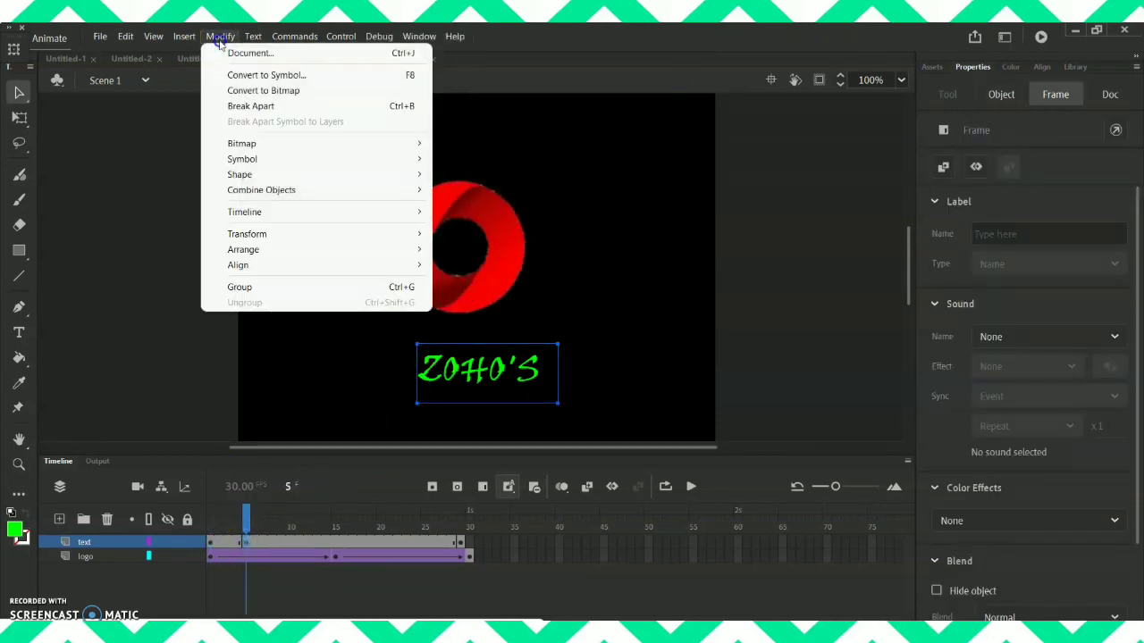
{"action": "left_click", "coordinate": [269, 77]}
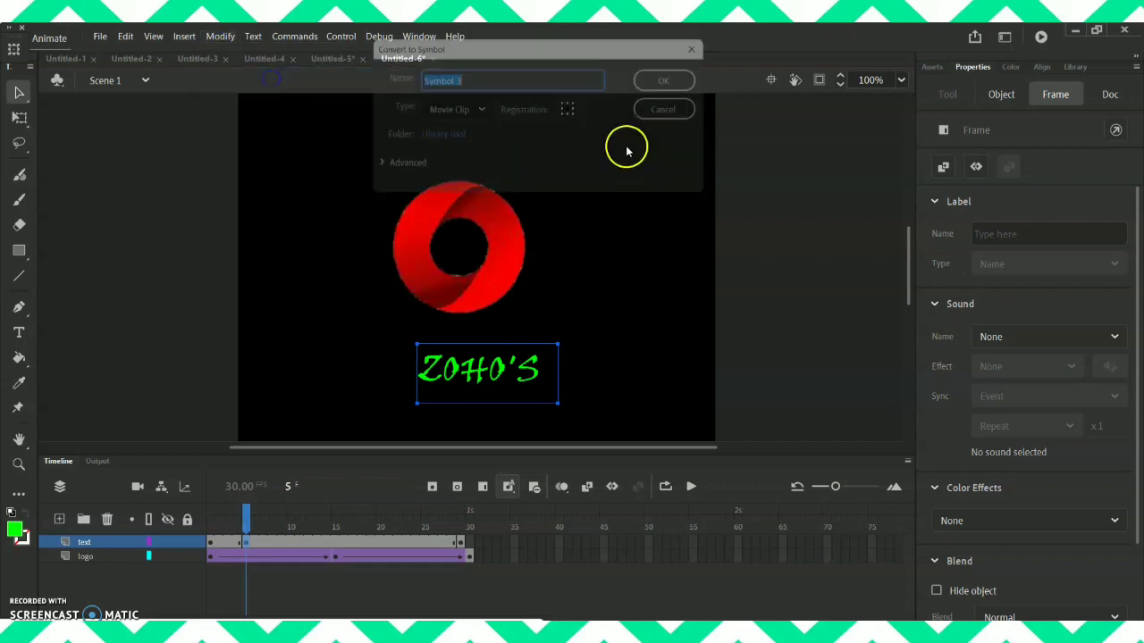
{"action": "left_click", "coordinate": [682, 80]}
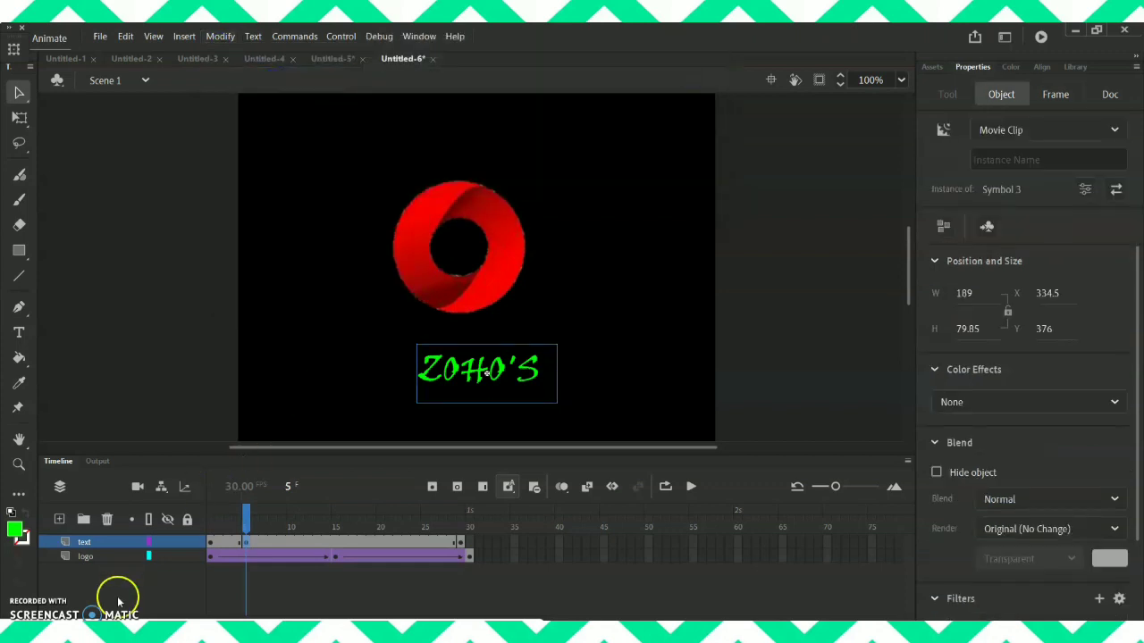
Step: Apply an Alpha color effect of 6% to the ZOHO'S text at frame 1
{"action": "left_click", "coordinate": [209, 543]}
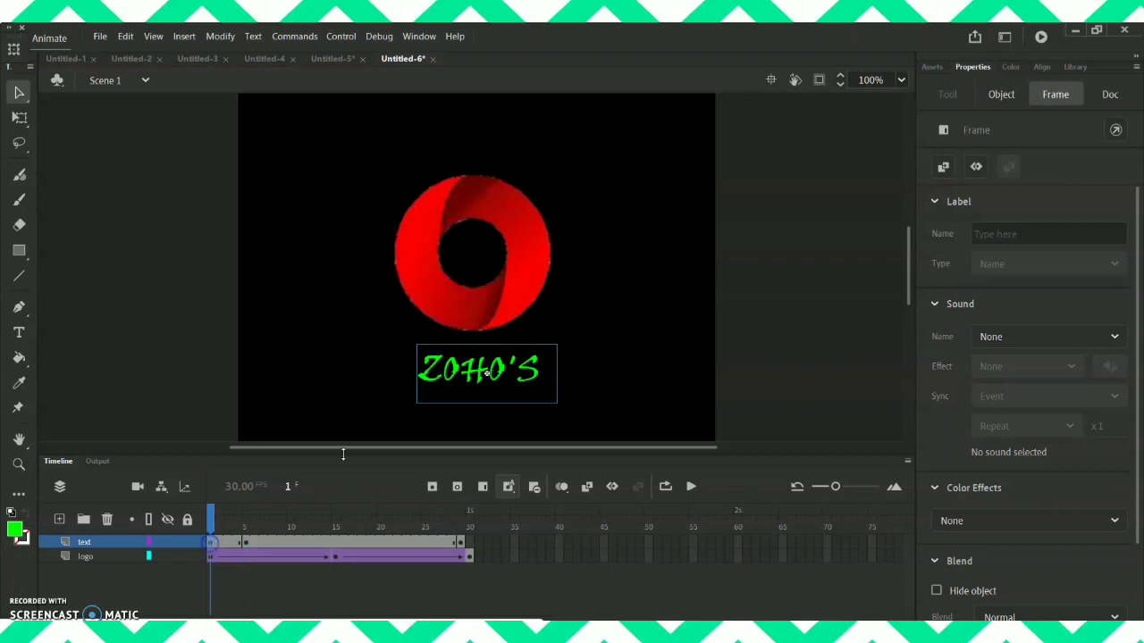
{"action": "left_click", "coordinate": [473, 373]}
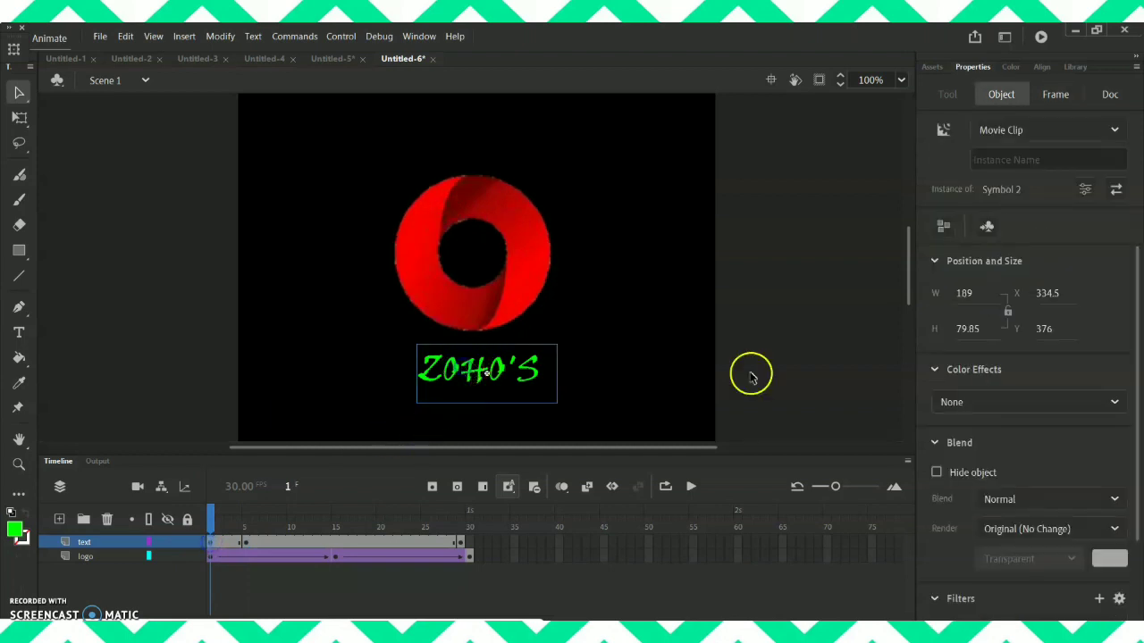
{"action": "left_click", "coordinate": [1018, 402]}
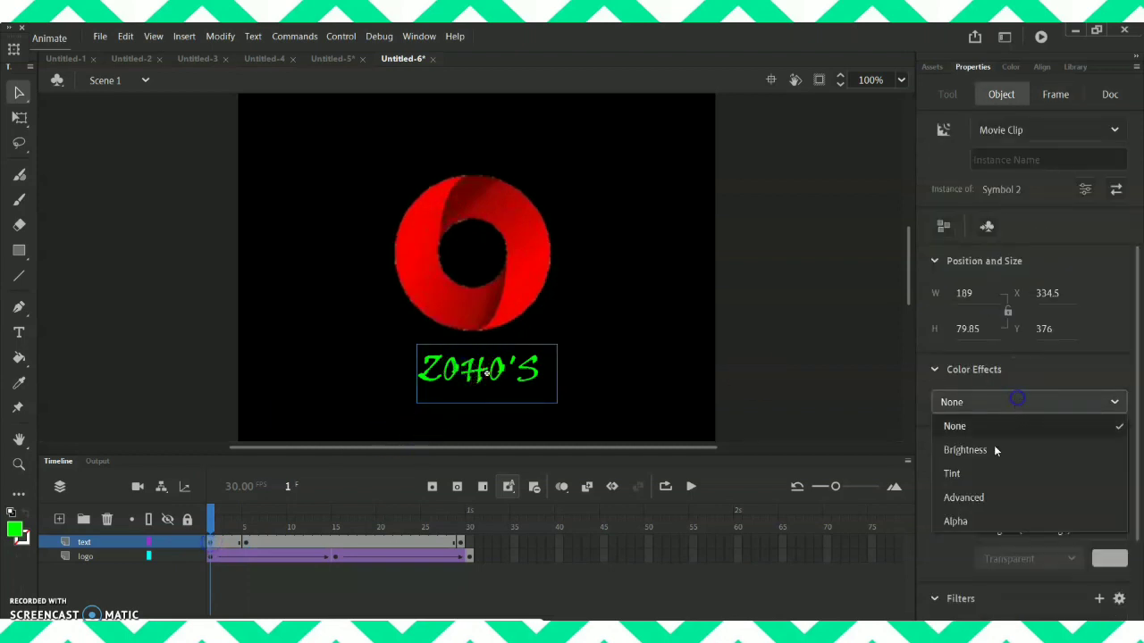
{"action": "left_click", "coordinate": [989, 497]}
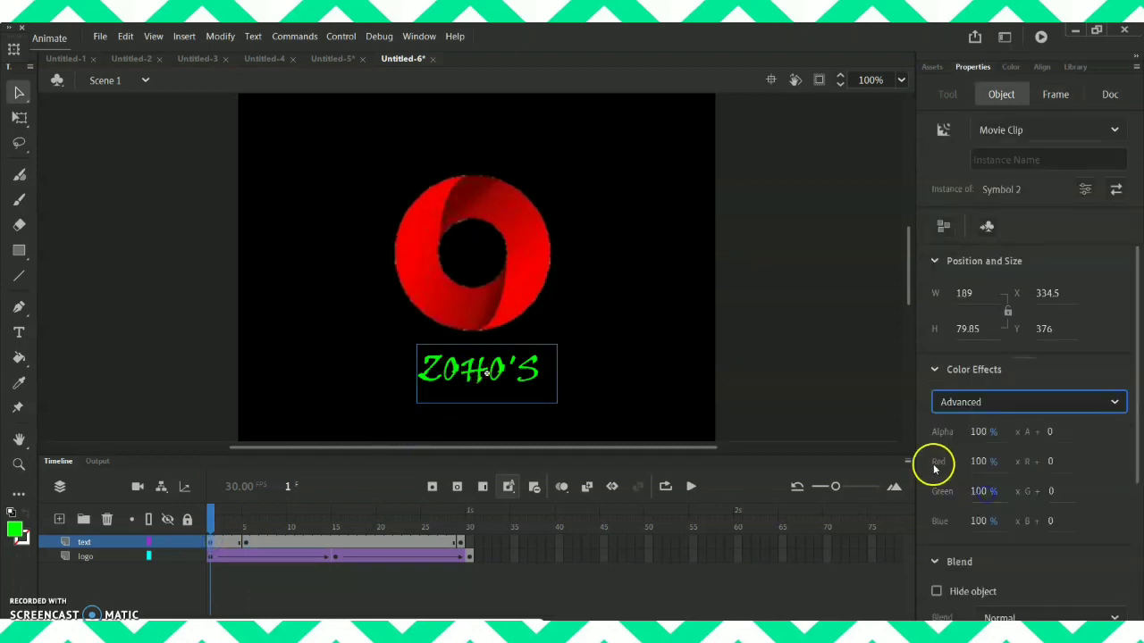
{"action": "left_click", "coordinate": [998, 402]}
{"action": "left_click", "coordinate": [972, 520]}
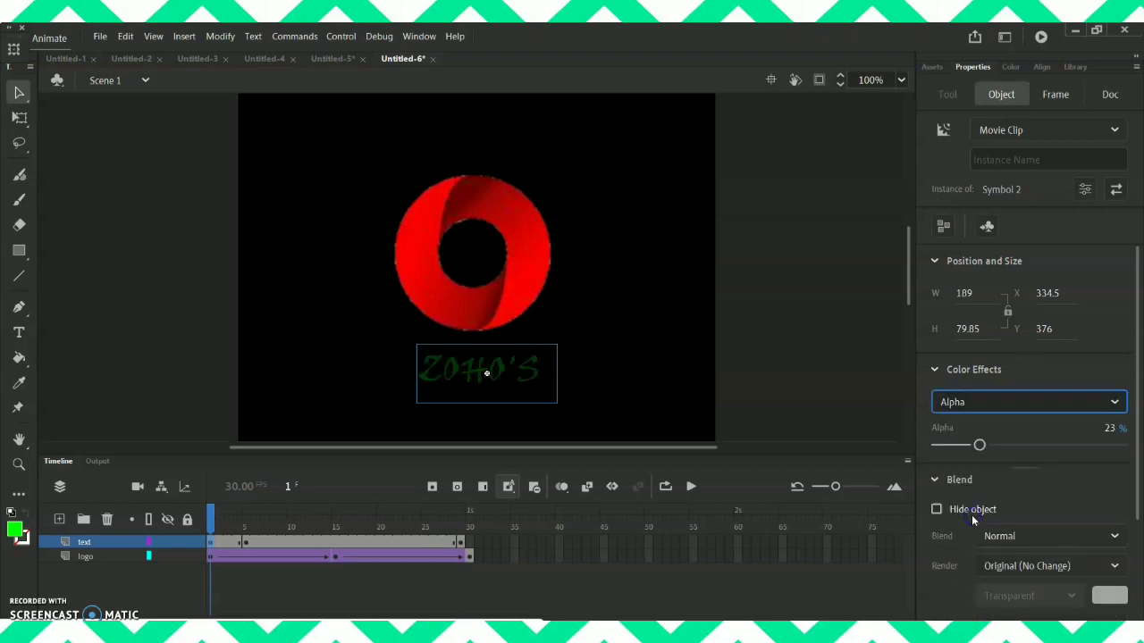
{"action": "left_click_drag", "start_coordinate": [979, 445], "coordinate": [947, 445]}
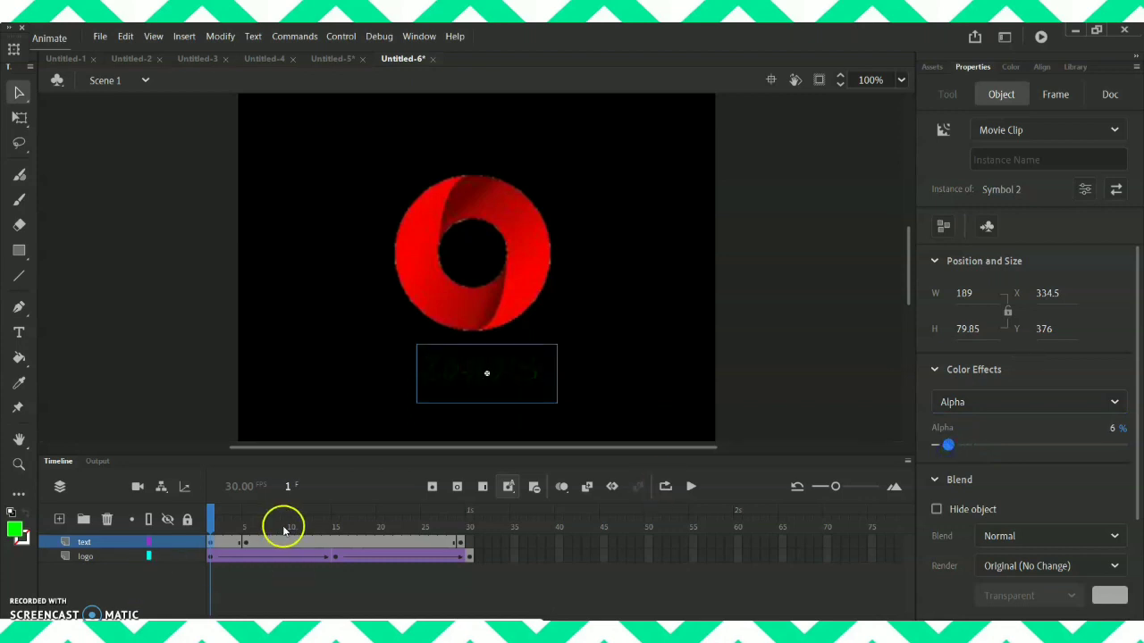
Step: Create a motion tween between frames 1 and 5 of the text layer and insert a keyframe at frame 10
{"action": "left_click", "coordinate": [245, 543]}
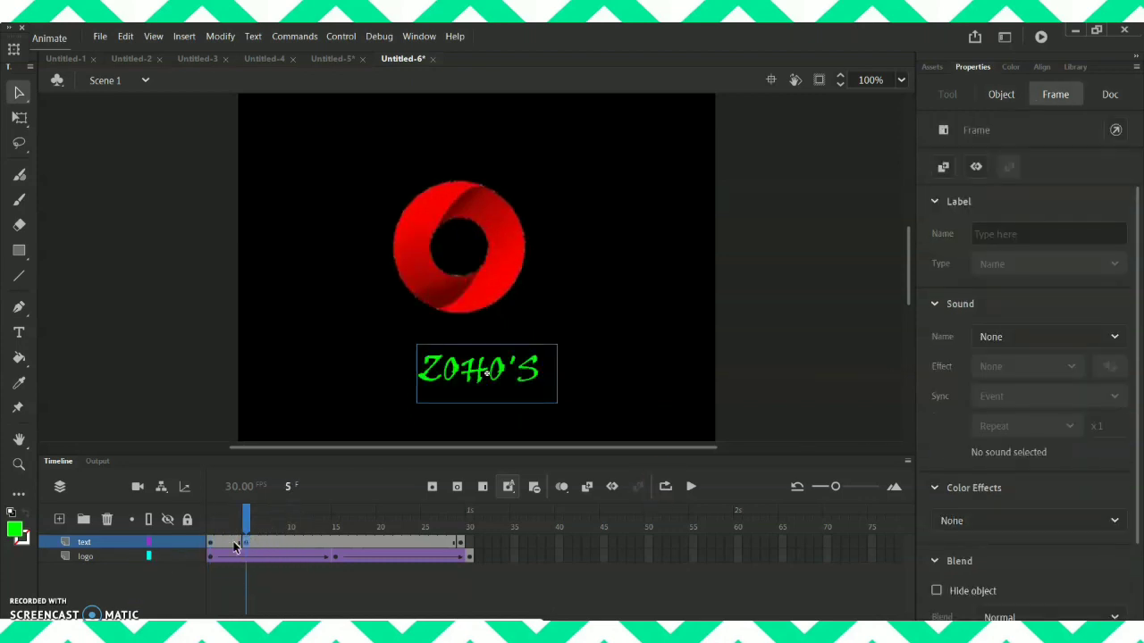
{"action": "right_click", "coordinate": [229, 544]}
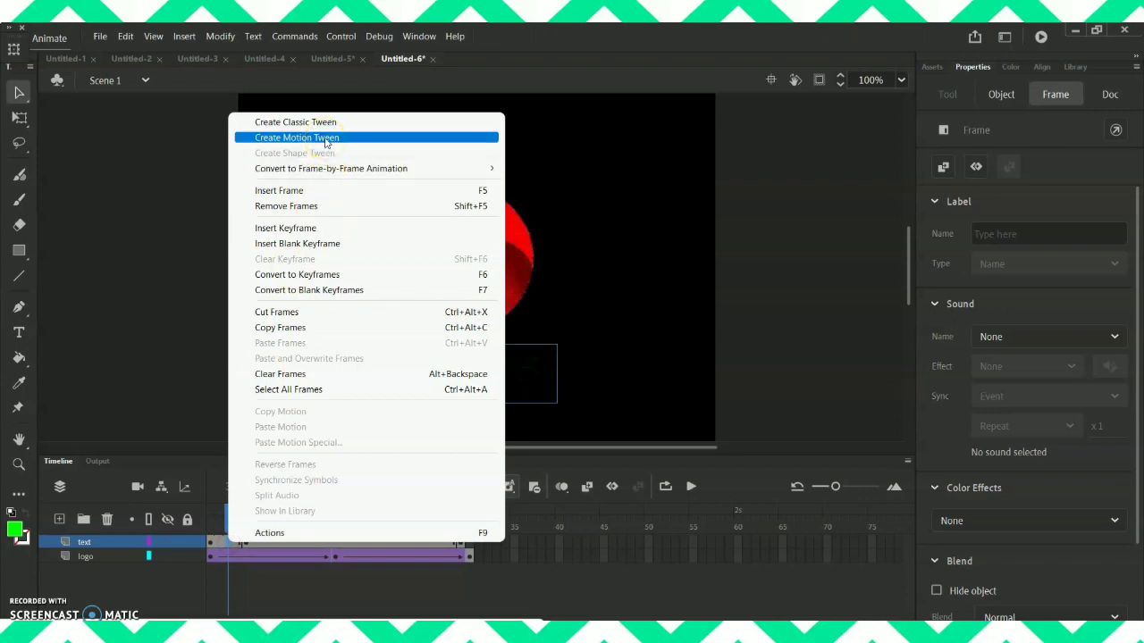
{"action": "left_click", "coordinate": [326, 139]}
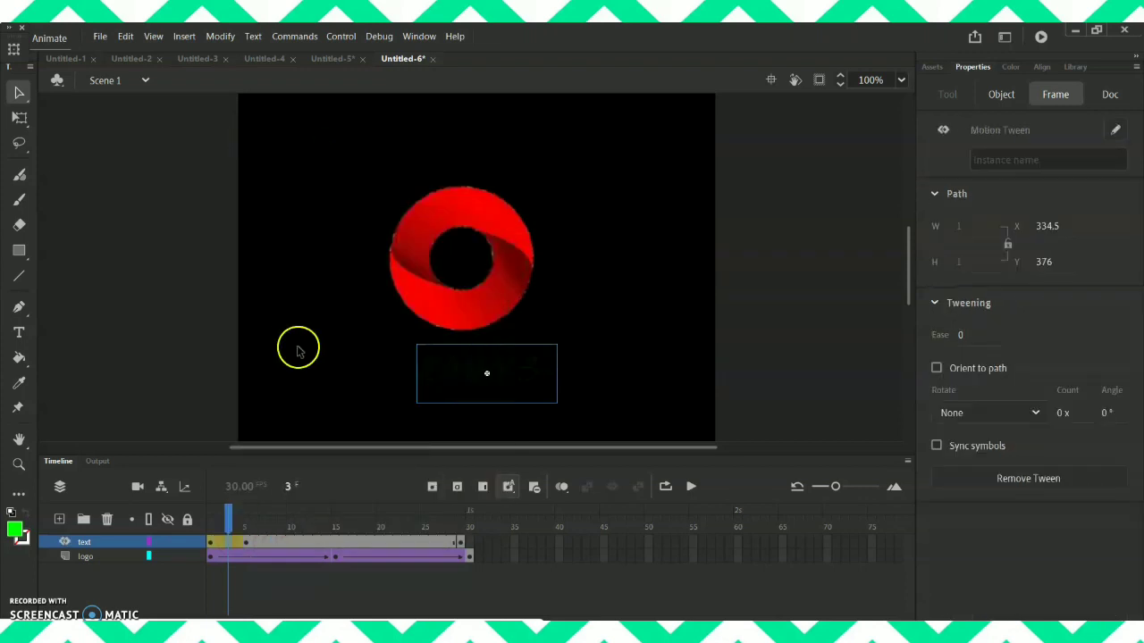
{"action": "right_click", "coordinate": [290, 540]}
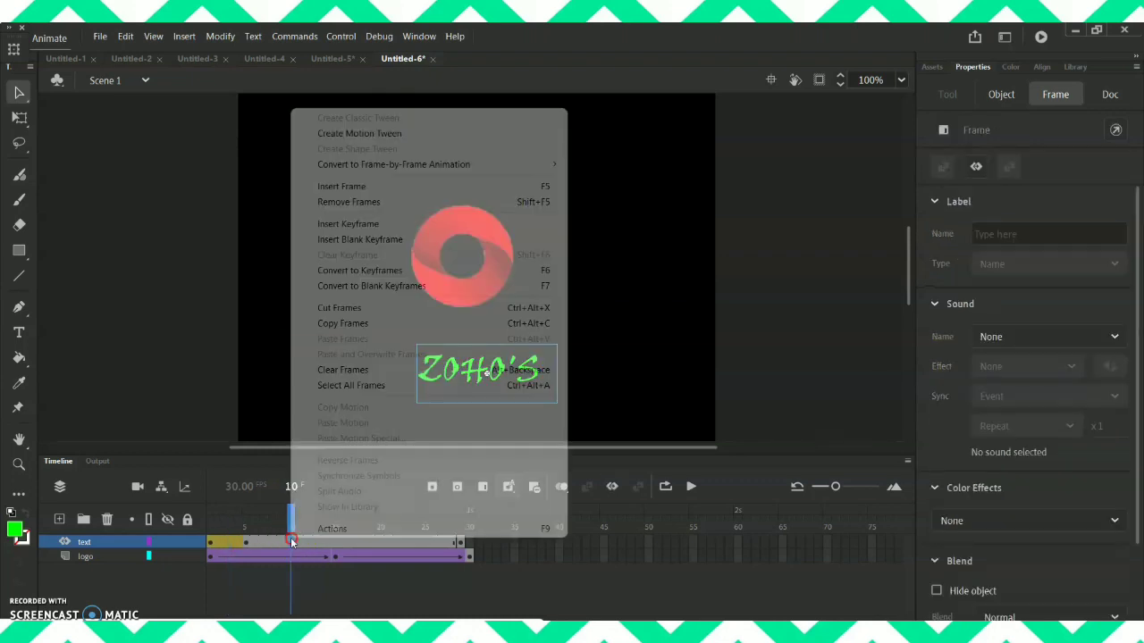
{"action": "left_click", "coordinate": [390, 224]}
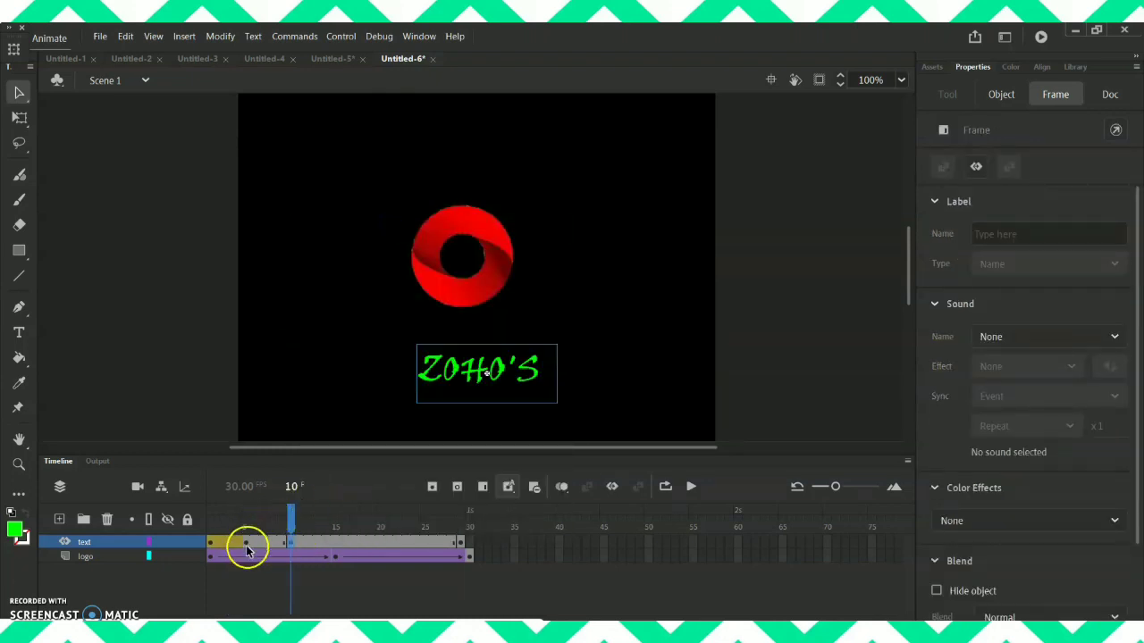
Step: Add a Bevel filter with 149% strength to the ZOHO'S text at frame 10
{"action": "left_click", "coordinate": [527, 375]}
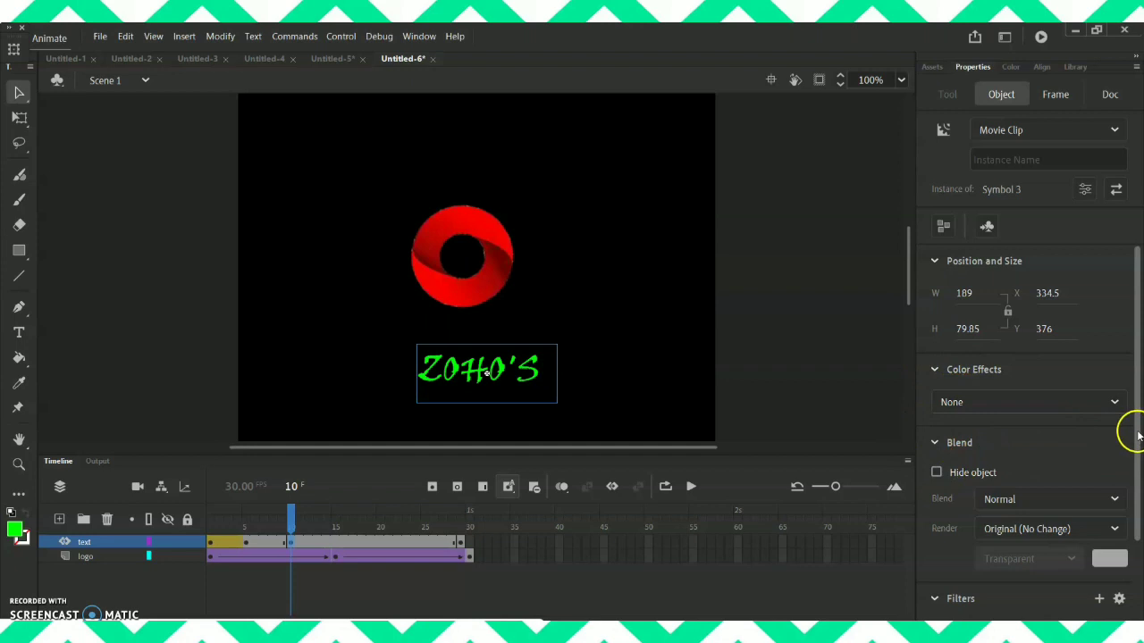
{"action": "scroll", "coordinate": [1124, 487], "scroll_direction": "down", "scroll_amount": 3}
{"action": "left_click", "coordinate": [1098, 486]}
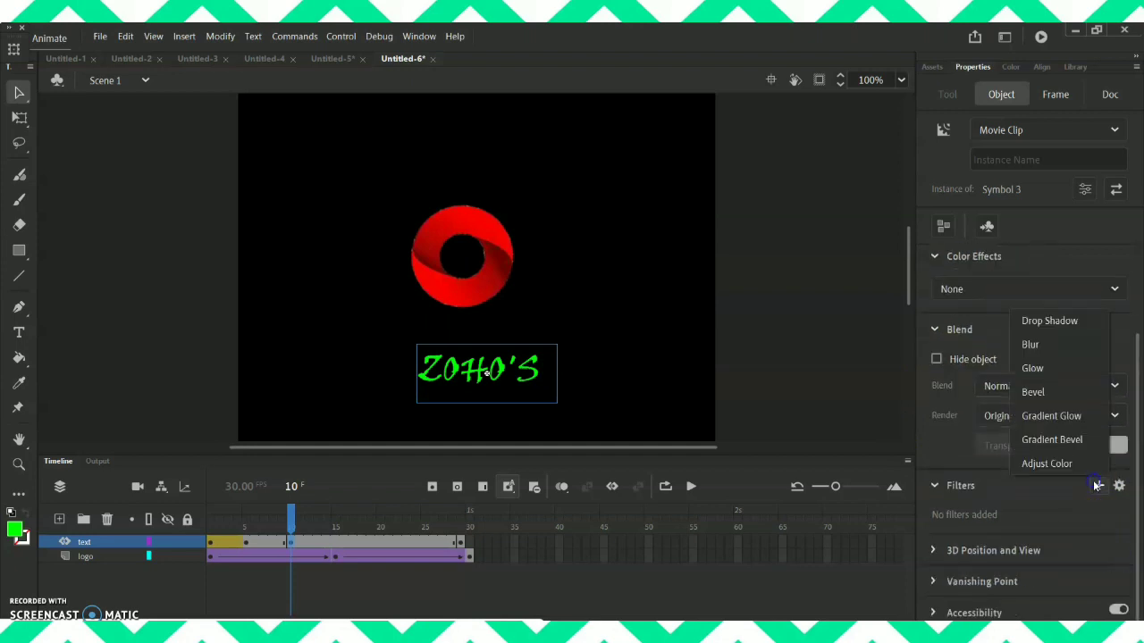
{"action": "left_click", "coordinate": [1036, 391]}
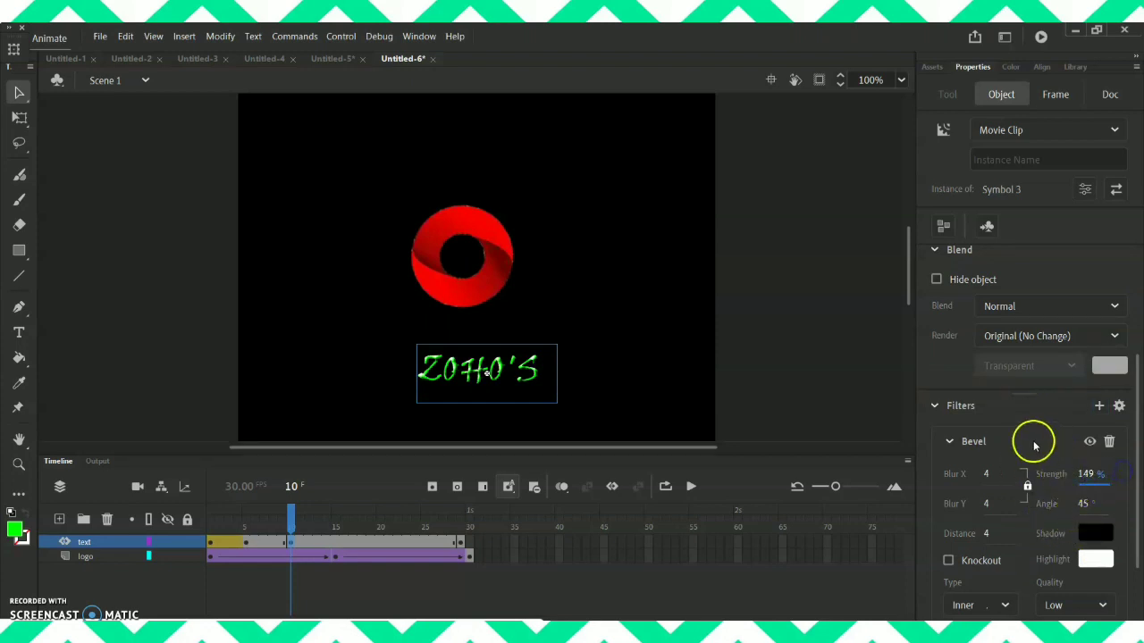
Step: Add a Glow filter with 188% strength to the ZOHO'S text at frame 10
{"action": "left_click", "coordinate": [1100, 407]}
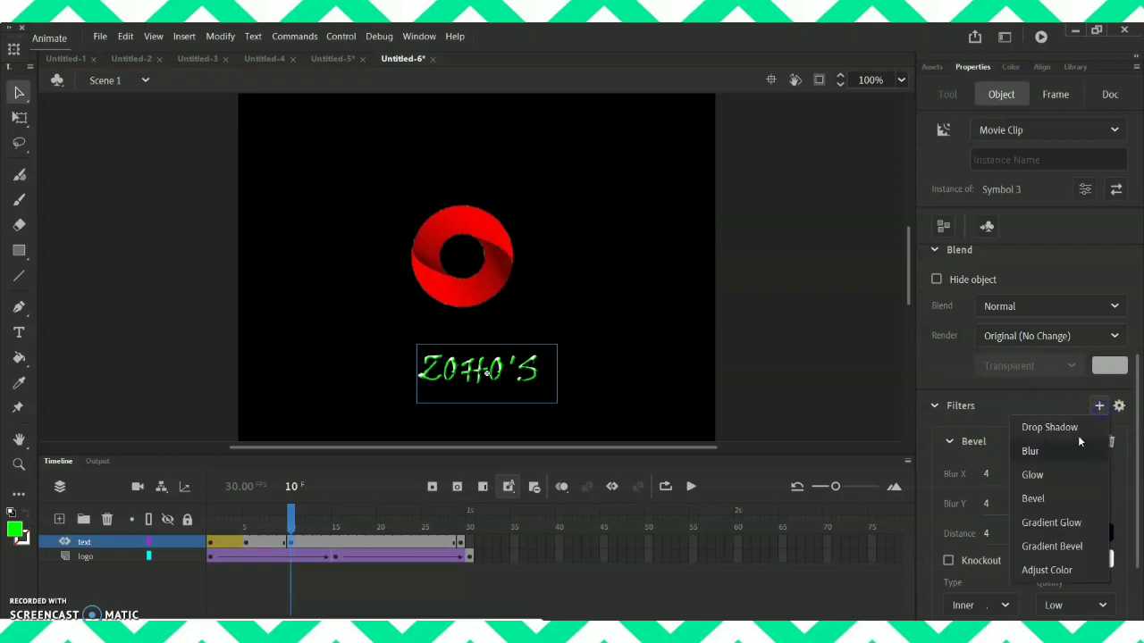
{"action": "left_click", "coordinate": [1046, 515]}
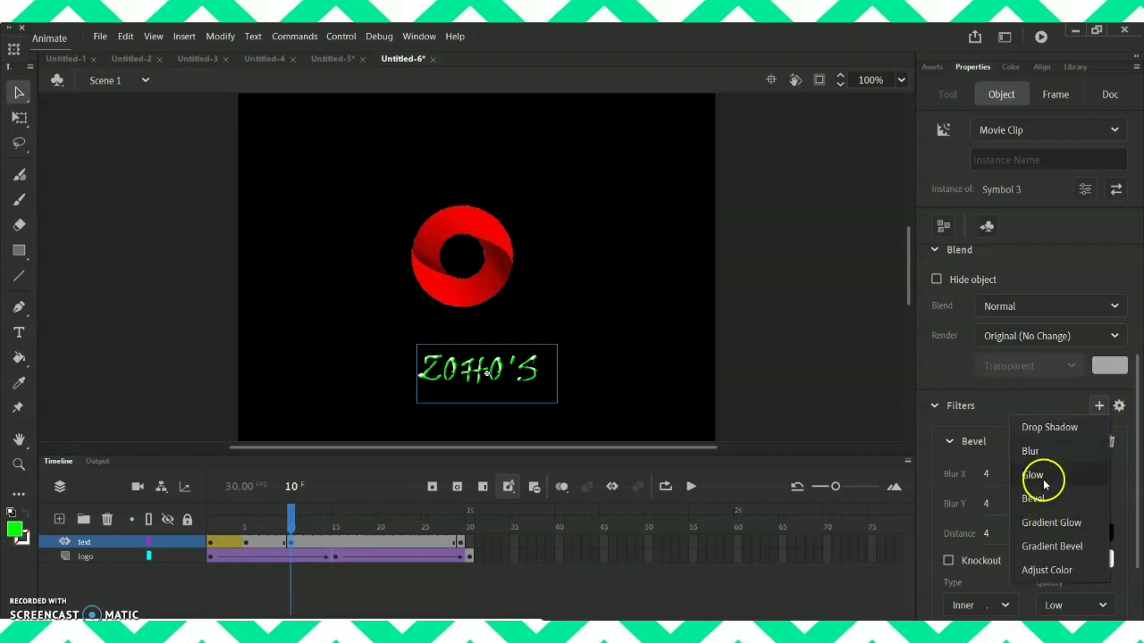
{"action": "left_click", "coordinate": [1038, 476]}
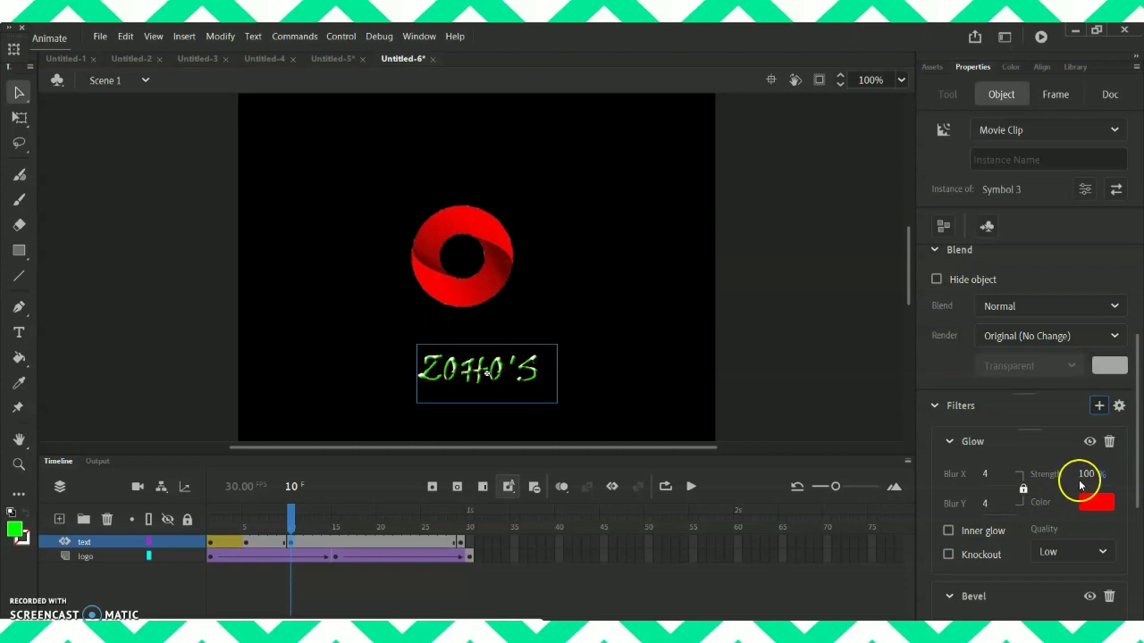
{"action": "left_click", "coordinate": [1083, 474]}
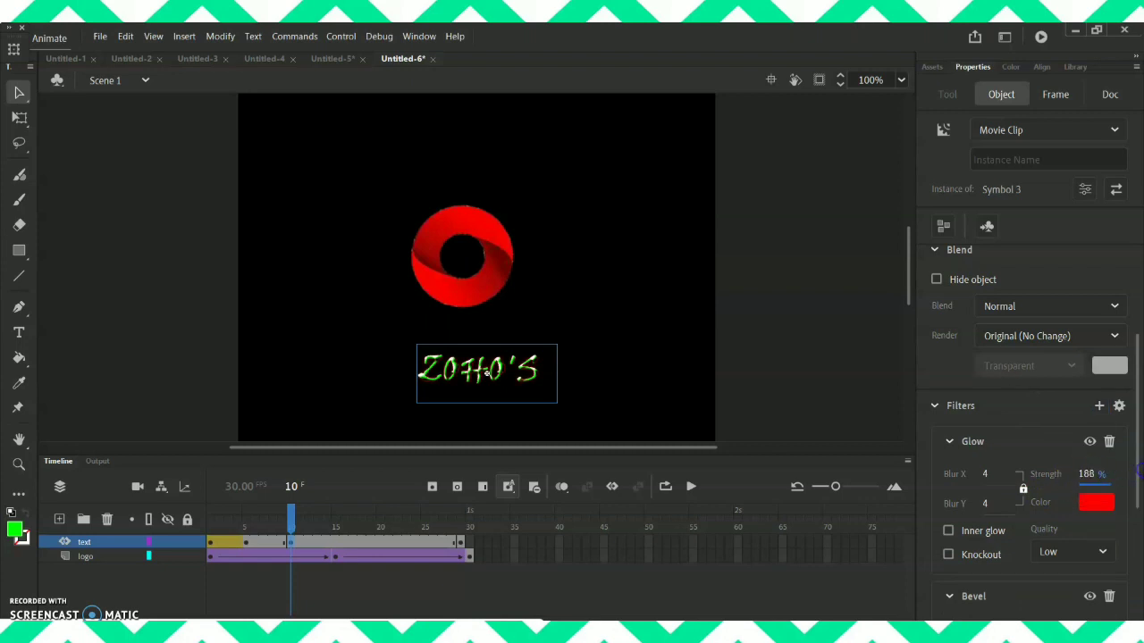
Step: Add a Drop Shadow filter with a white shadow colour to the ZOHO'S text at frame 10
{"action": "left_click", "coordinate": [1100, 406]}
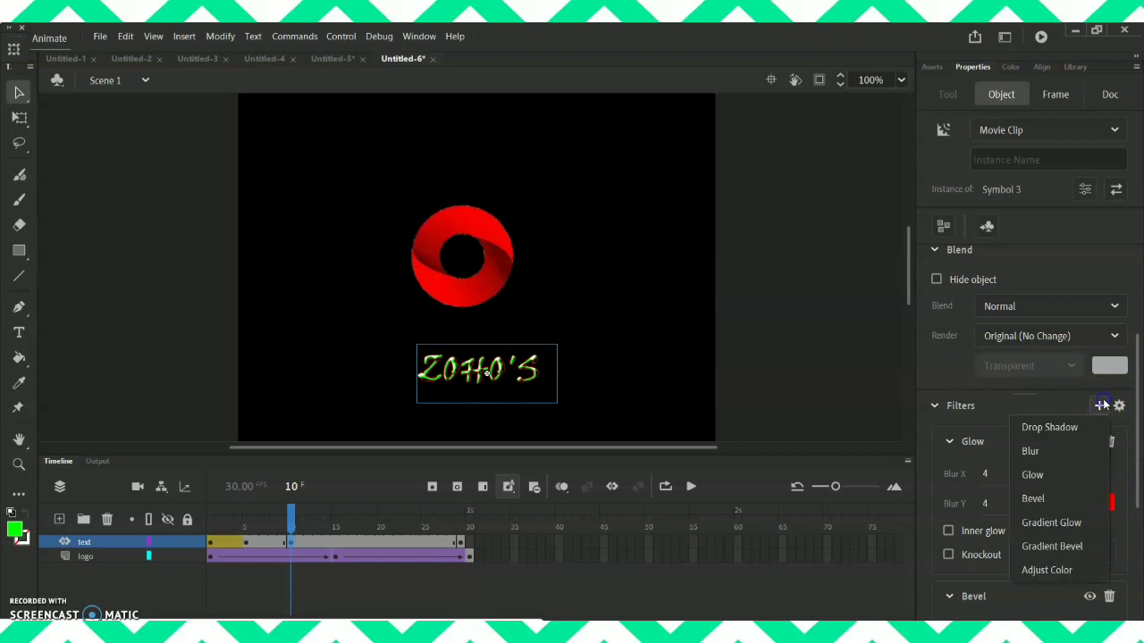
{"action": "left_click", "coordinate": [1052, 430]}
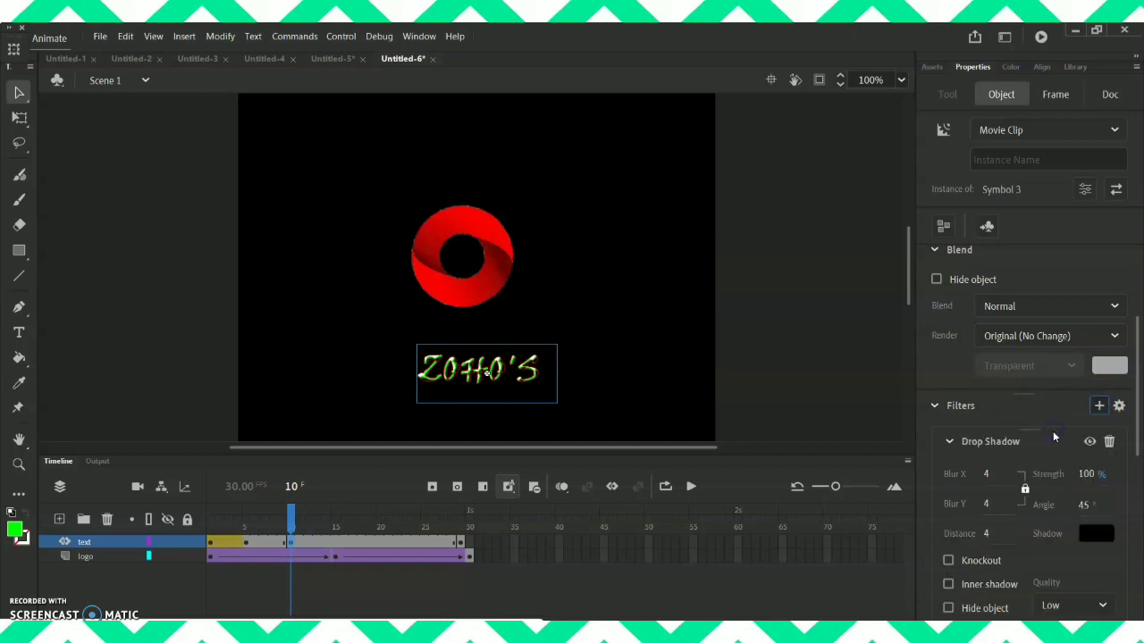
{"action": "left_click", "coordinate": [1086, 533]}
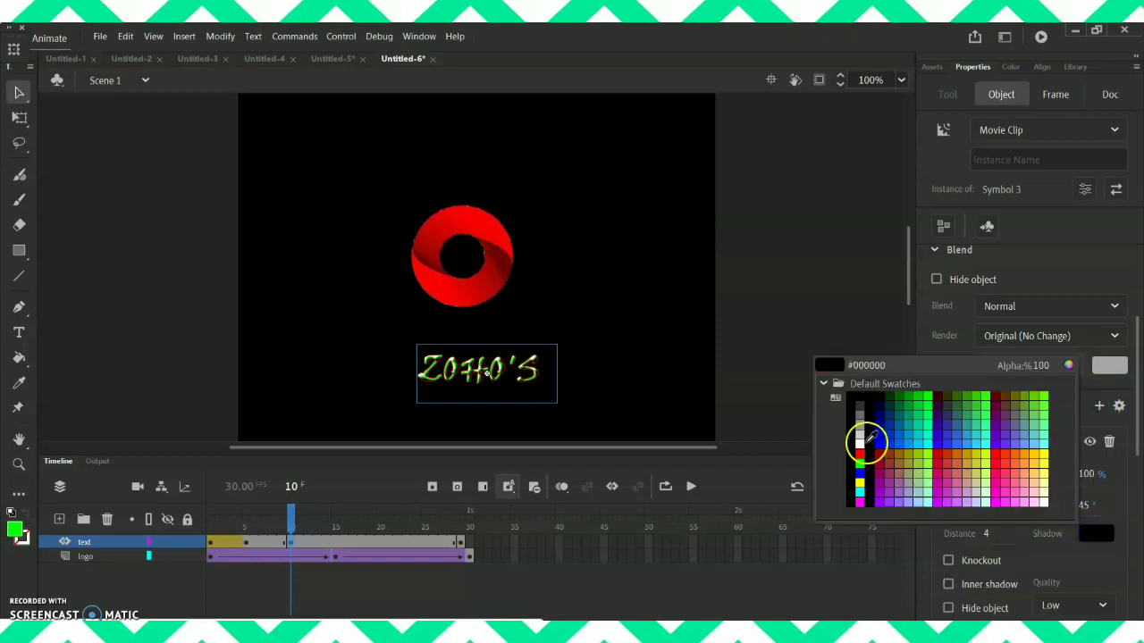
{"action": "left_click", "coordinate": [861, 445]}
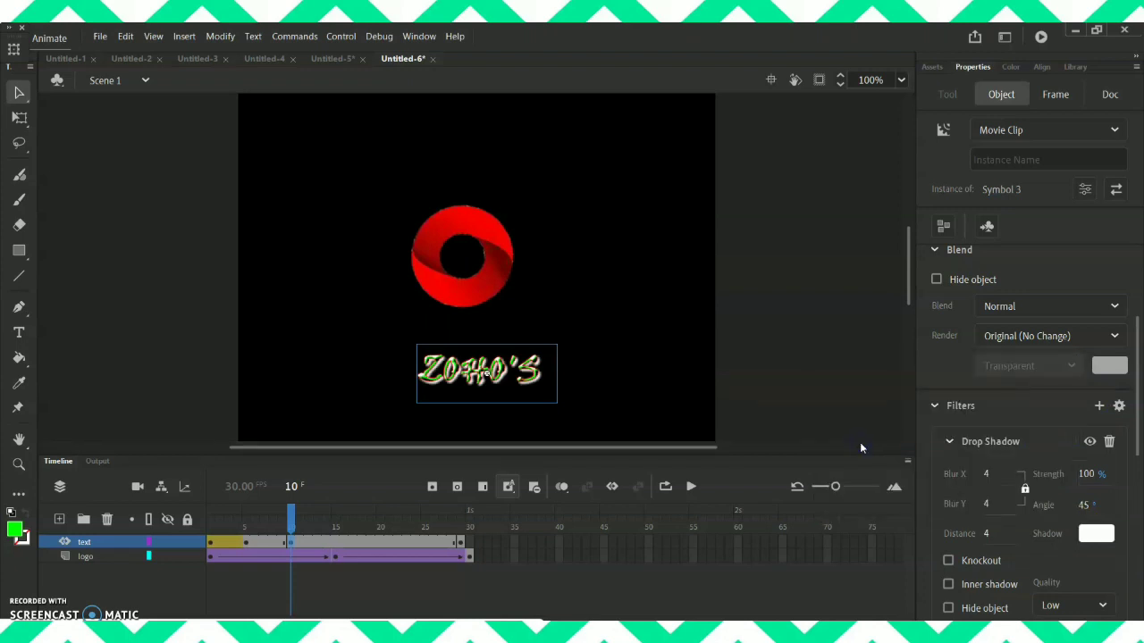
Step: Create a motion tween between frames 5 and 10 of the text layer
{"action": "right_click", "coordinate": [261, 544]}
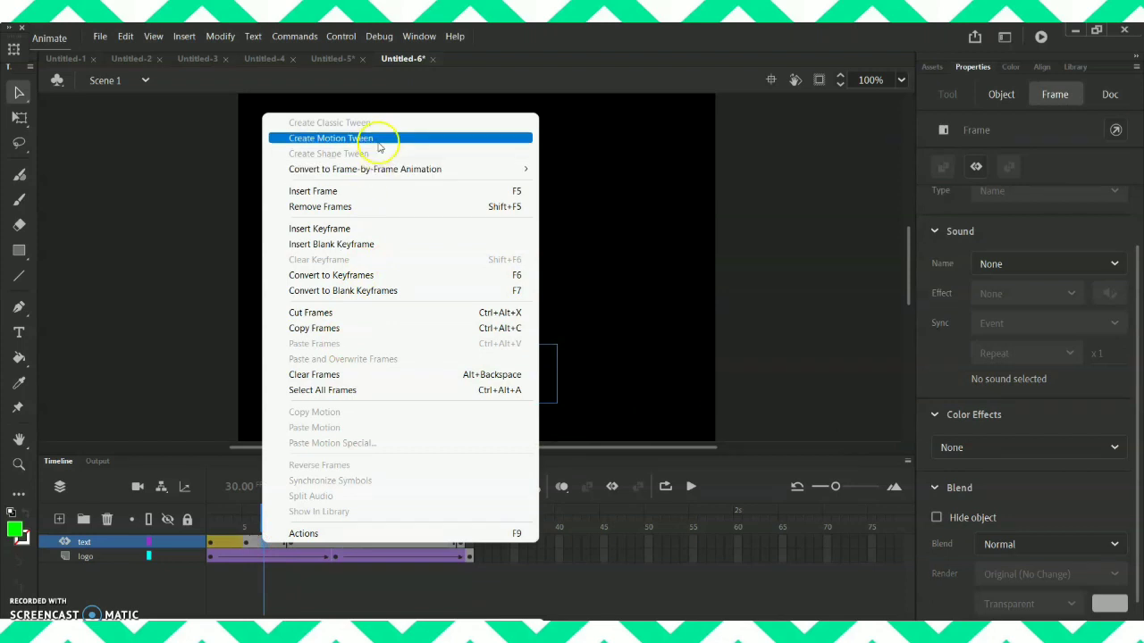
{"action": "left_click", "coordinate": [379, 139]}
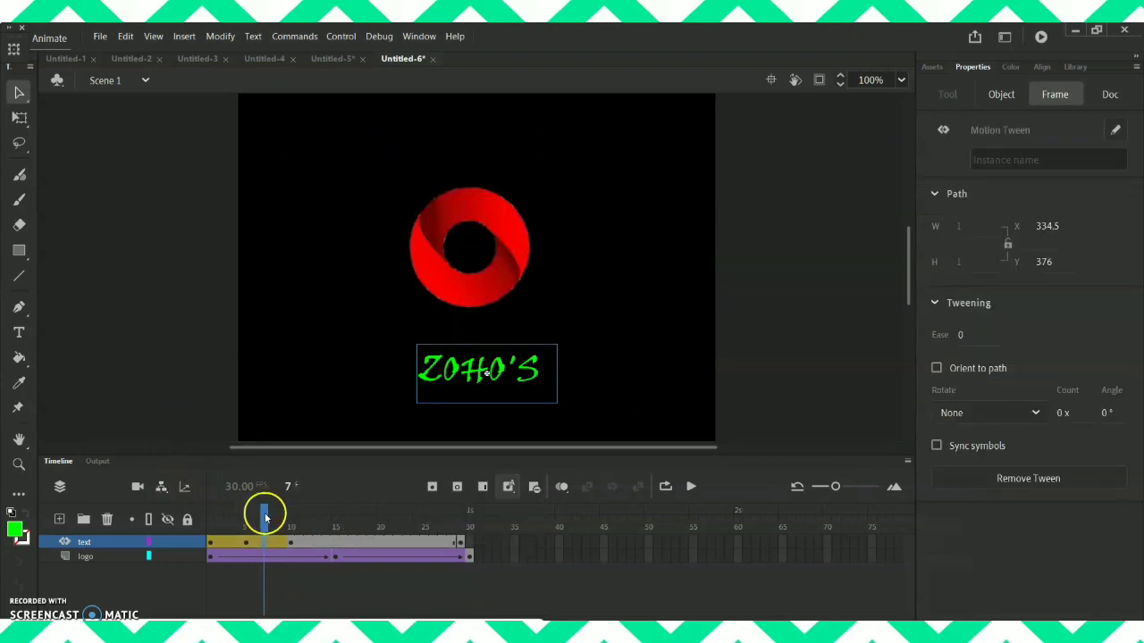
Step: Insert a keyframe at frame 15 of the text layer and enlarge the ZOHO'S text there to about 313 × 132
{"action": "left_click_drag", "start_coordinate": [262, 511], "coordinate": [295, 545]}
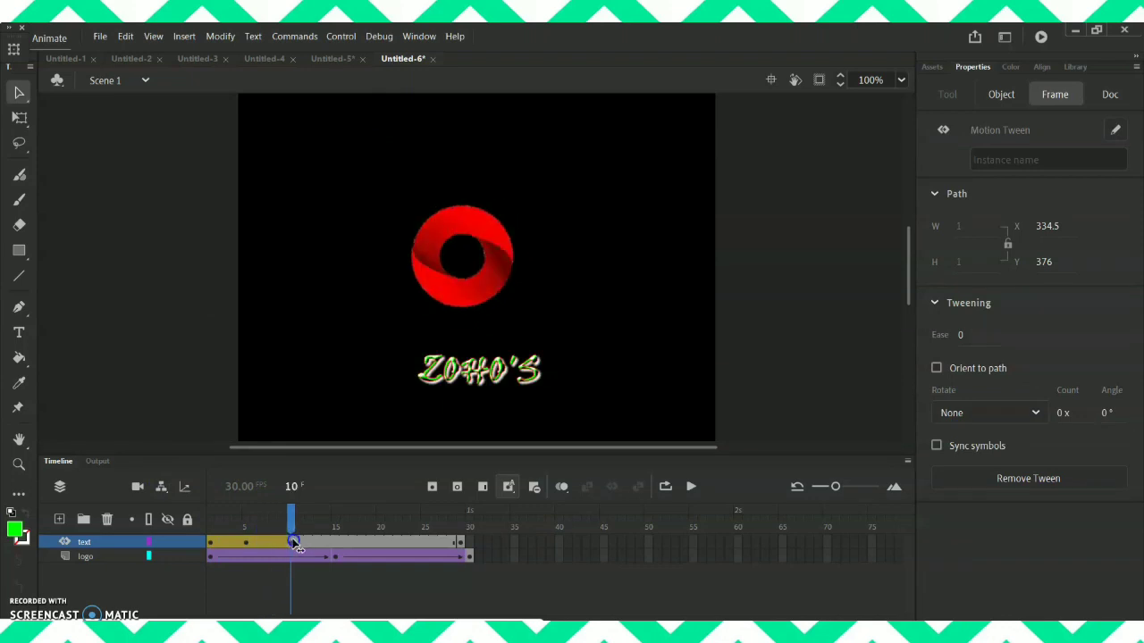
{"action": "left_click", "coordinate": [341, 542]}
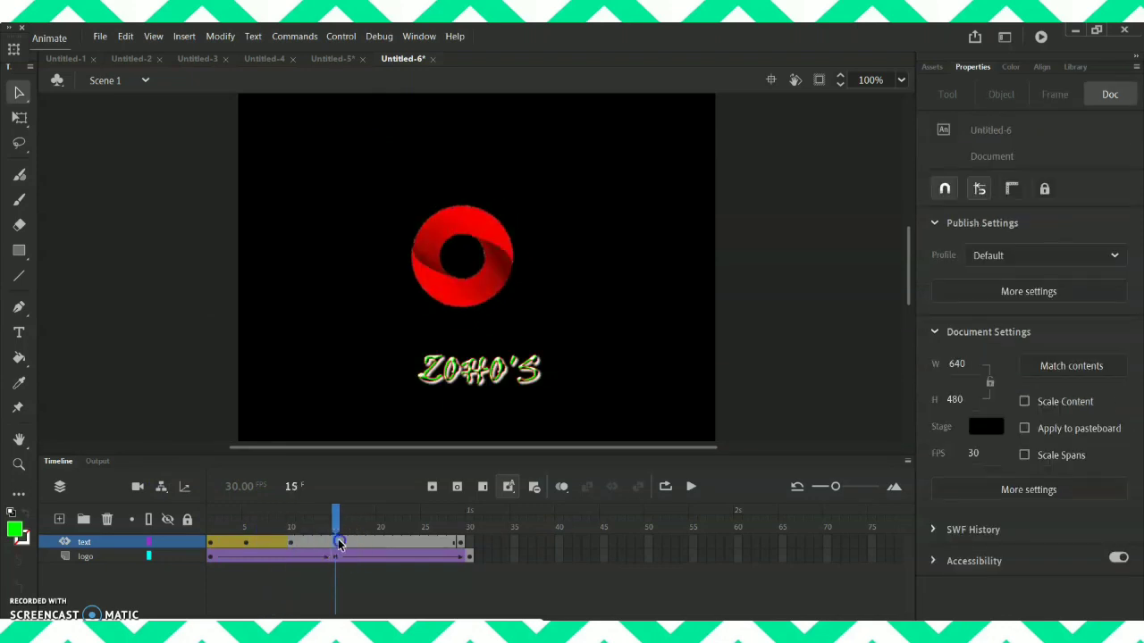
{"action": "right_click", "coordinate": [340, 542]}
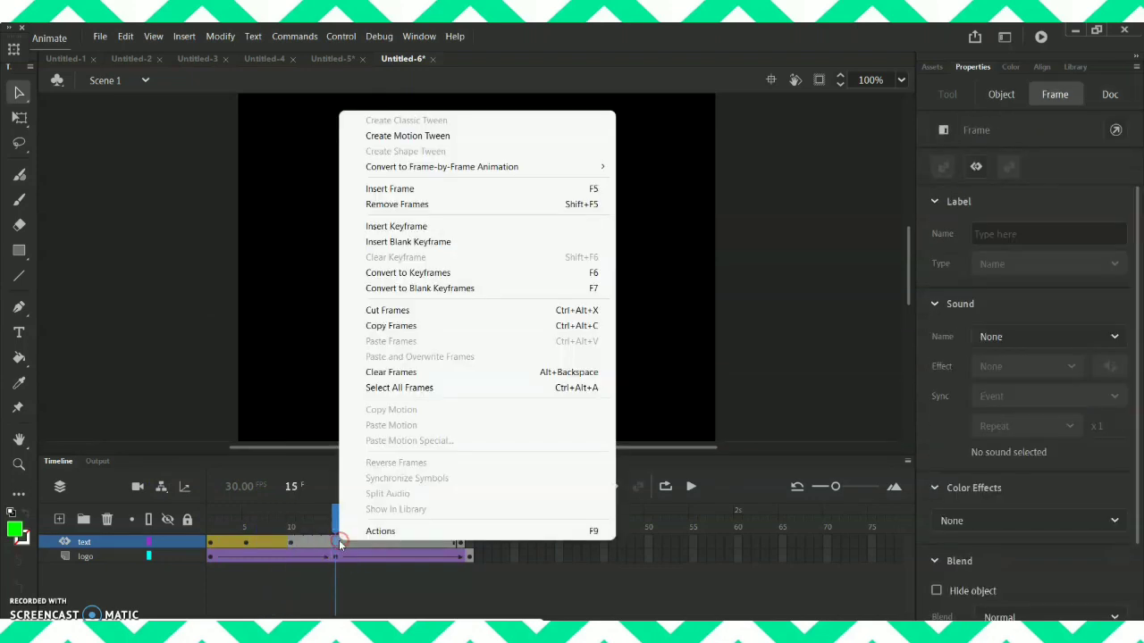
{"action": "left_click", "coordinate": [430, 228]}
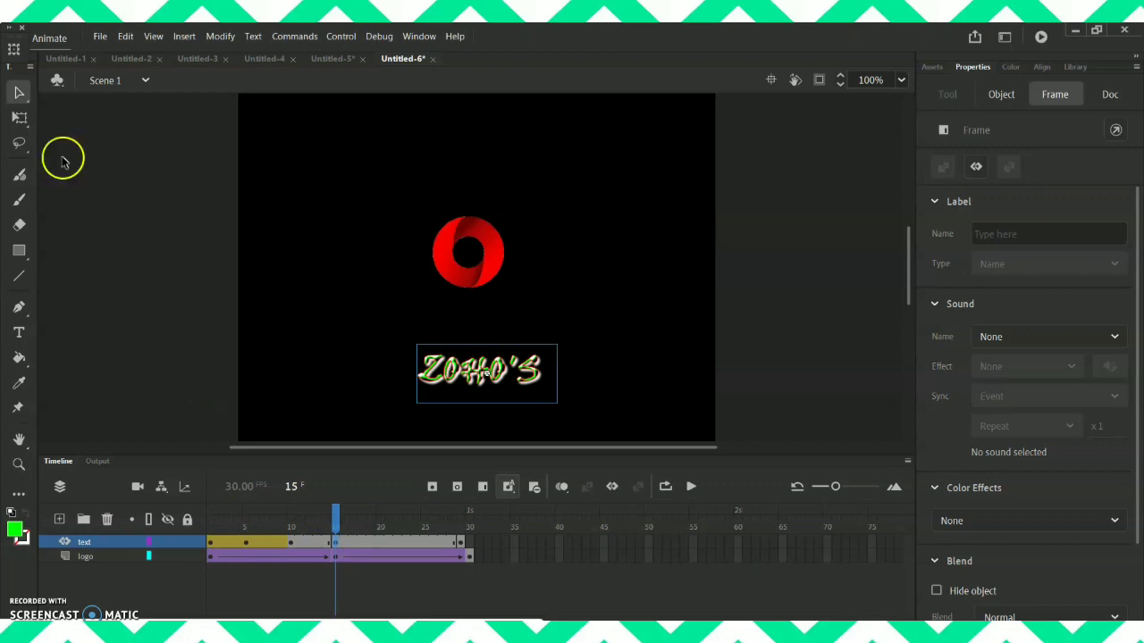
{"action": "left_click", "coordinate": [20, 122]}
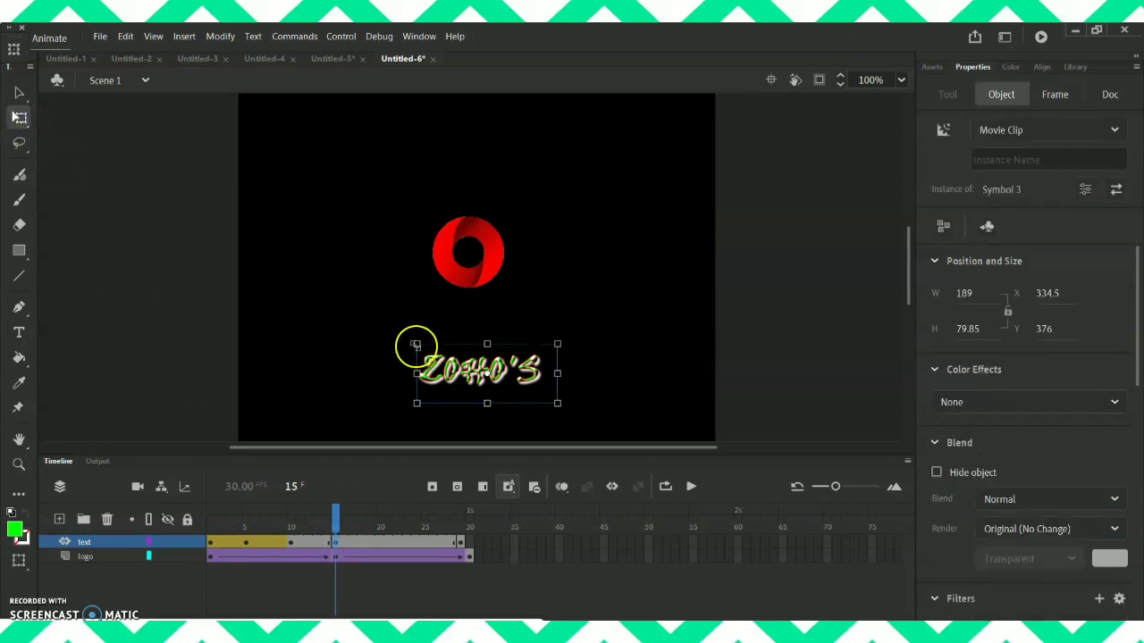
{"action": "left_click_drag", "start_coordinate": [415, 343], "coordinate": [369, 320]}
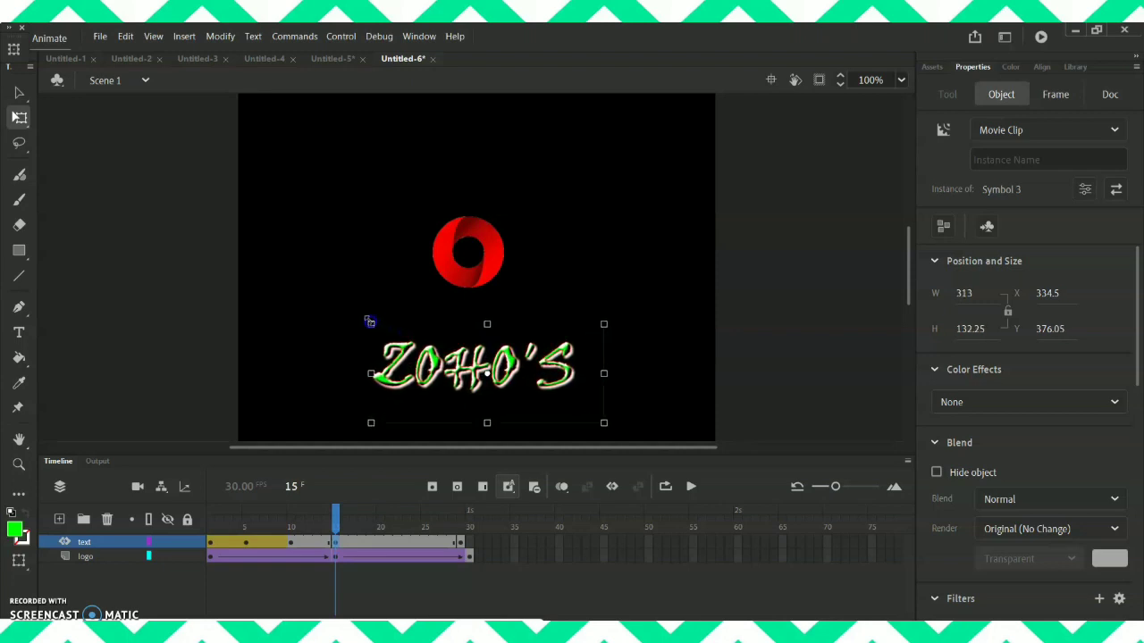
Step: Create a motion tween between frames 10 and 15 of the text layer
{"action": "left_click", "coordinate": [334, 541]}
{"action": "left_click", "coordinate": [299, 542]}
{"action": "right_click", "coordinate": [304, 540]}
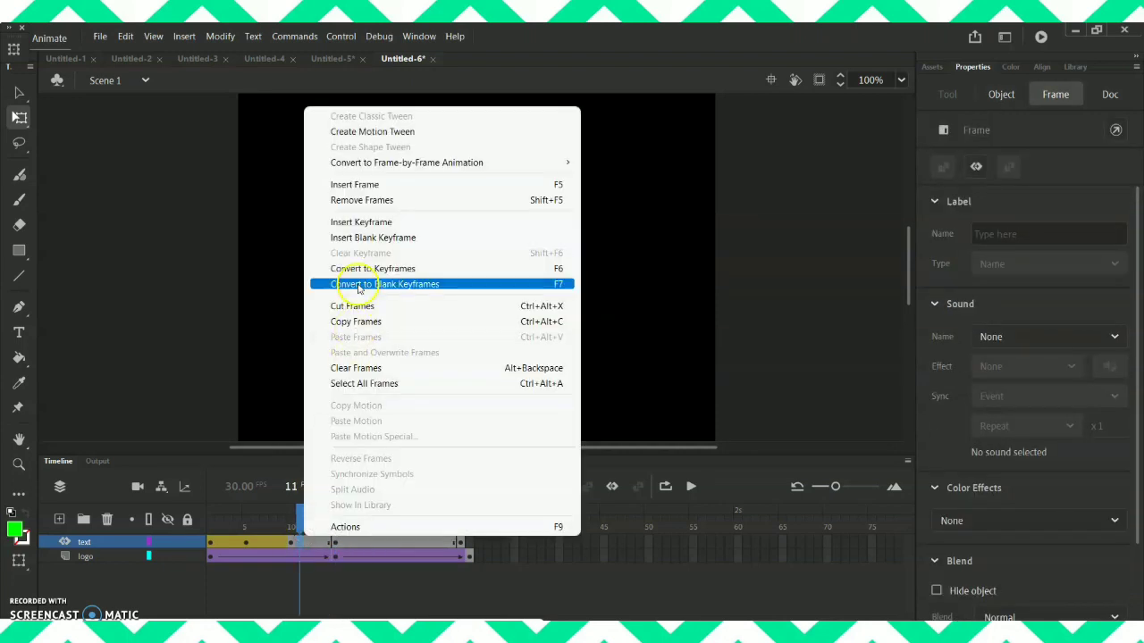
{"action": "left_click", "coordinate": [431, 134]}
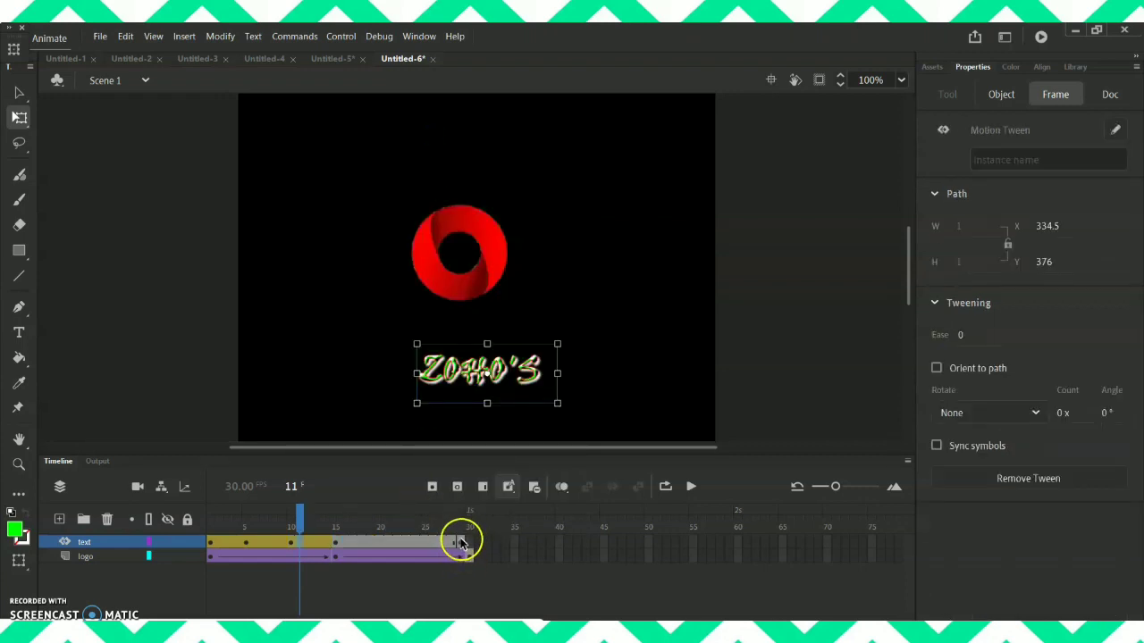
Step: Shift the text layer's last keyframe from frame 29 to frame 30
{"action": "mouse_move", "coordinate": [461, 542]}
{"action": "left_mouse_down"}
{"action": "mouse_move", "coordinate": [210, 546]}
{"action": "mouse_move", "coordinate": [458, 544]}
{"action": "left_mouse_up"}
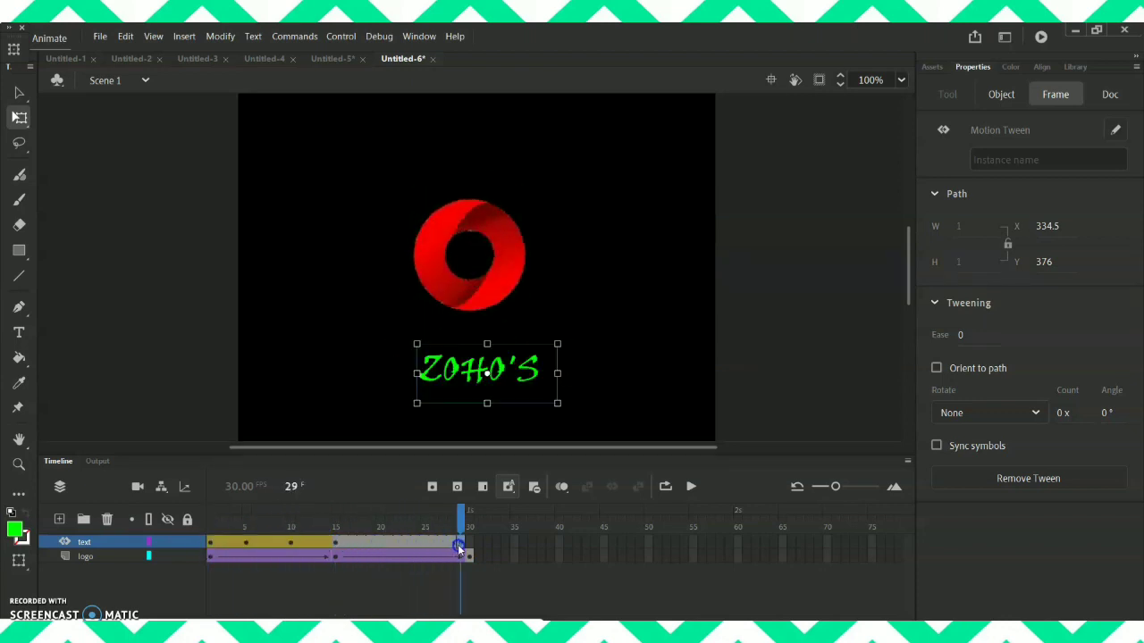
{"action": "left_click", "coordinate": [458, 544]}
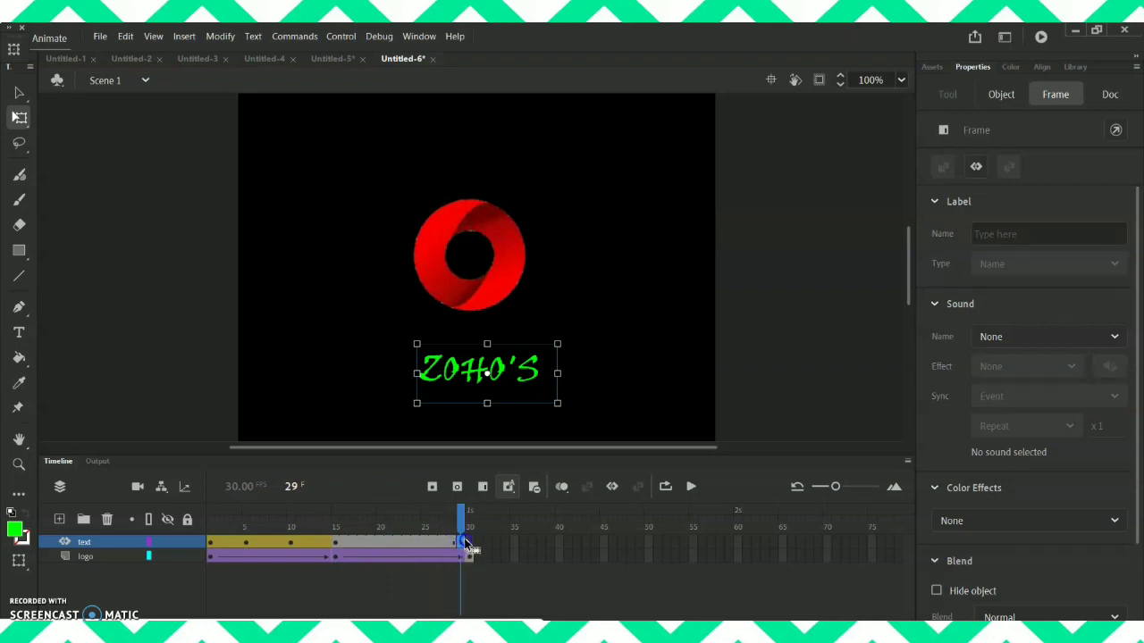
{"action": "left_click", "coordinate": [471, 546]}
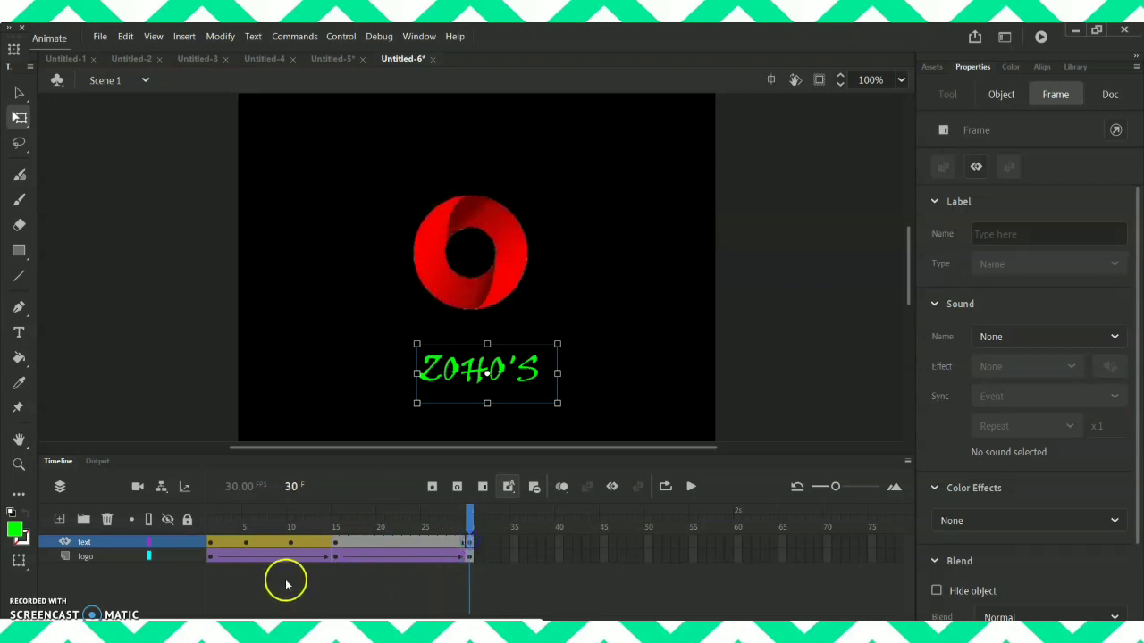
Step: Apply an Alpha color effect of 19% to the logo at frame 1
{"action": "left_click", "coordinate": [212, 558]}
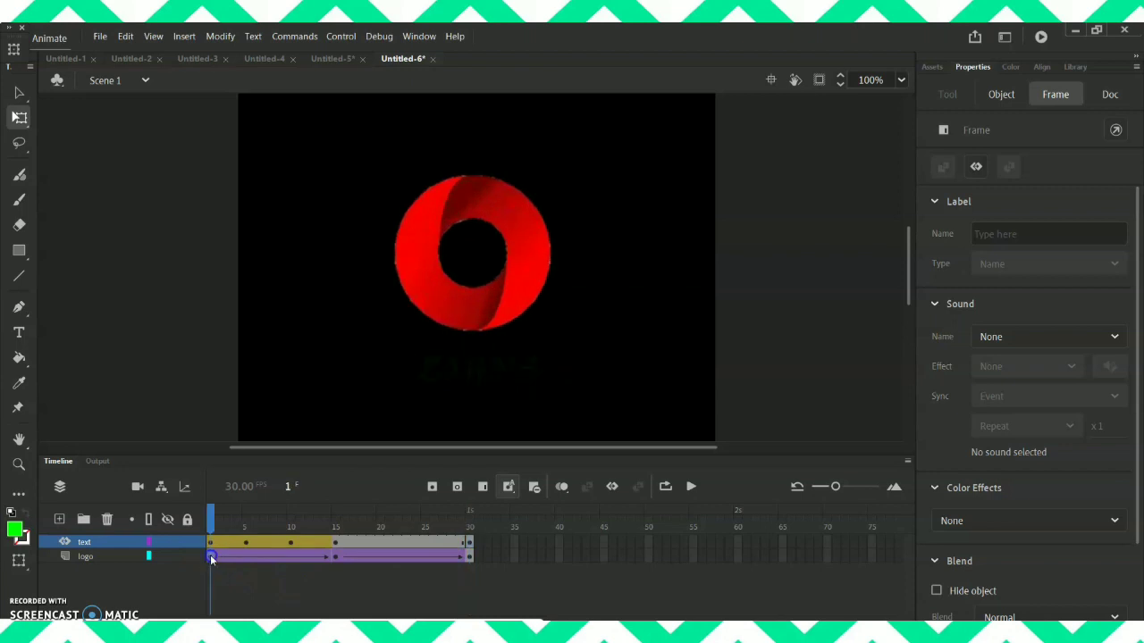
{"action": "left_click", "coordinate": [511, 299]}
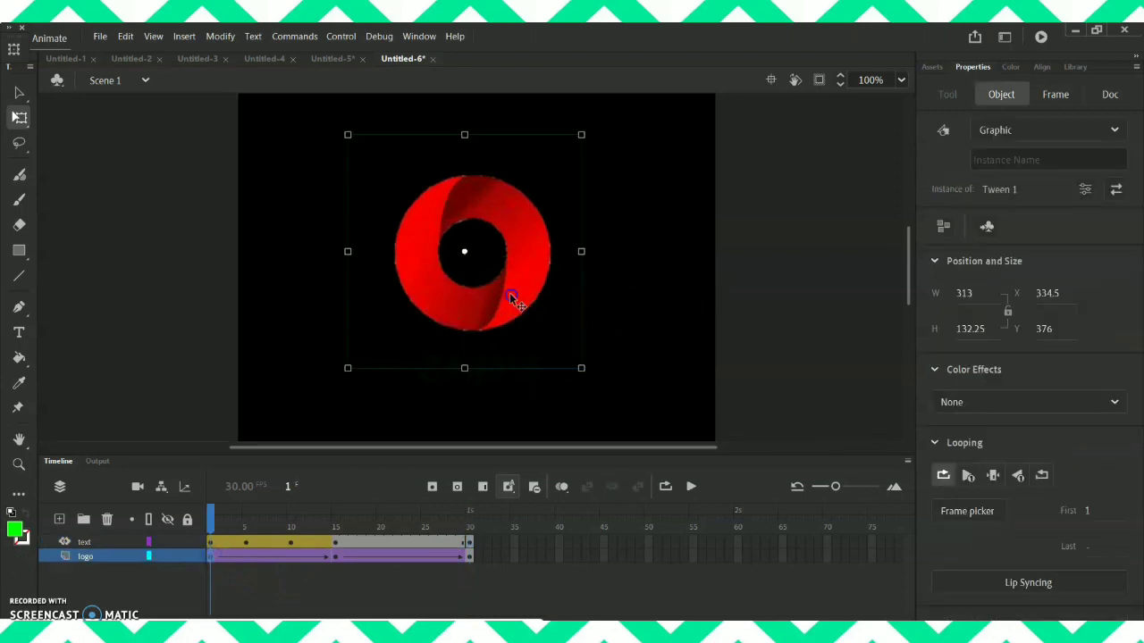
{"action": "left_click", "coordinate": [1042, 405]}
{"action": "left_click", "coordinate": [955, 522]}
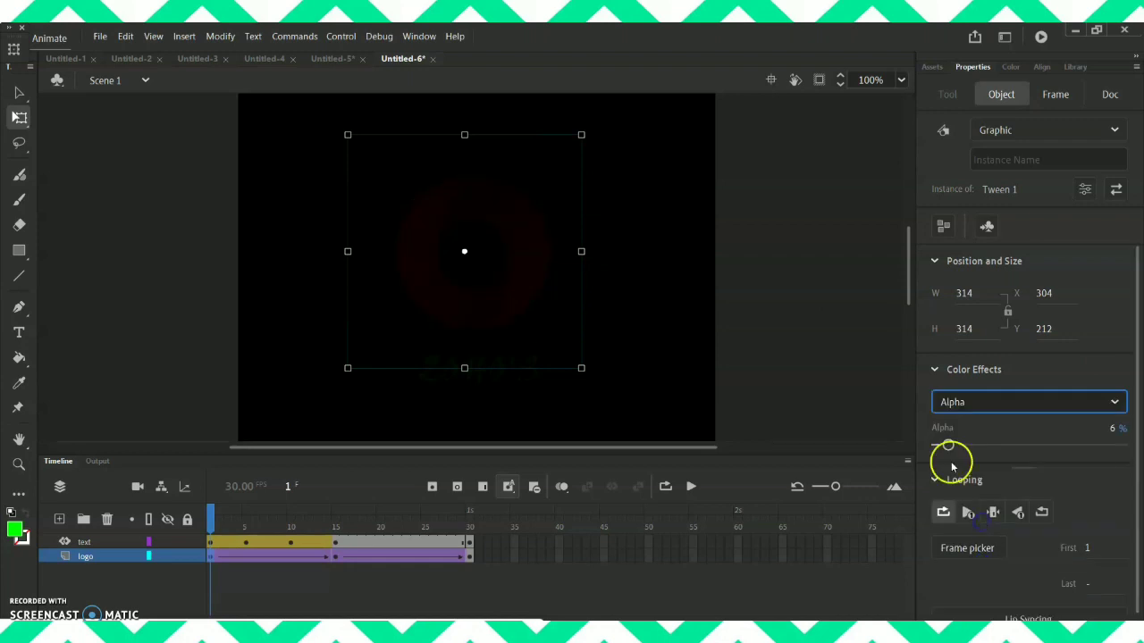
{"action": "left_click_drag", "start_coordinate": [947, 444], "coordinate": [950, 445]}
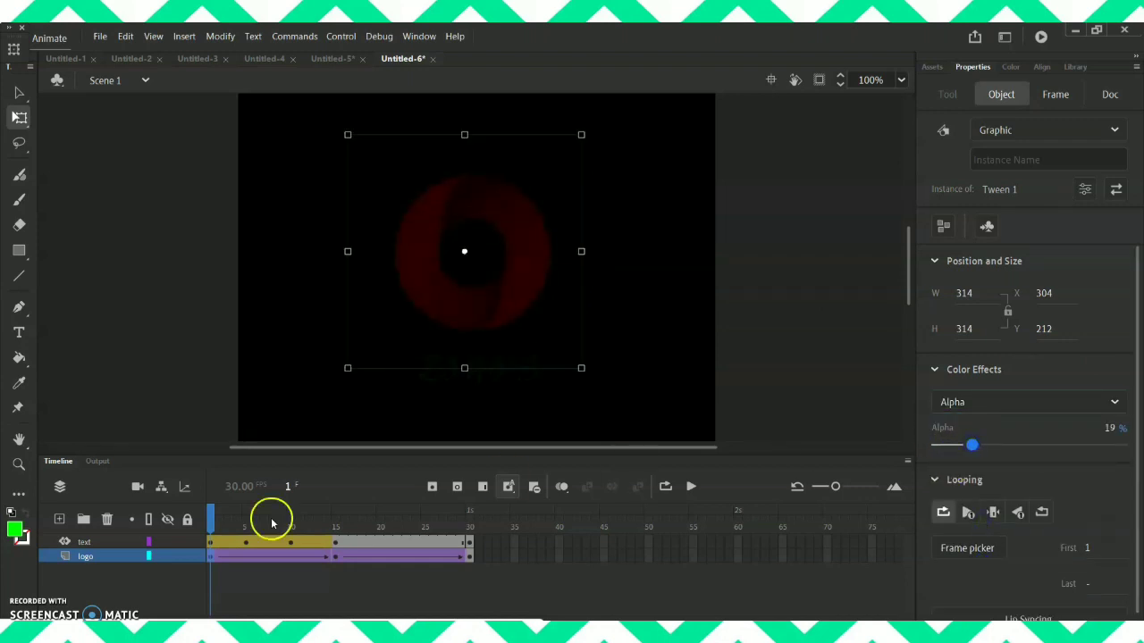
Step: Play the animation to check the fading logo together with the text effects
{"action": "key", "text": "Return"}
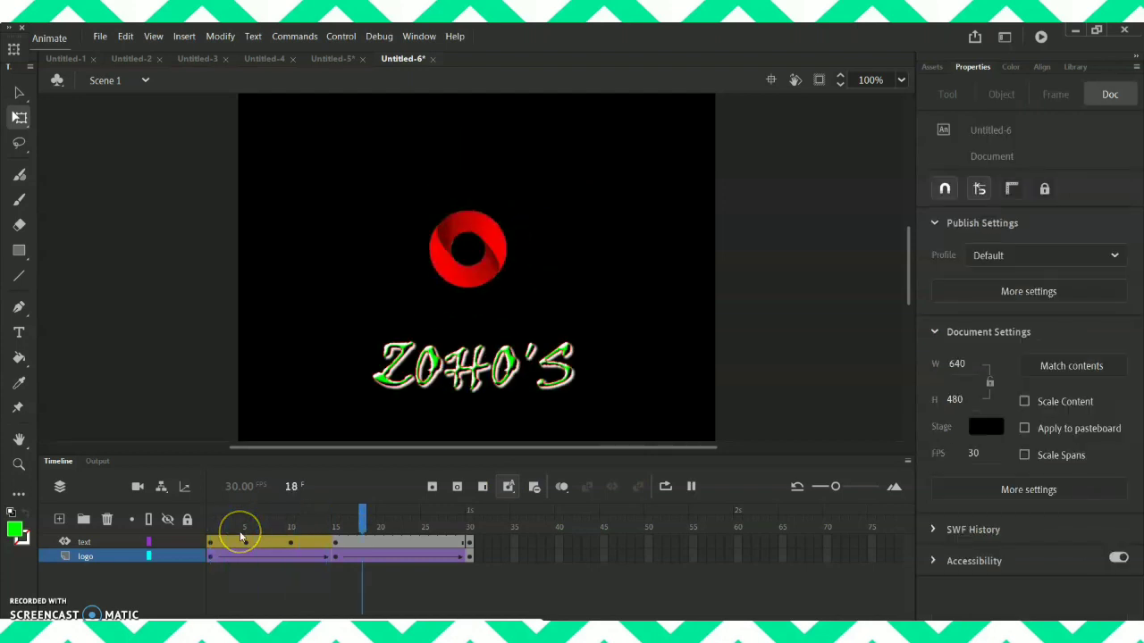
{"action": "key", "text": "Return"}
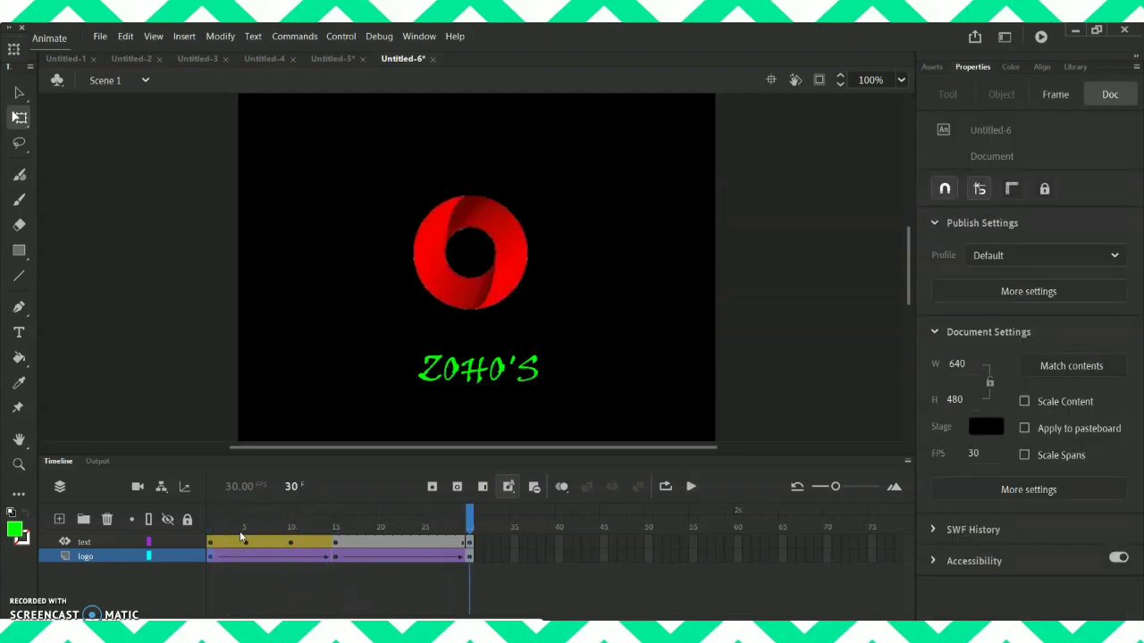
{"action": "key", "text": "Return"}
Step: Add a new layer above the text layer and name it Making
{"action": "left_click", "coordinate": [59, 519]}
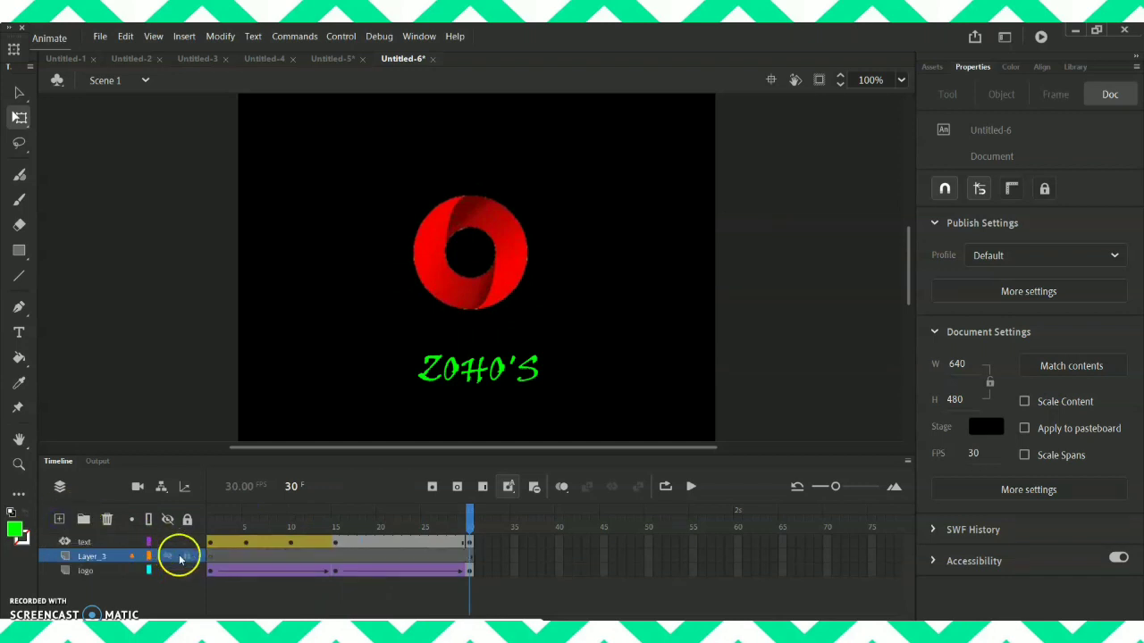
{"action": "left_click_drag", "start_coordinate": [97, 556], "coordinate": [96, 542]}
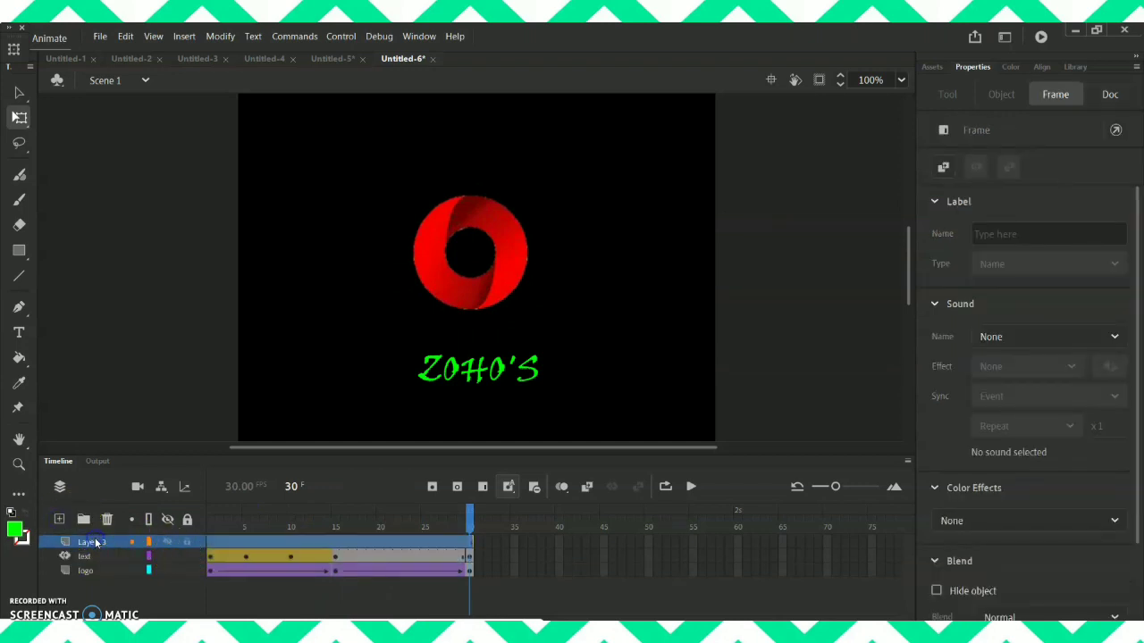
{"action": "double_click", "coordinate": [89, 542]}
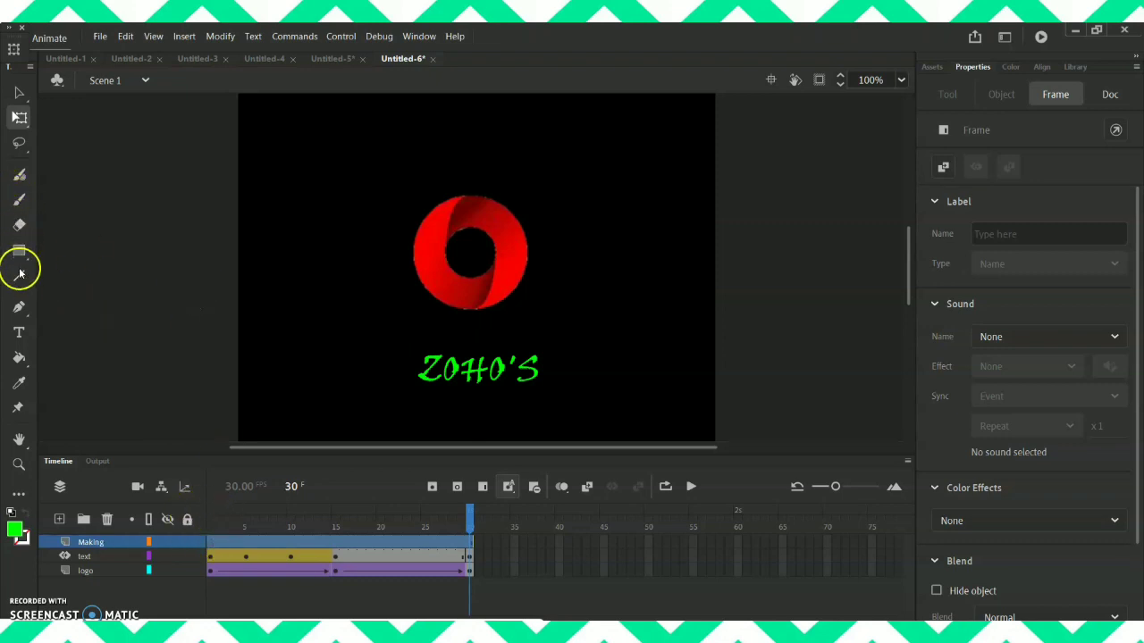
Step: Add the green text "Brand Name" in Viner Hand ITC 47 pt in a box about 318 wide, placed just above the logo
{"action": "left_click", "coordinate": [18, 332]}
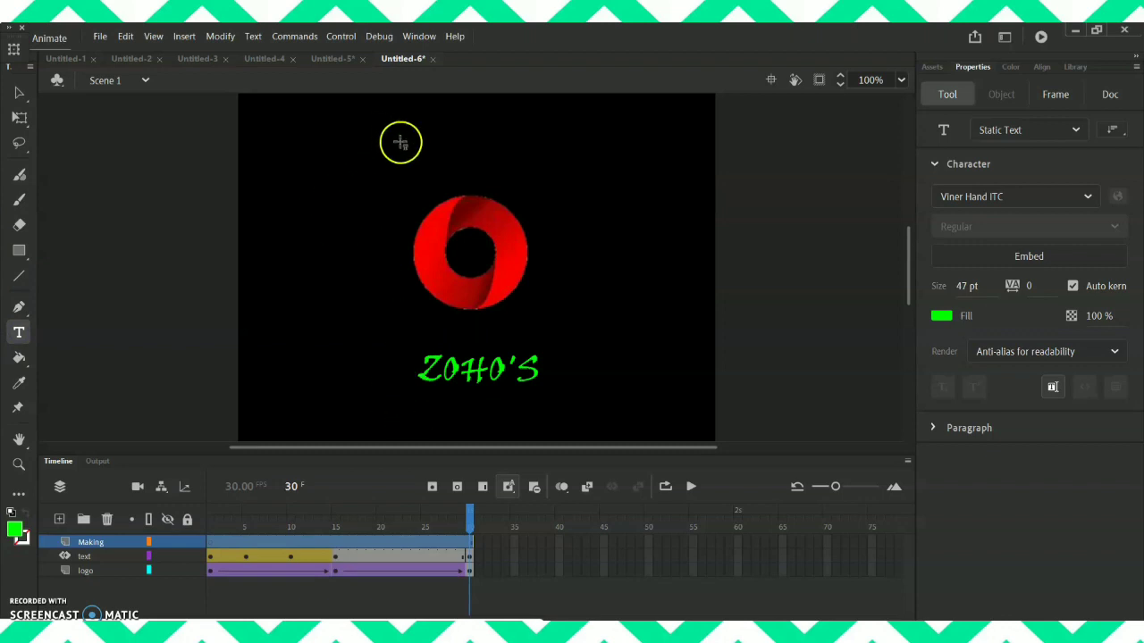
{"action": "left_click_drag", "start_coordinate": [421, 141], "coordinate": [516, 159]}
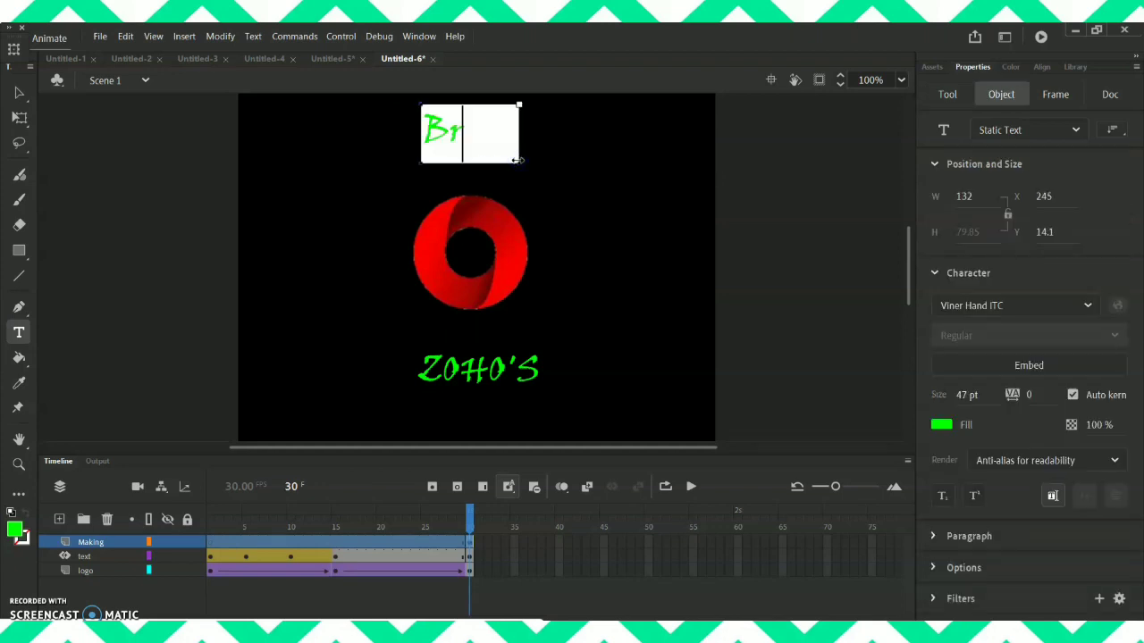
{"action": "type", "text": "Brand"}
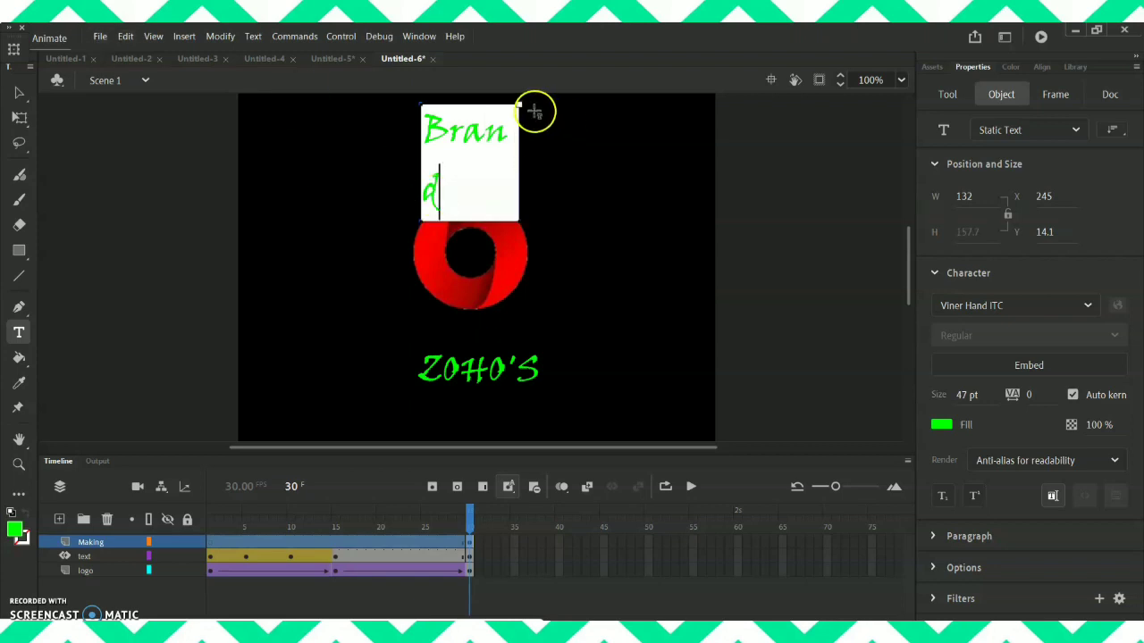
{"action": "left_click_drag", "start_coordinate": [561, 105], "coordinate": [580, 108]}
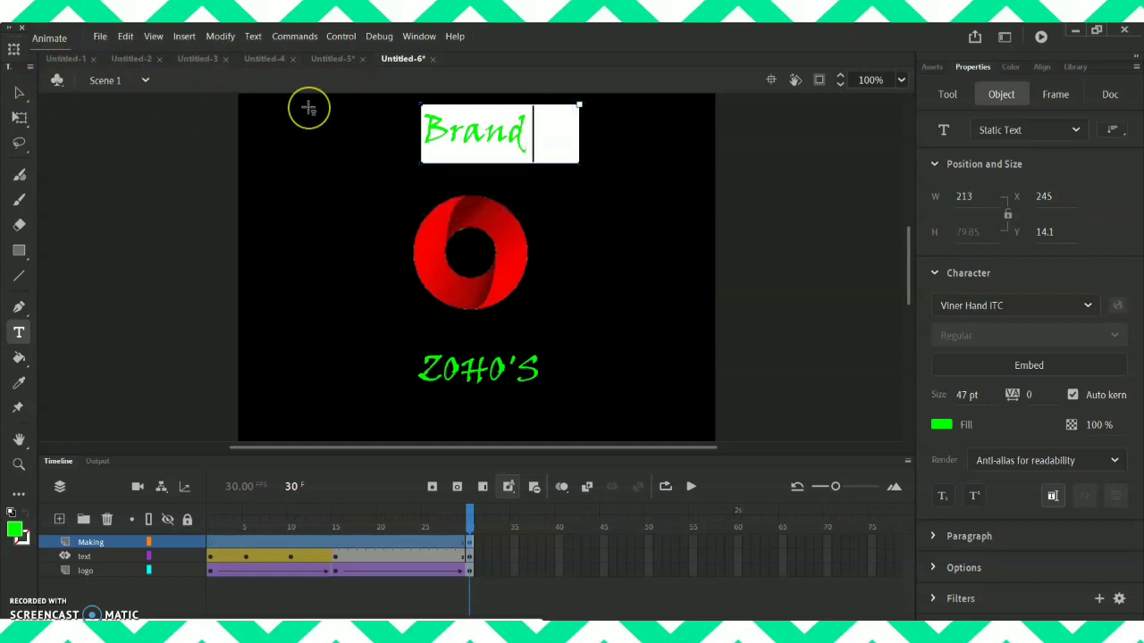
{"action": "type", "text": "Name"}
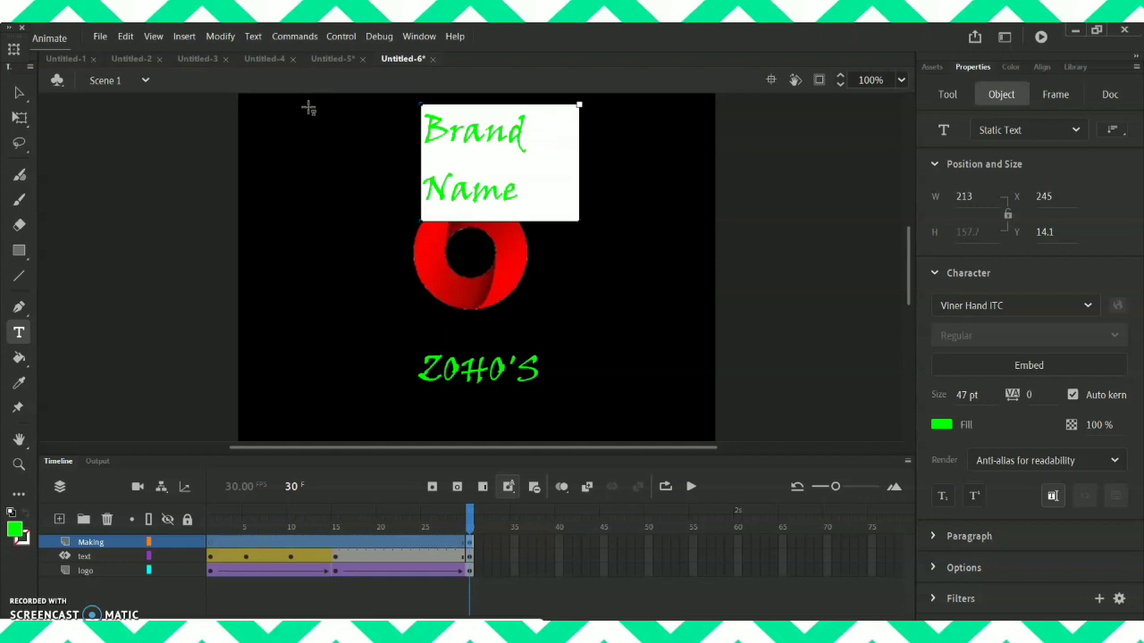
{"action": "left_click", "coordinate": [579, 106]}
{"action": "left_click_drag", "start_coordinate": [655, 107], "coordinate": [658, 107]}
{"action": "left_click", "coordinate": [26, 99]}
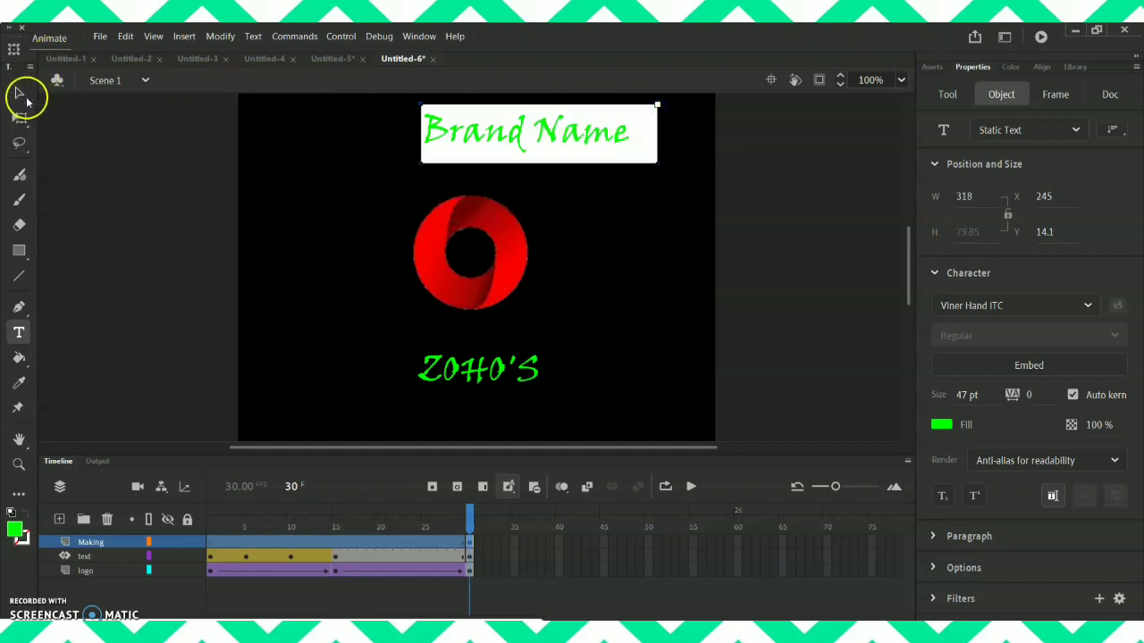
{"action": "left_click_drag", "start_coordinate": [485, 138], "coordinate": [454, 165]}
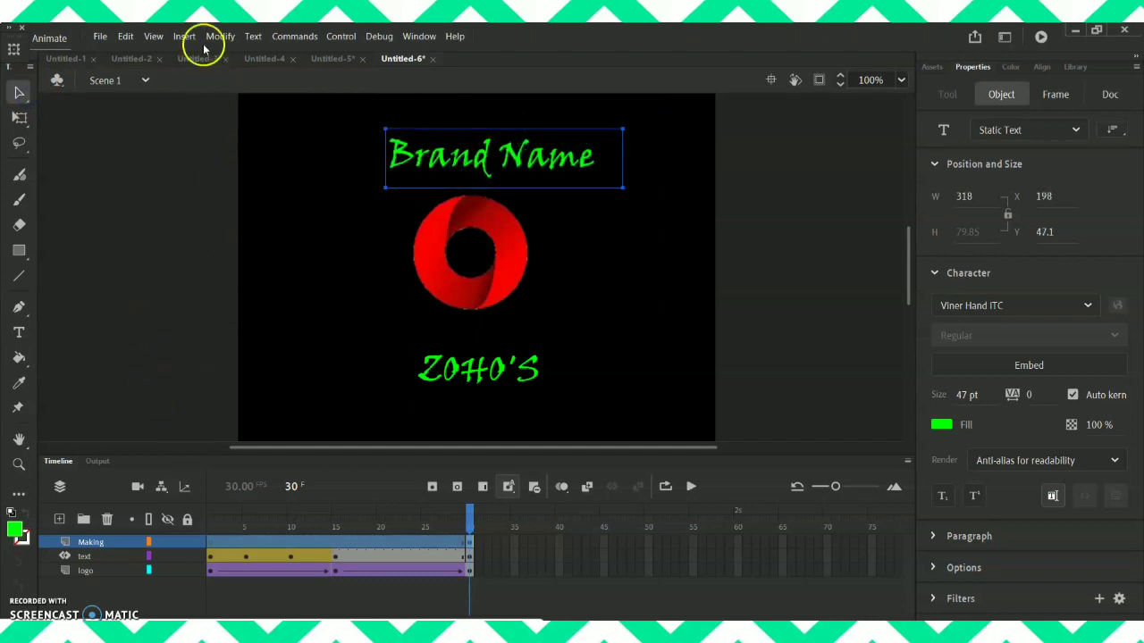
{"action": "left_click", "coordinate": [230, 42]}
{"action": "left_click", "coordinate": [262, 73]}
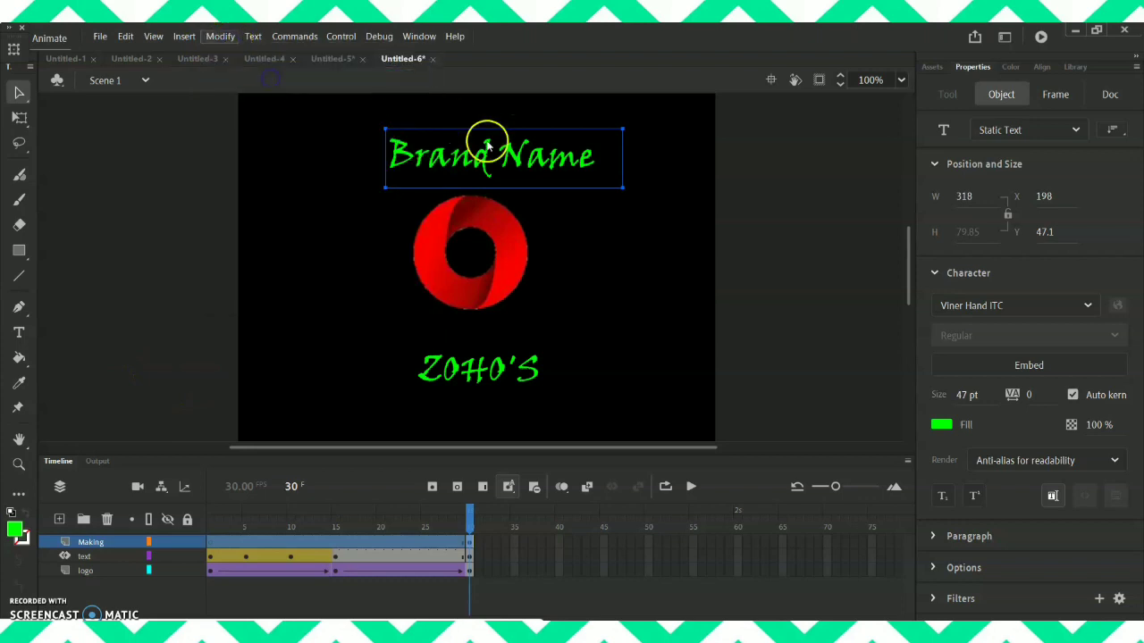
{"action": "left_click", "coordinate": [682, 109]}
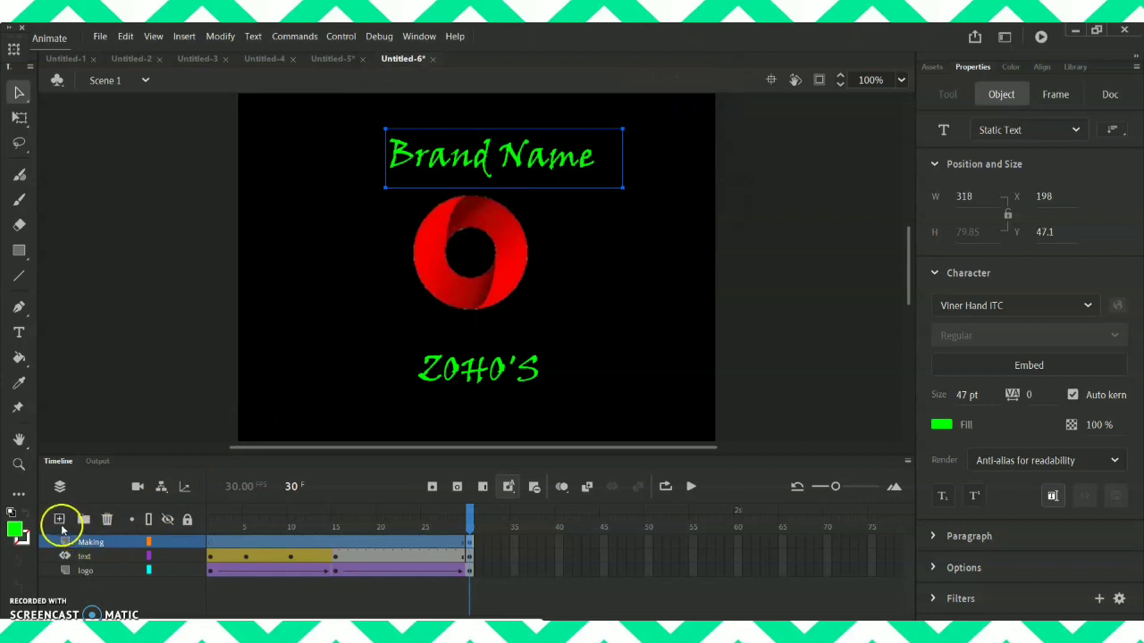
Step: Add another layer at the top of the layer stack and name it m2
{"action": "left_click", "coordinate": [60, 520]}
{"action": "left_click", "coordinate": [215, 543]}
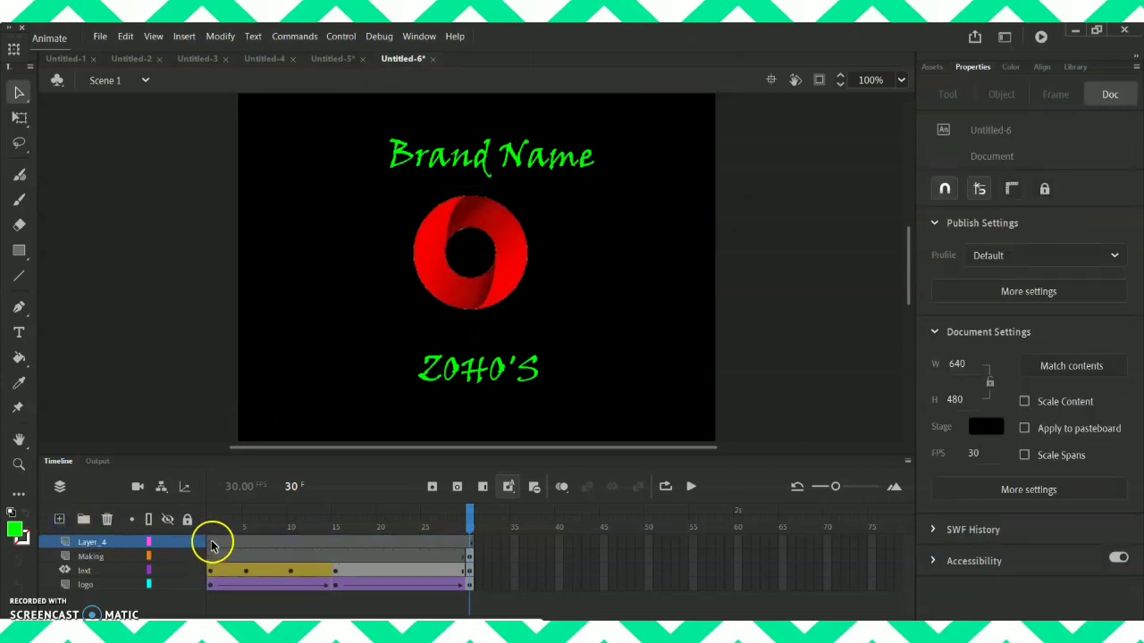
{"action": "double_click", "coordinate": [96, 541]}
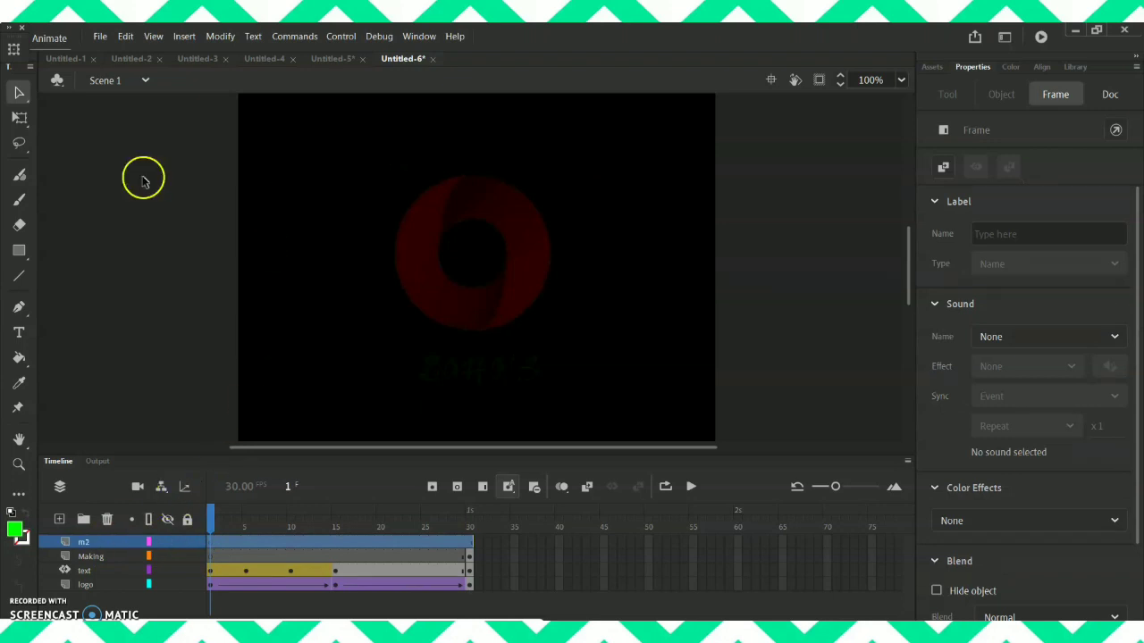
Step: Paste a copy of the Brand Name text into frame 1 of the Making layer and go to frame 30 of m2
{"action": "left_click", "coordinate": [209, 545]}
{"action": "left_click", "coordinate": [210, 557]}
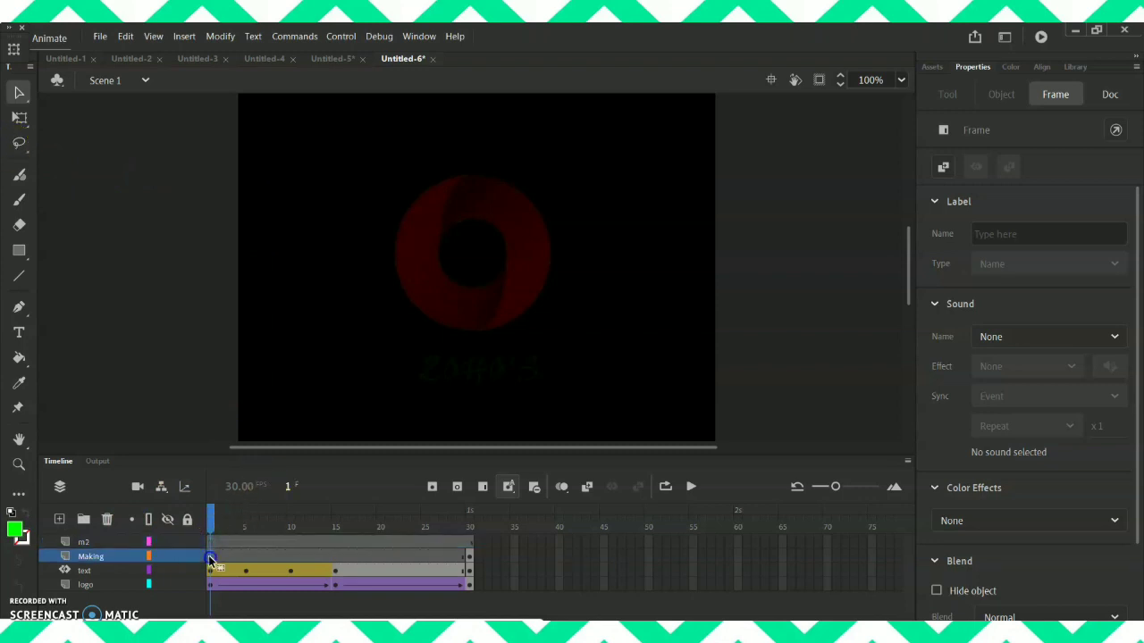
{"action": "left_click", "coordinate": [470, 557]}
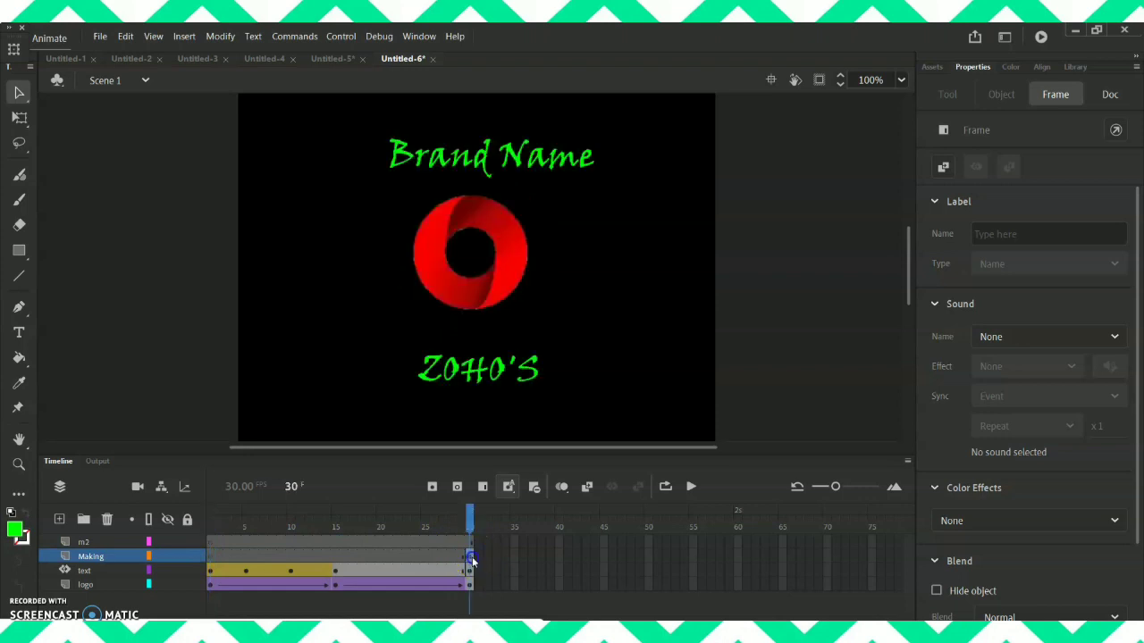
{"action": "left_click", "coordinate": [212, 558]}
{"action": "key", "text": "ctrl+shift+v"}
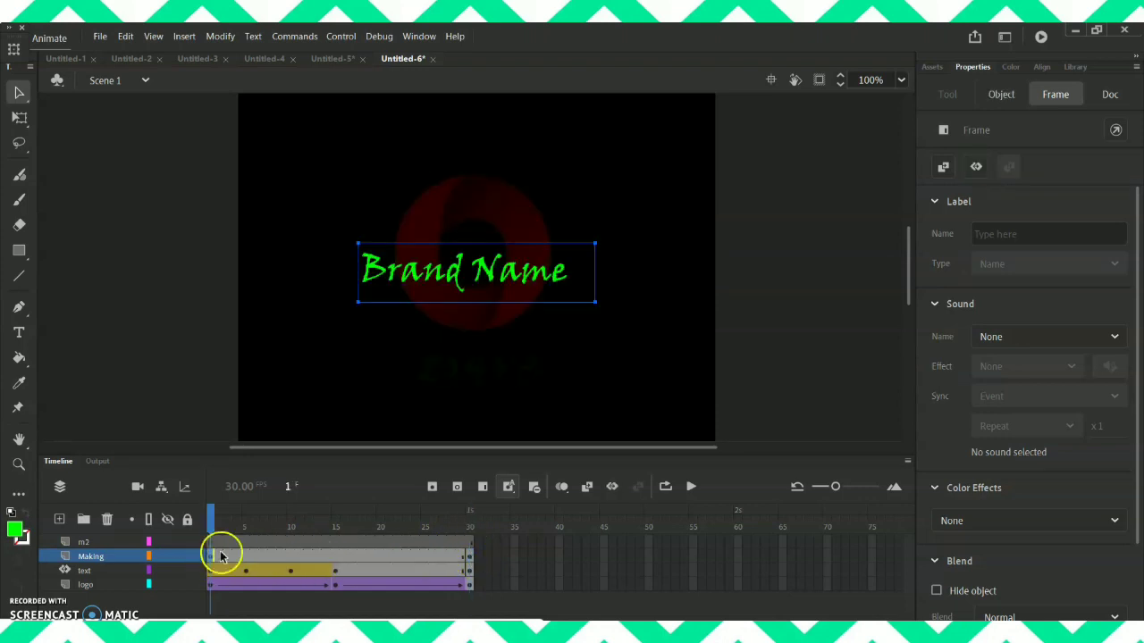
{"action": "left_click", "coordinate": [470, 543]}
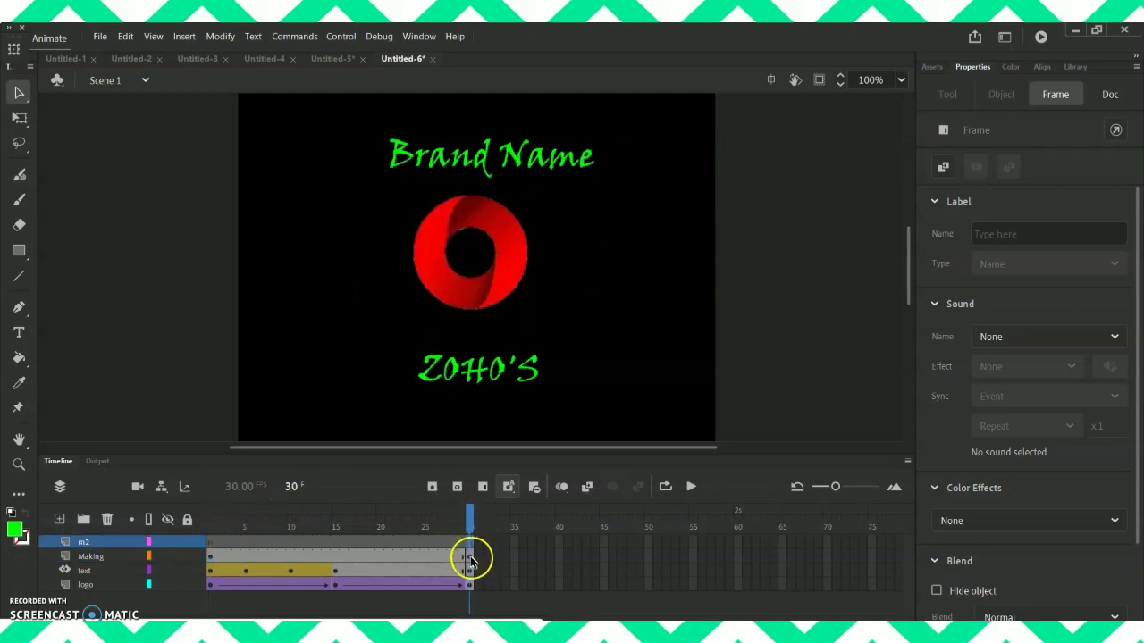
Step: Reposition the Brand Name text on frame 1 of the Making layer just above the logo, at about X 174, Y 33.6
{"action": "left_click", "coordinate": [474, 561]}
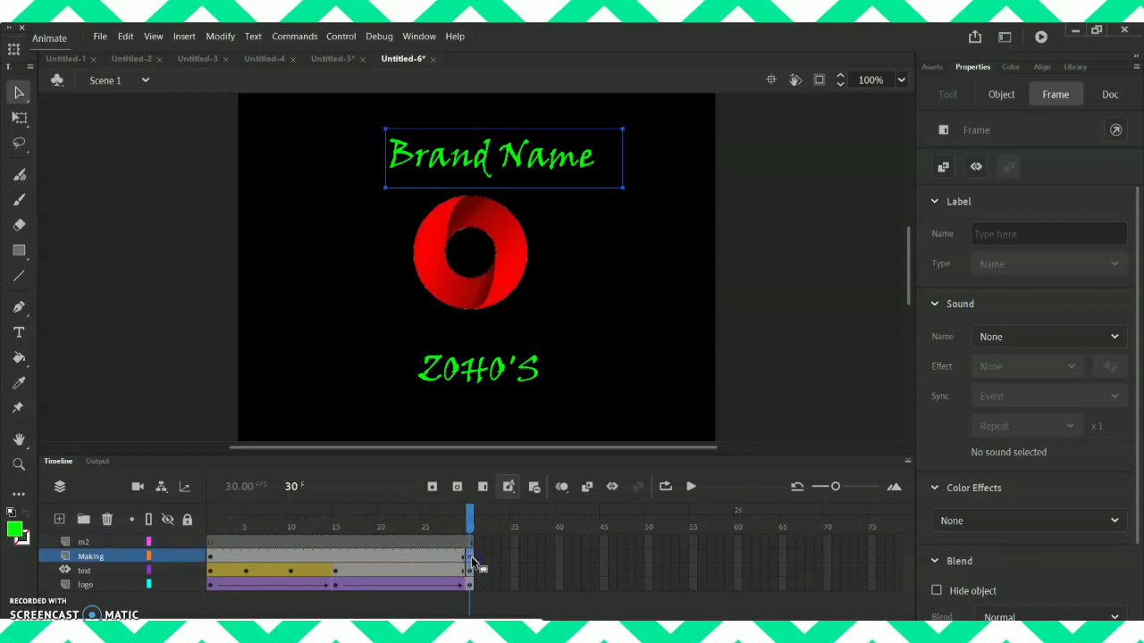
{"action": "left_click", "coordinate": [210, 558]}
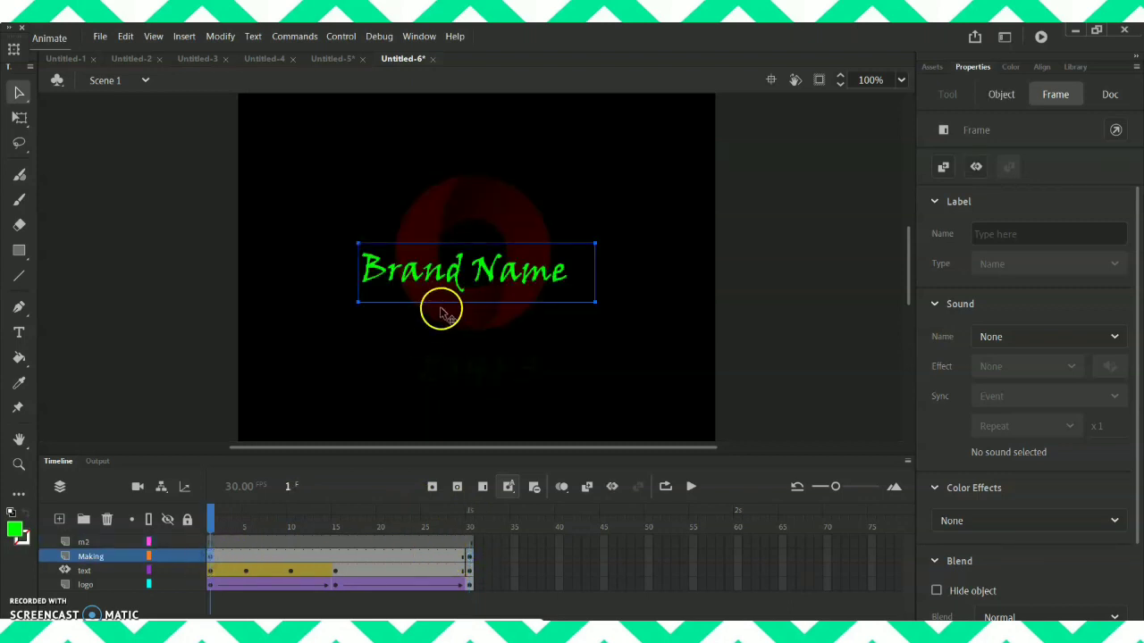
{"action": "left_click_drag", "start_coordinate": [451, 280], "coordinate": [465, 162]}
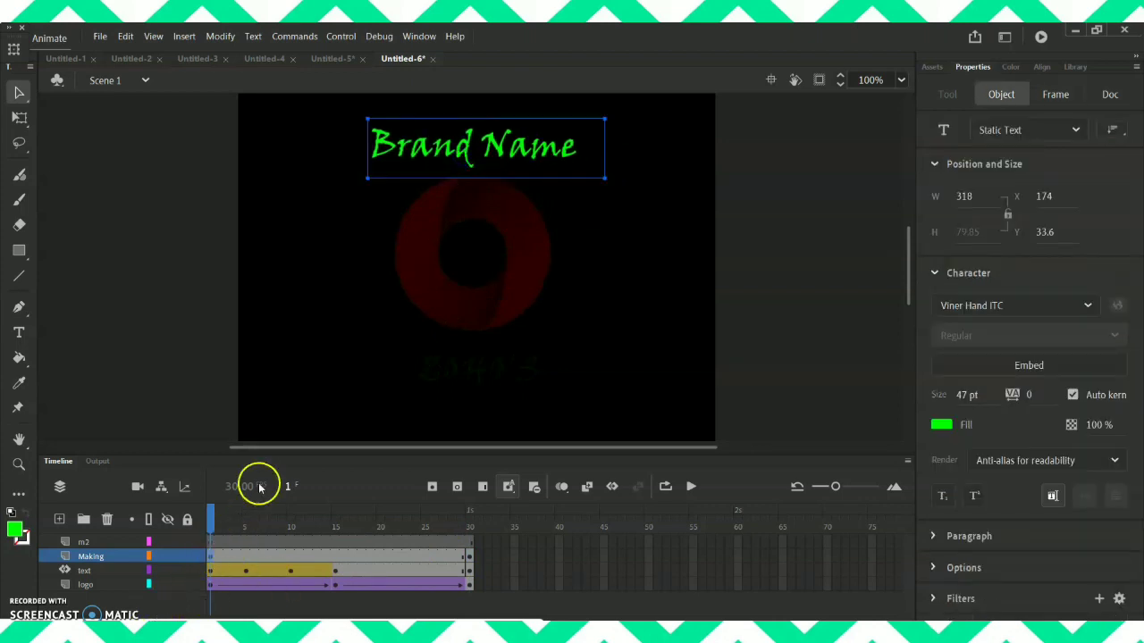
Step: Draw a green rectangle about 50 by 70 on frame 1 of m2, just left of the Brand Name text
{"action": "left_click", "coordinate": [212, 542]}
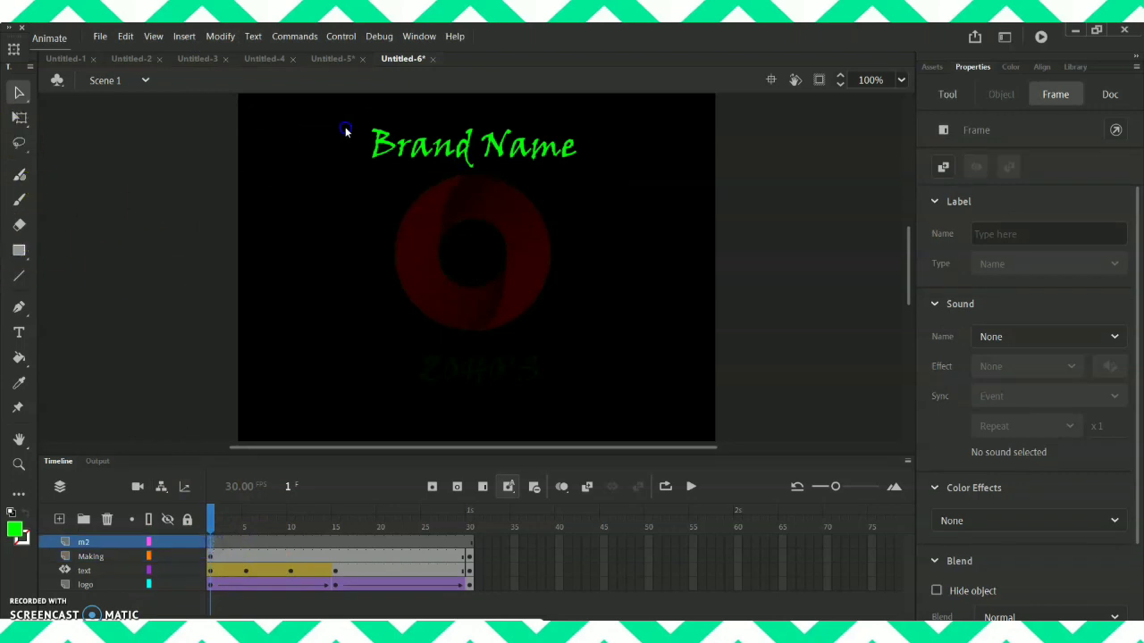
{"action": "key", "text": "r"}
{"action": "left_click_drag", "start_coordinate": [316, 116], "coordinate": [353, 164]}
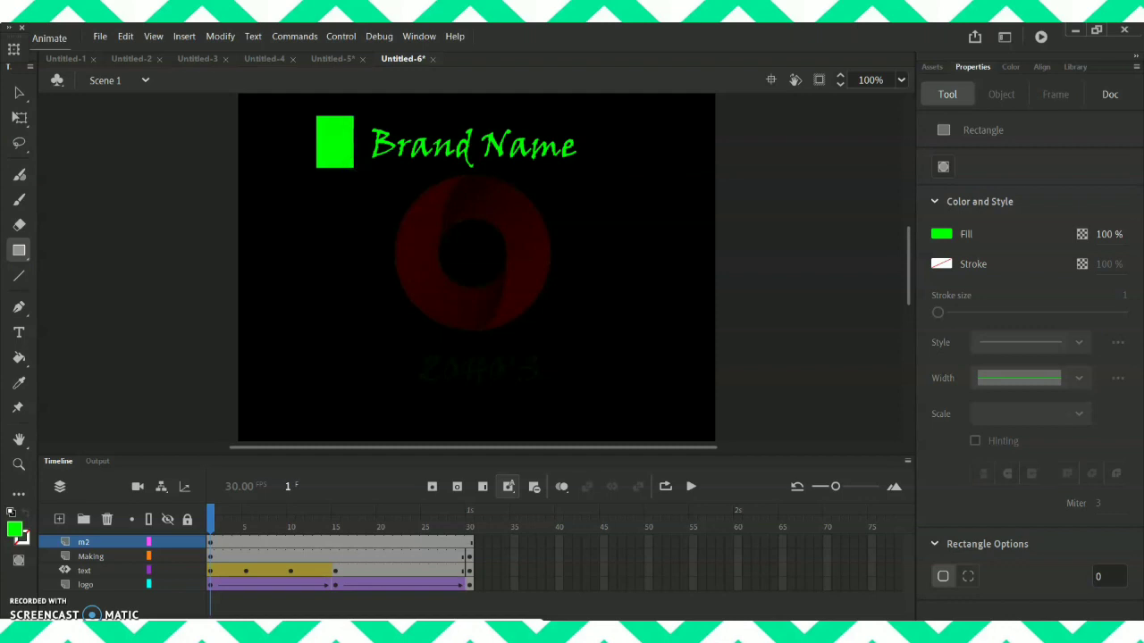
Step: Convert the green rectangle into a movie clip symbol
{"action": "left_click", "coordinate": [18, 92]}
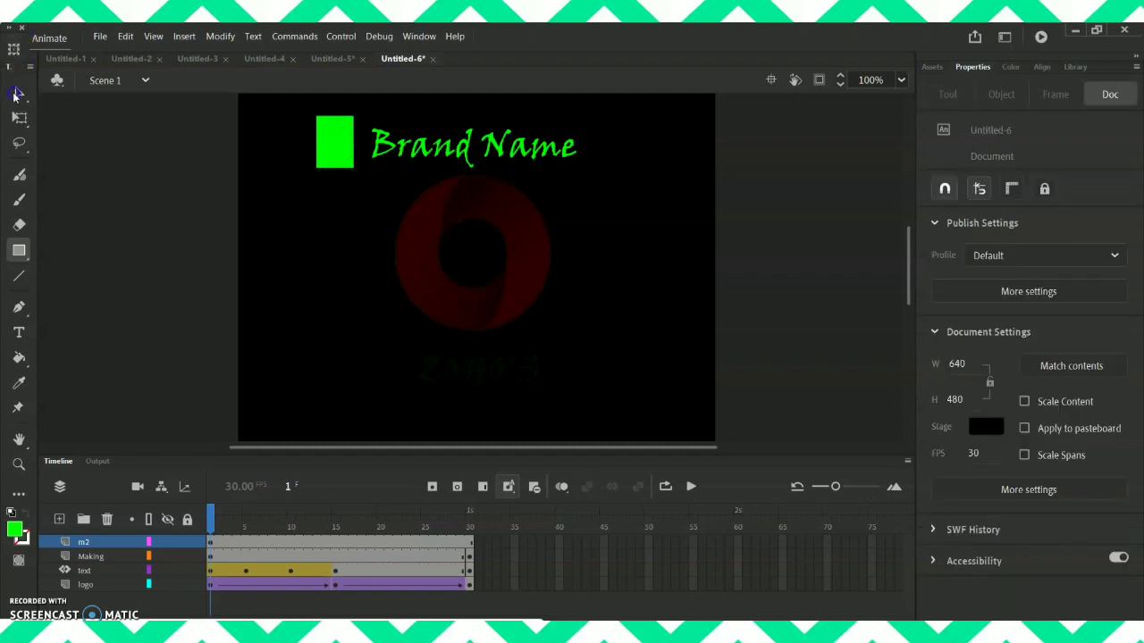
{"action": "left_click", "coordinate": [332, 146]}
{"action": "left_click", "coordinate": [223, 38]}
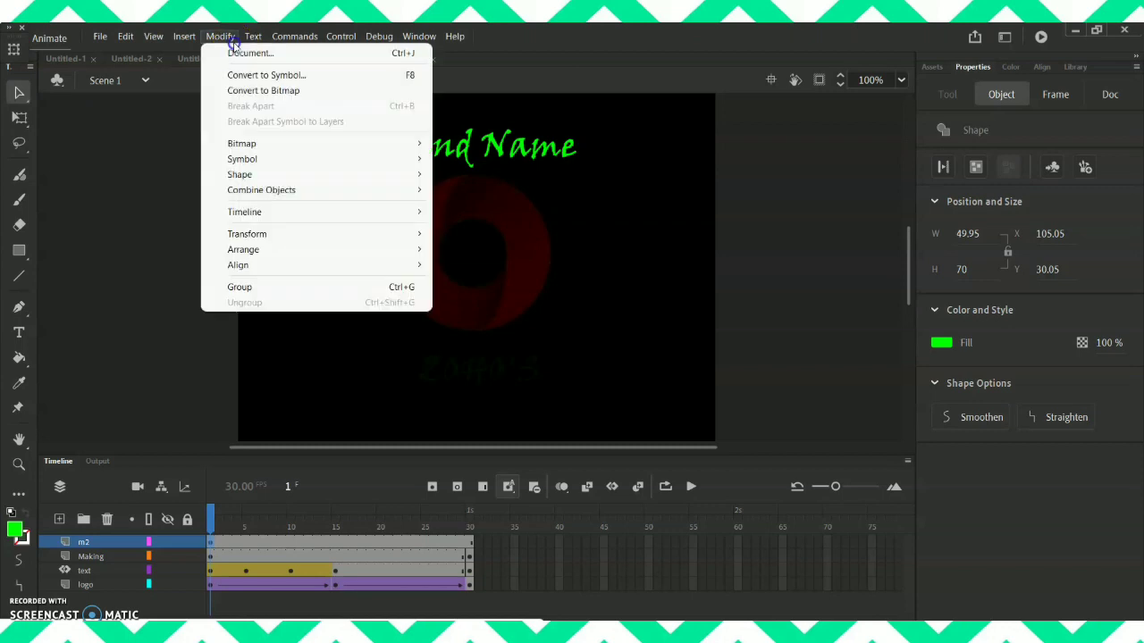
{"action": "left_click", "coordinate": [265, 75]}
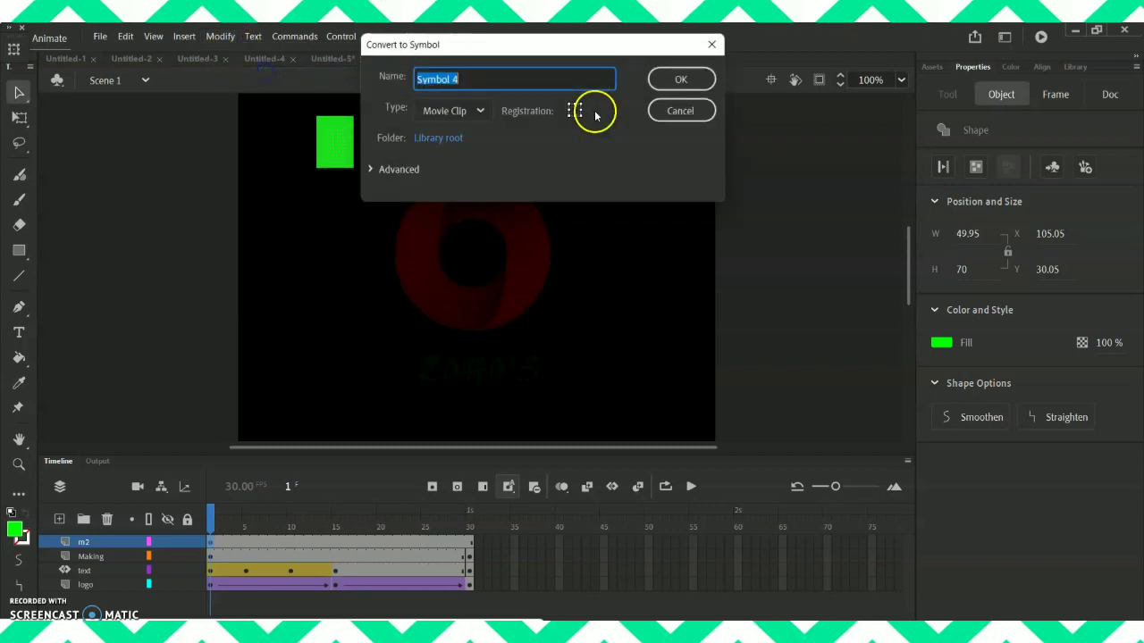
{"action": "left_click", "coordinate": [680, 80]}
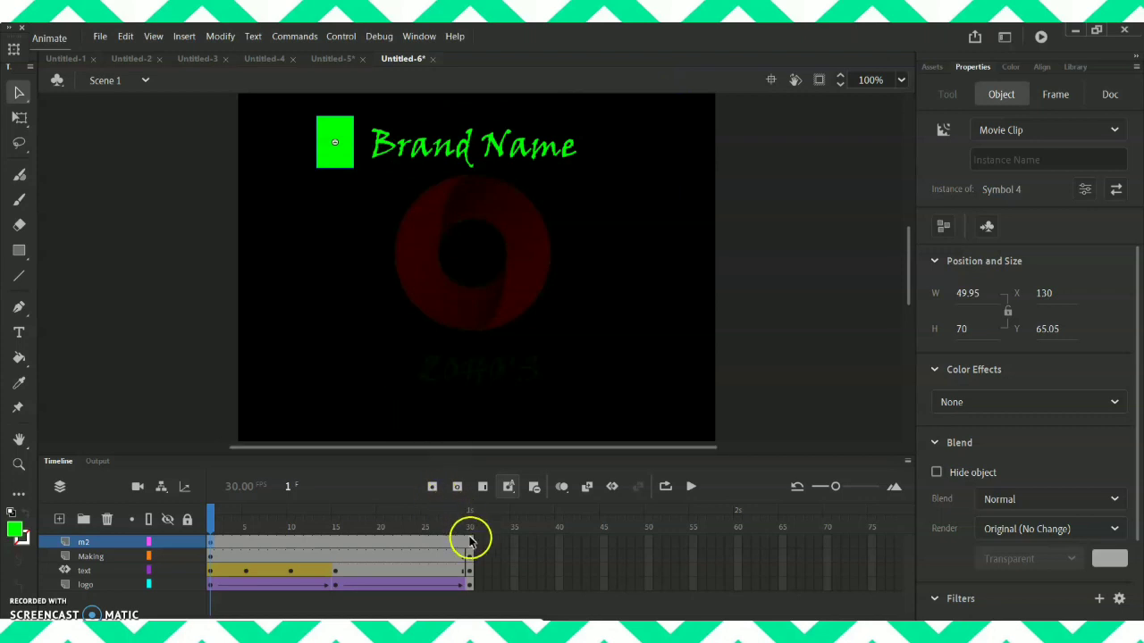
Step: Create a motion tween on the m2 layer for the green rectangle
{"action": "left_click", "coordinate": [326, 545]}
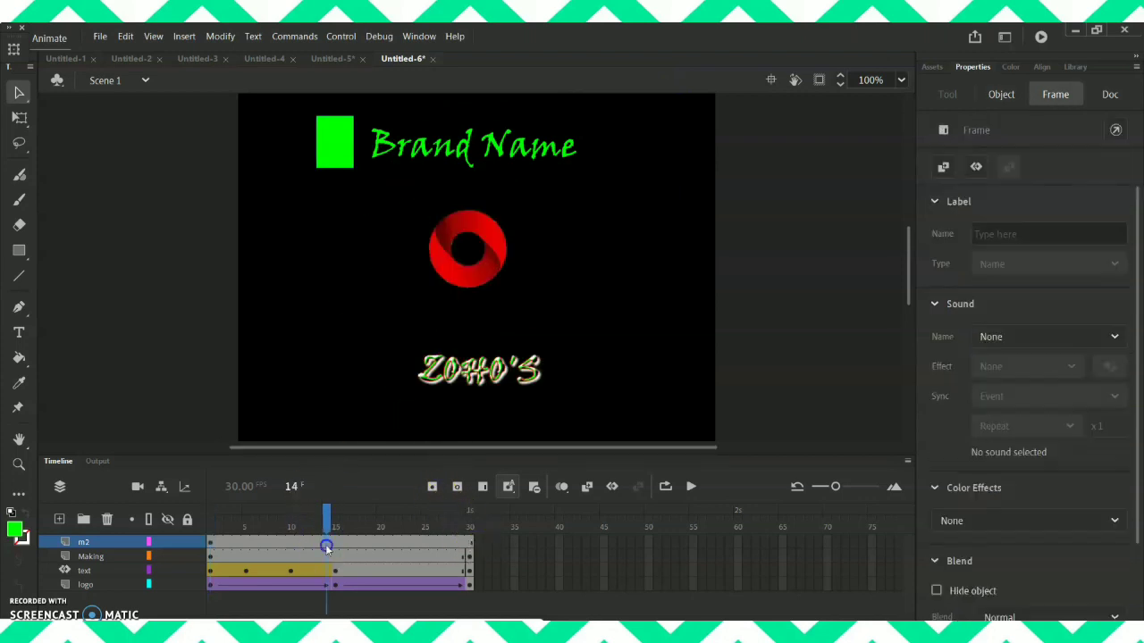
{"action": "right_click", "coordinate": [326, 545]}
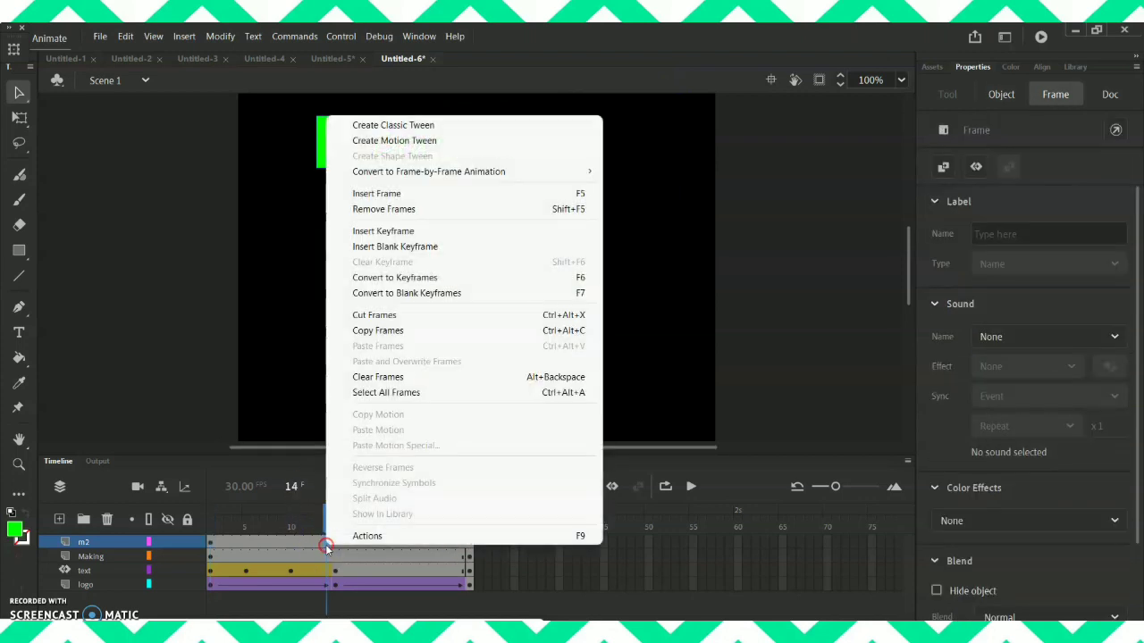
{"action": "left_click", "coordinate": [439, 141]}
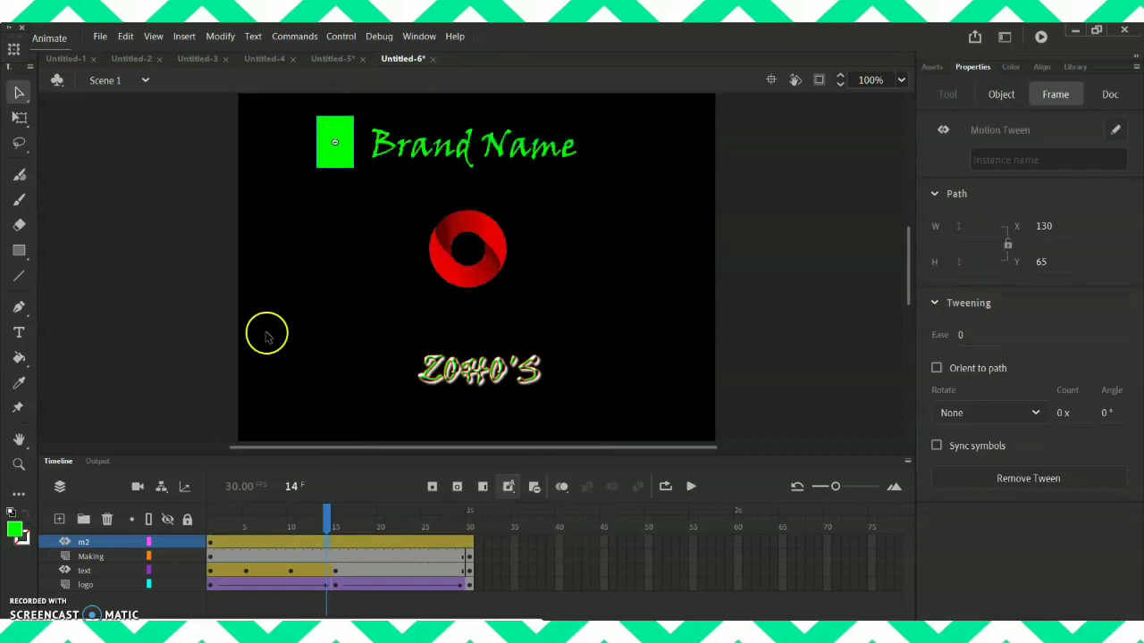
{"action": "left_click_drag", "start_coordinate": [327, 516], "coordinate": [248, 523]}
{"action": "left_click", "coordinate": [347, 184]}
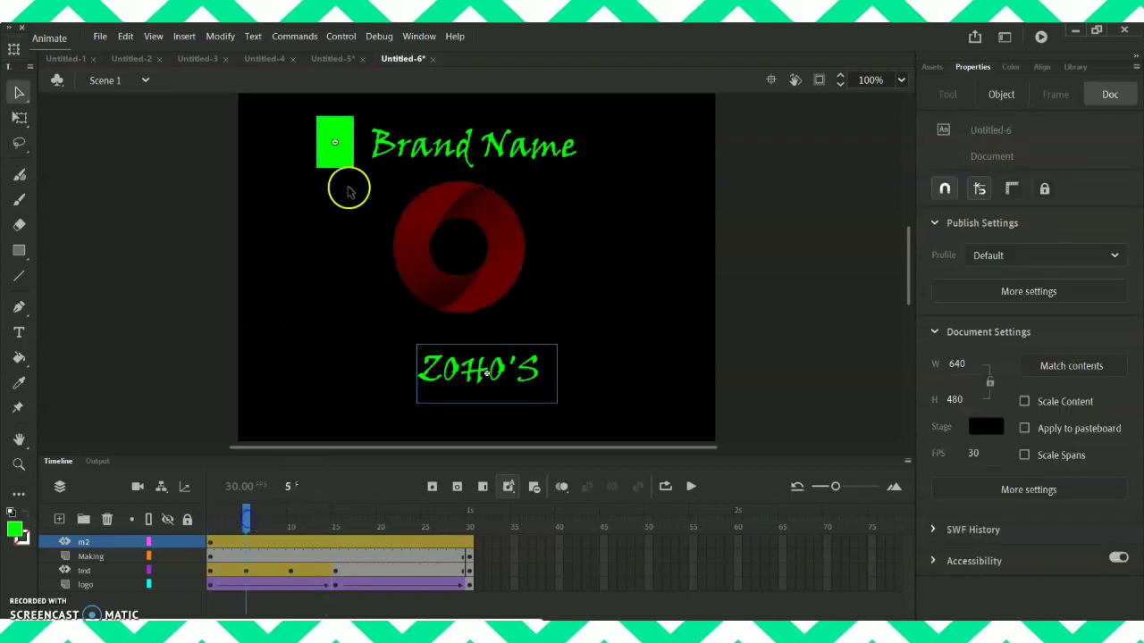
{"action": "left_click_drag", "start_coordinate": [346, 146], "coordinate": [385, 147]}
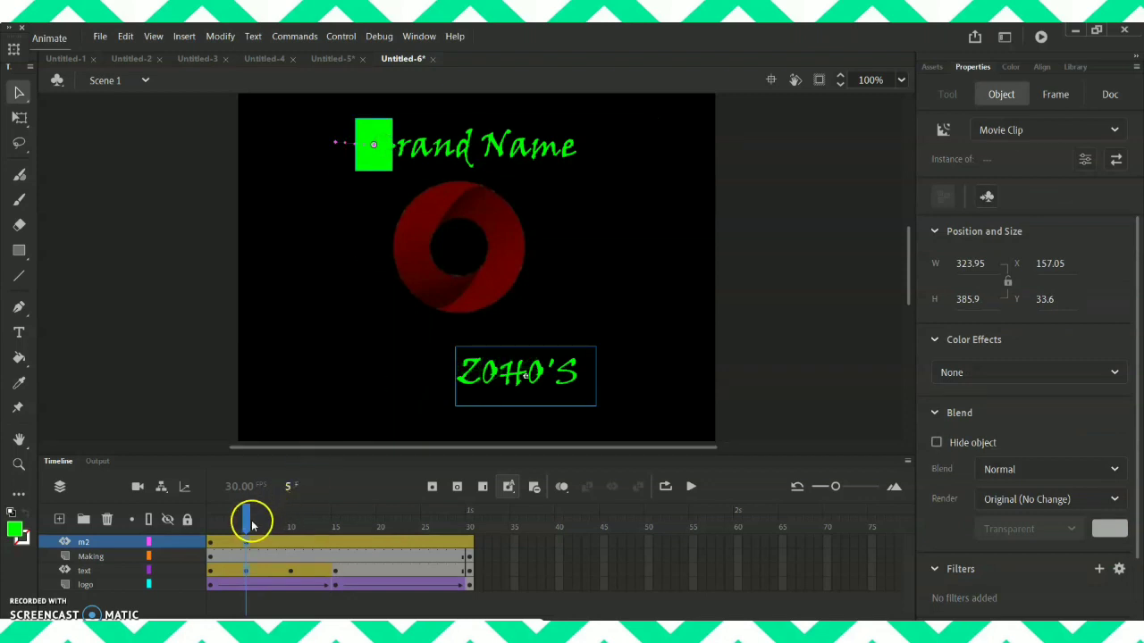
{"action": "left_click", "coordinate": [292, 543]}
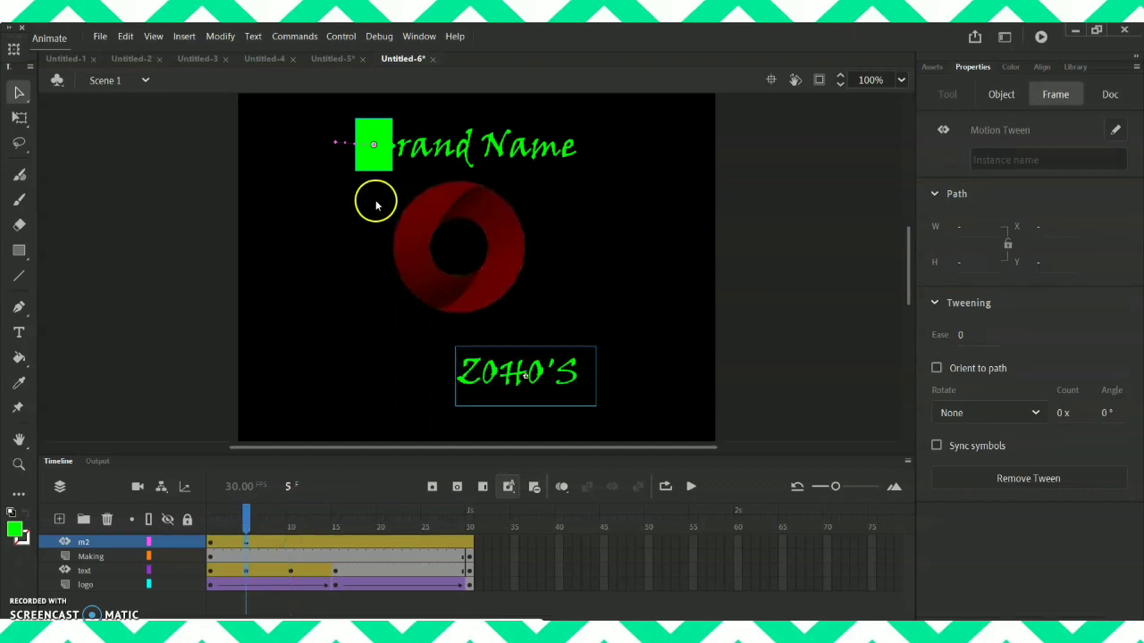
{"action": "key", "text": "ctrl+z"}
{"action": "key", "text": "ctrl+z"}
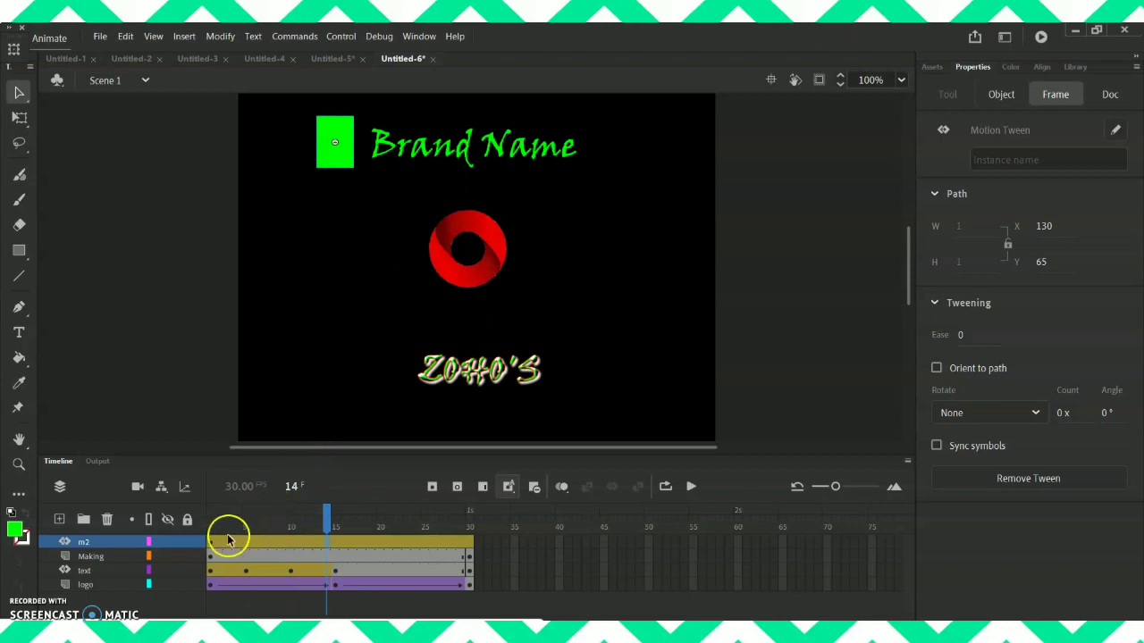
Step: Shift the whole tween span of the m2 layer so that it starts at frame 30
{"action": "left_click_drag", "start_coordinate": [211, 542], "coordinate": [471, 547]}
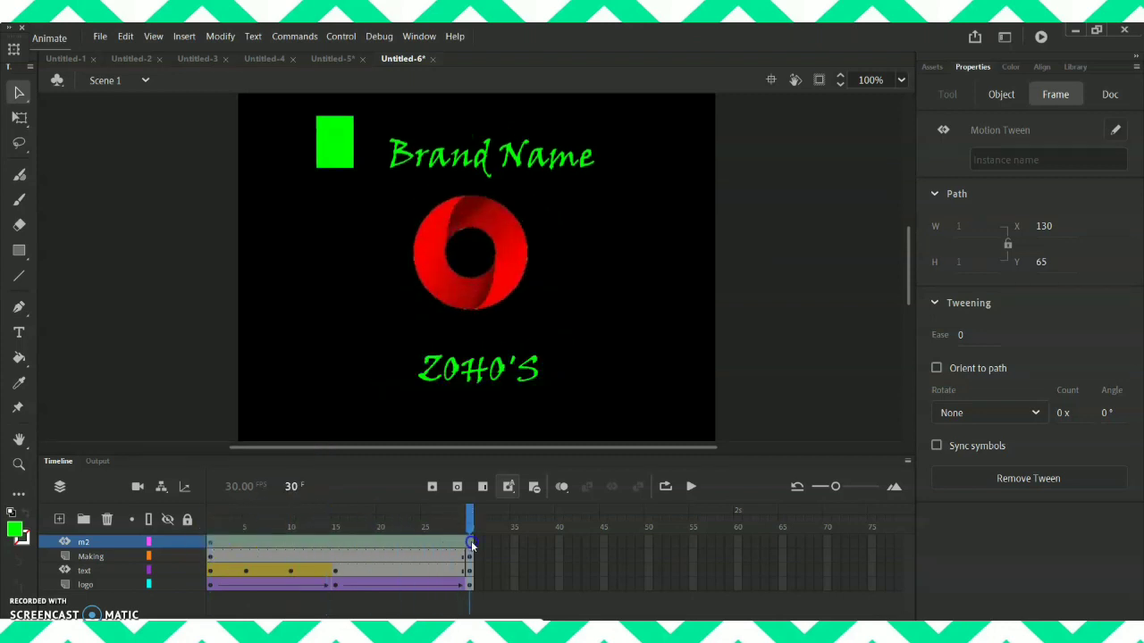
{"action": "left_click_drag", "start_coordinate": [224, 543], "coordinate": [484, 542]}
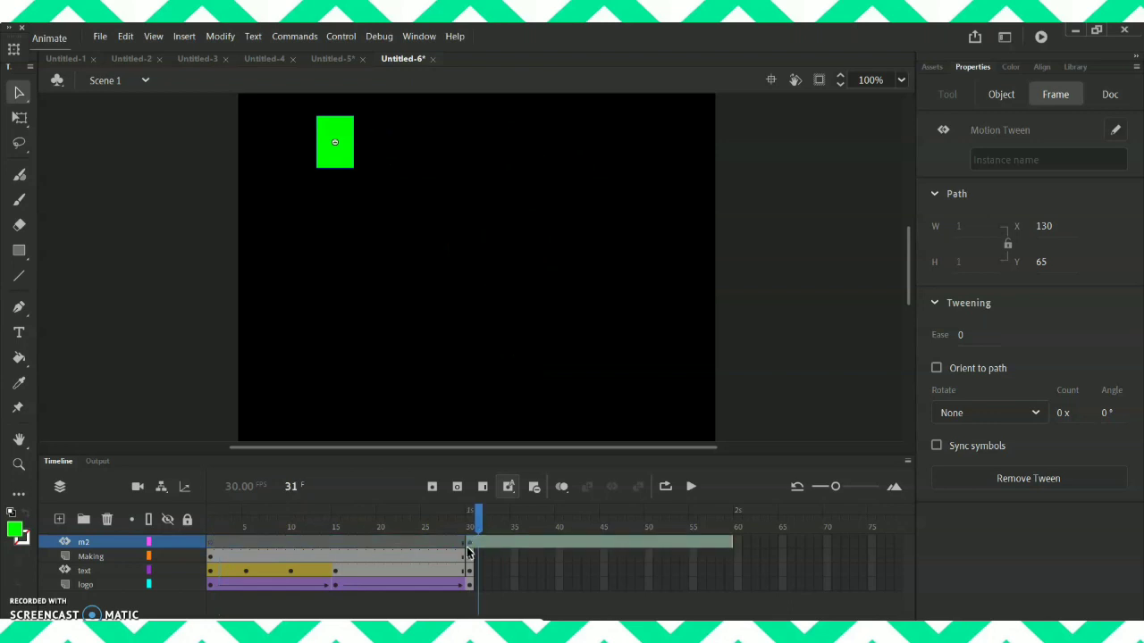
{"action": "left_click", "coordinate": [470, 546]}
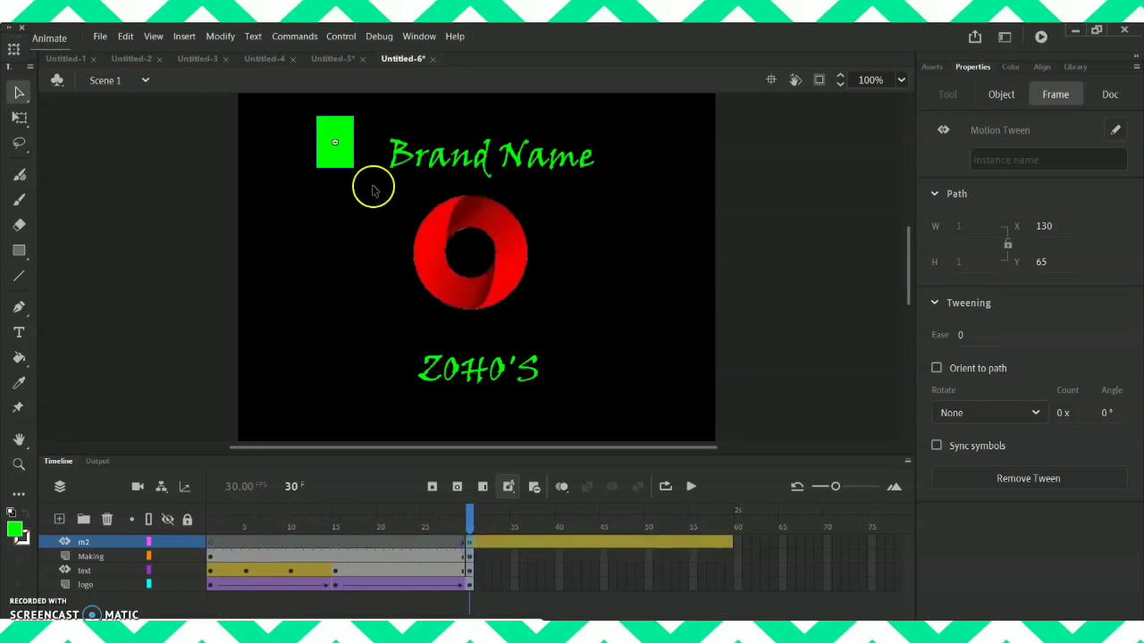
{"action": "left_click", "coordinate": [506, 543]}
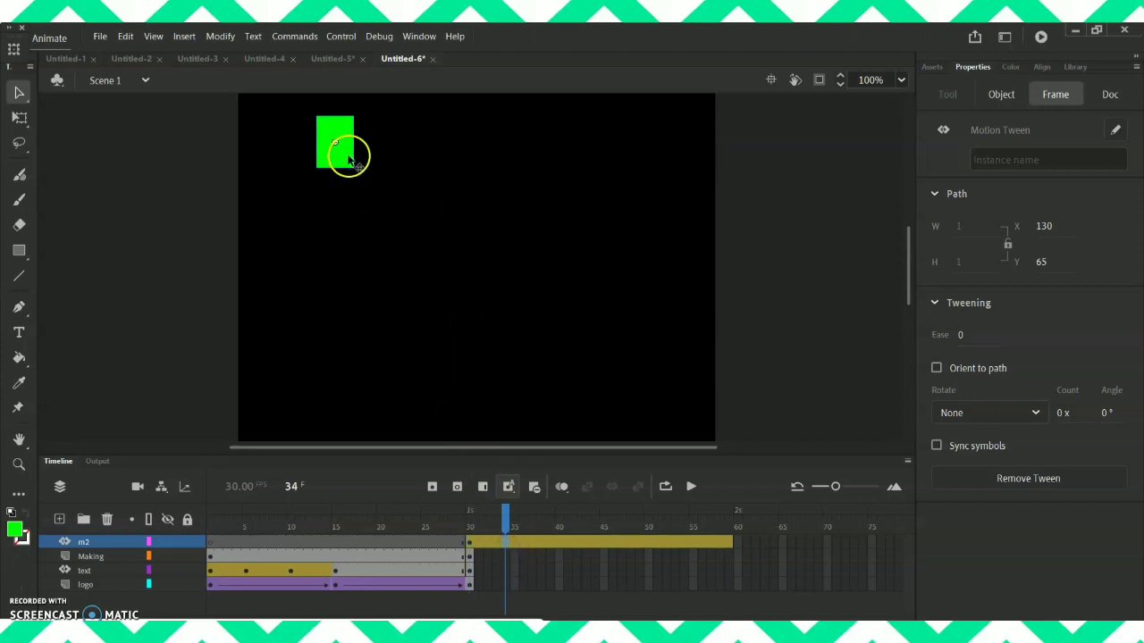
Step: Shift all the Brand Name frames of the Making layer so that they start at frame 30
{"action": "left_click", "coordinate": [212, 556]}
{"action": "left_click_drag", "start_coordinate": [212, 556], "coordinate": [470, 556]}
{"action": "left_click_drag", "start_coordinate": [301, 556], "coordinate": [562, 549]}
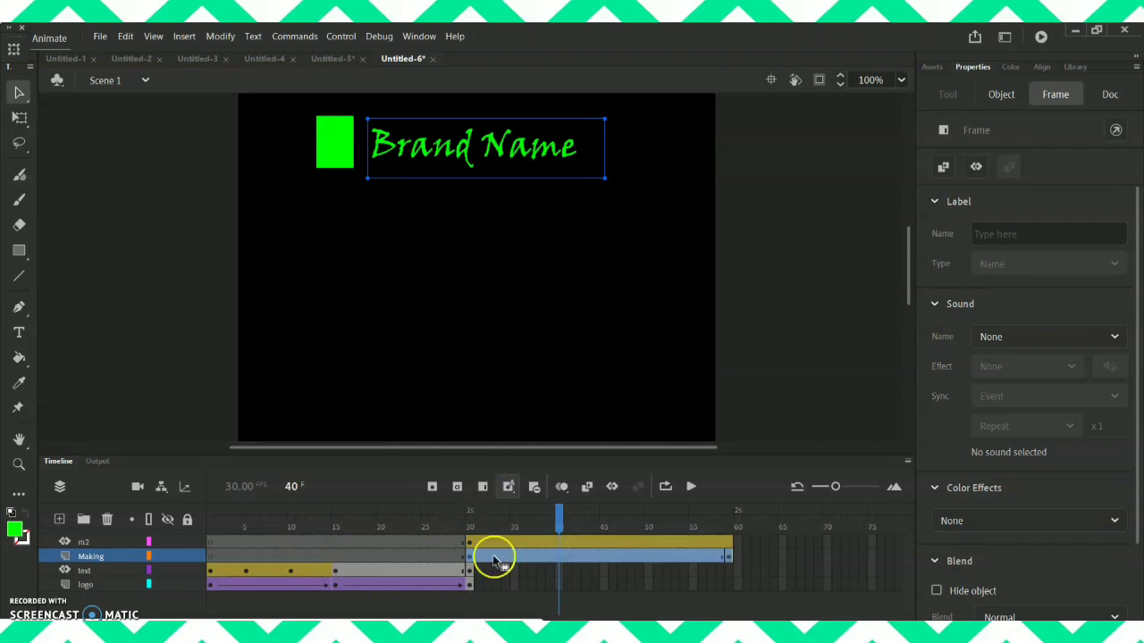
Step: Keyframe the green rectangle's rightward move across Brand Name on m2, to about X 190 at frame 33 and X 239 at frame 37
{"action": "left_click", "coordinate": [468, 544]}
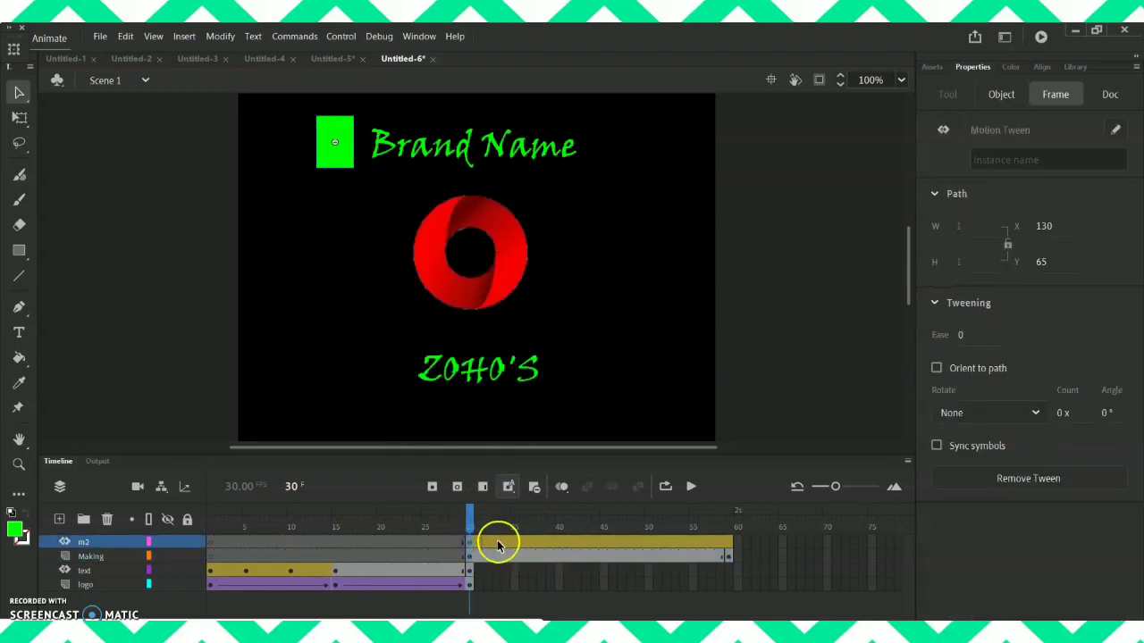
{"action": "left_click", "coordinate": [497, 544]}
{"action": "left_click_drag", "start_coordinate": [331, 158], "coordinate": [385, 159]}
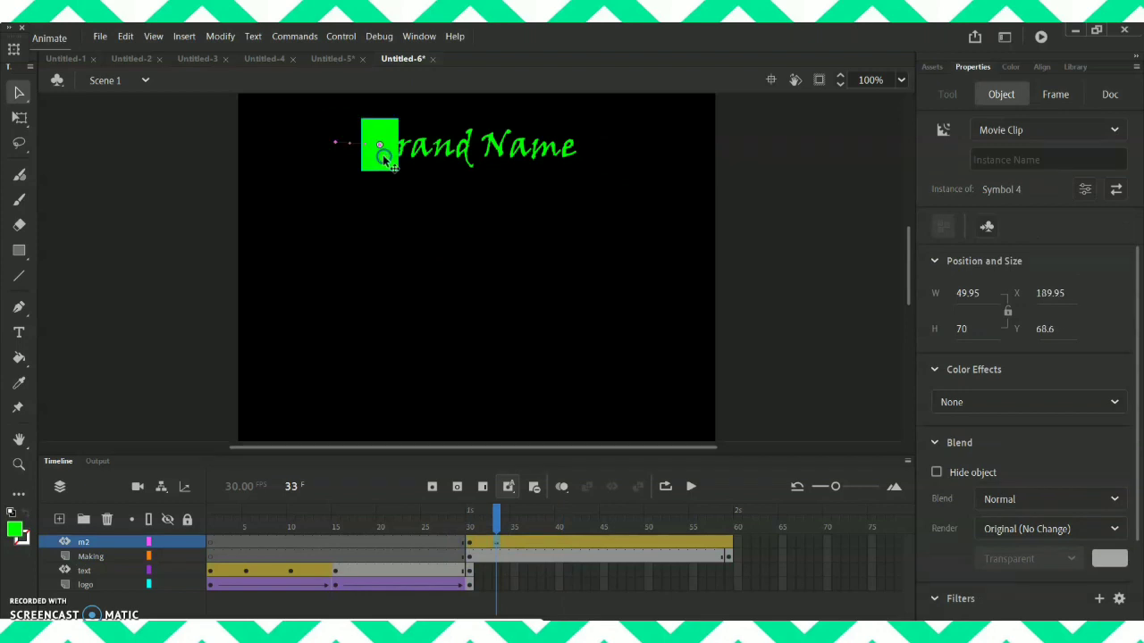
{"action": "left_click", "coordinate": [500, 523]}
{"action": "left_click", "coordinate": [459, 227]}
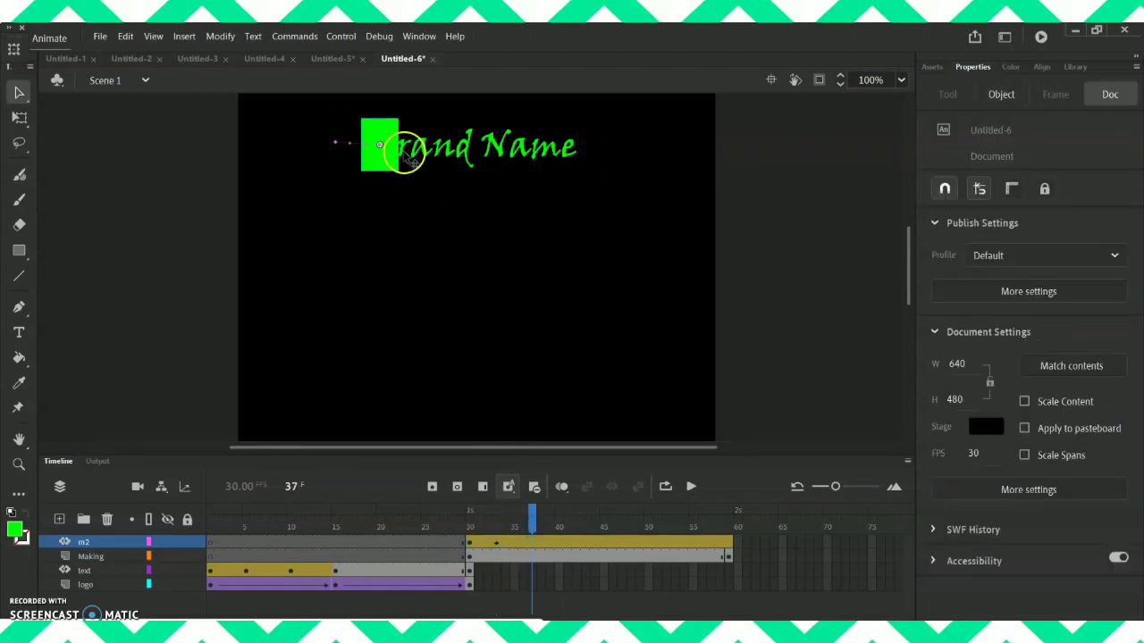
{"action": "left_click_drag", "start_coordinate": [396, 157], "coordinate": [433, 158]}
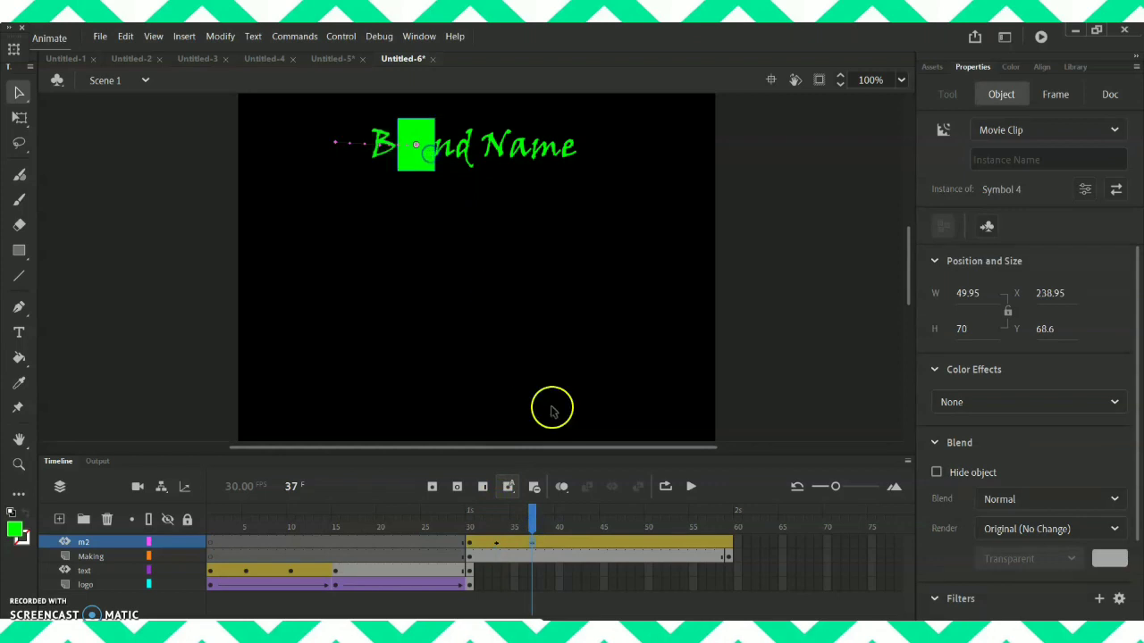
Step: Continue the rectangle's rightward motion on m2, placing it at about X 282 at frame 42 and X 351 at frame 46
{"action": "left_click_drag", "start_coordinate": [533, 517], "coordinate": [577, 514]}
{"action": "left_click", "coordinate": [435, 114]}
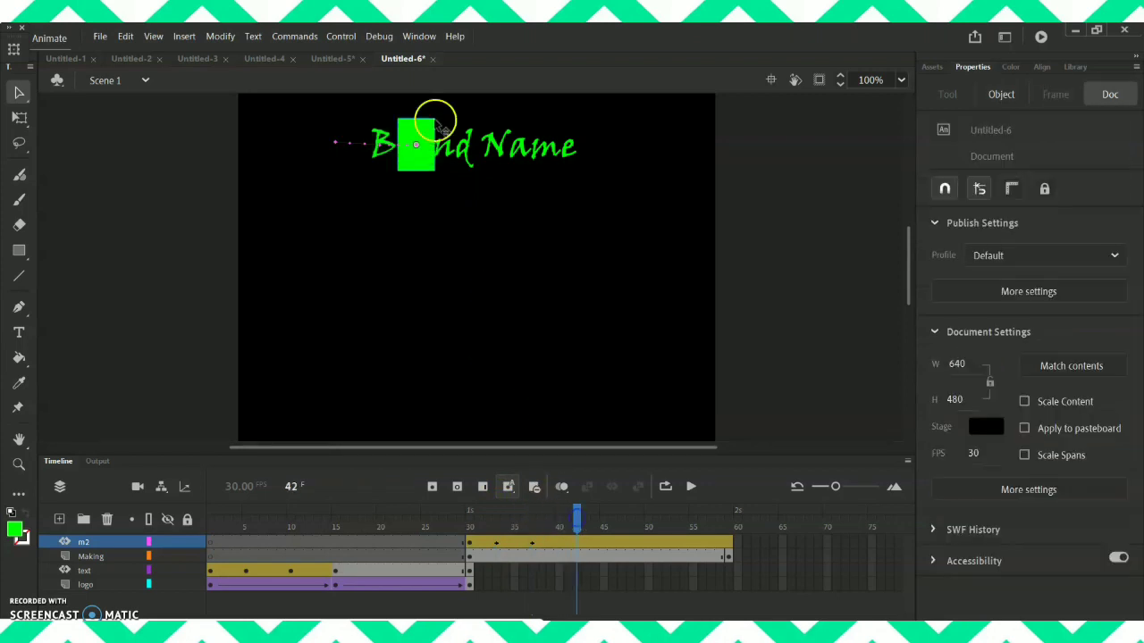
{"action": "left_click_drag", "start_coordinate": [427, 154], "coordinate": [459, 154]}
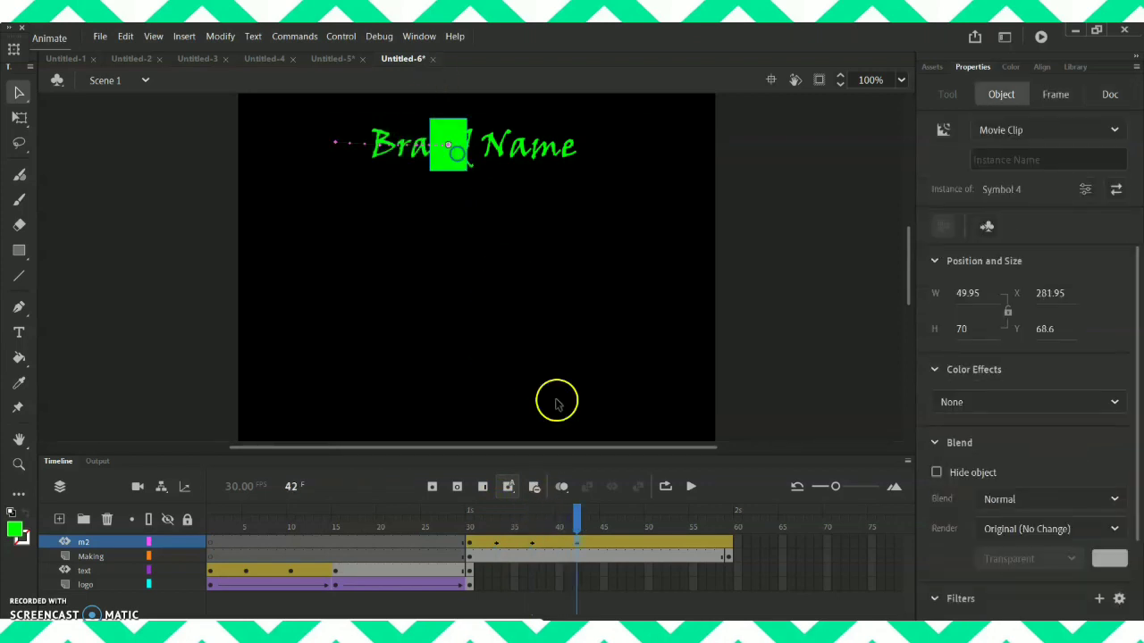
{"action": "left_click_drag", "start_coordinate": [577, 529], "coordinate": [613, 527]}
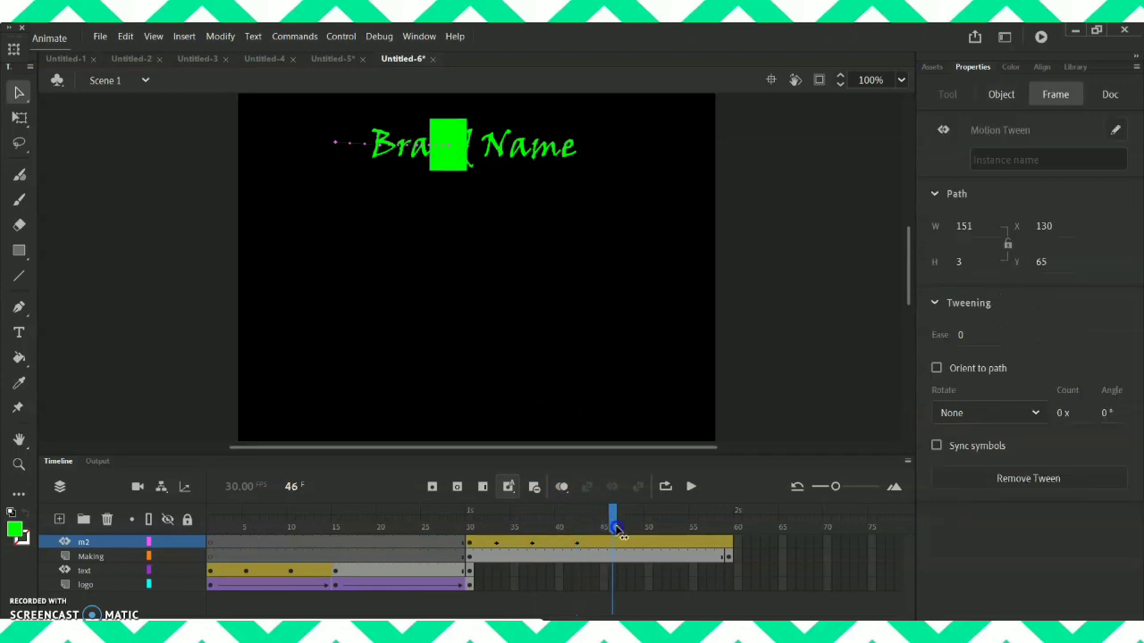
{"action": "left_click", "coordinate": [518, 158]}
{"action": "left_click_drag", "start_coordinate": [453, 156], "coordinate": [507, 172]}
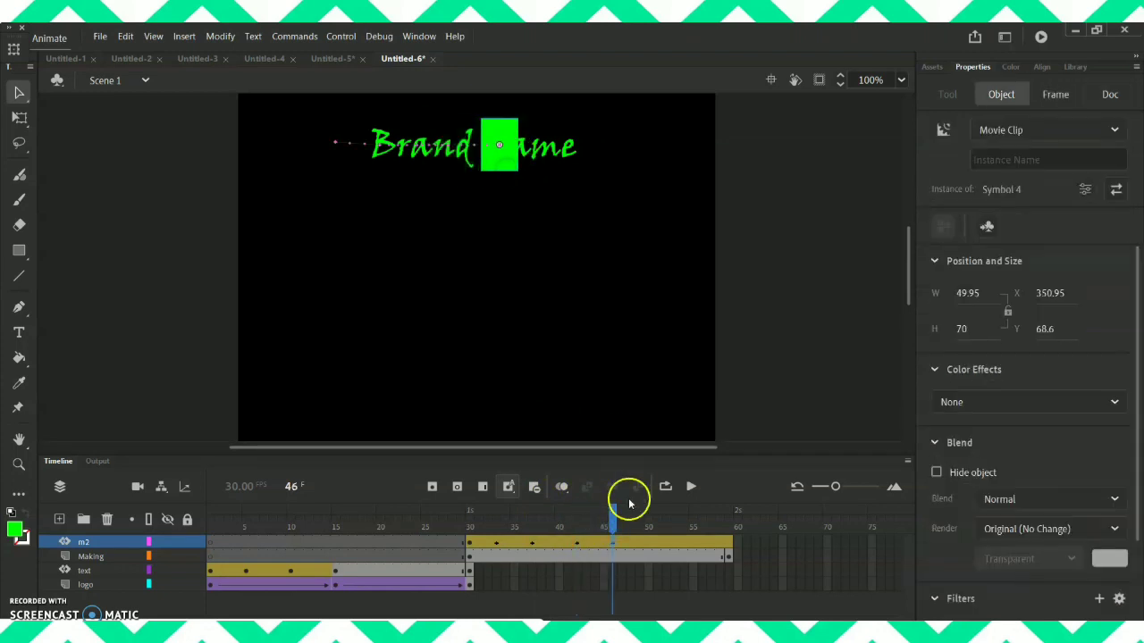
Step: Place the rectangle at about X 396 at frame 50 of m2 and over the last letter of Brand Name at frame 54
{"action": "left_click_drag", "start_coordinate": [615, 520], "coordinate": [650, 526]}
{"action": "left_click", "coordinate": [518, 205]}
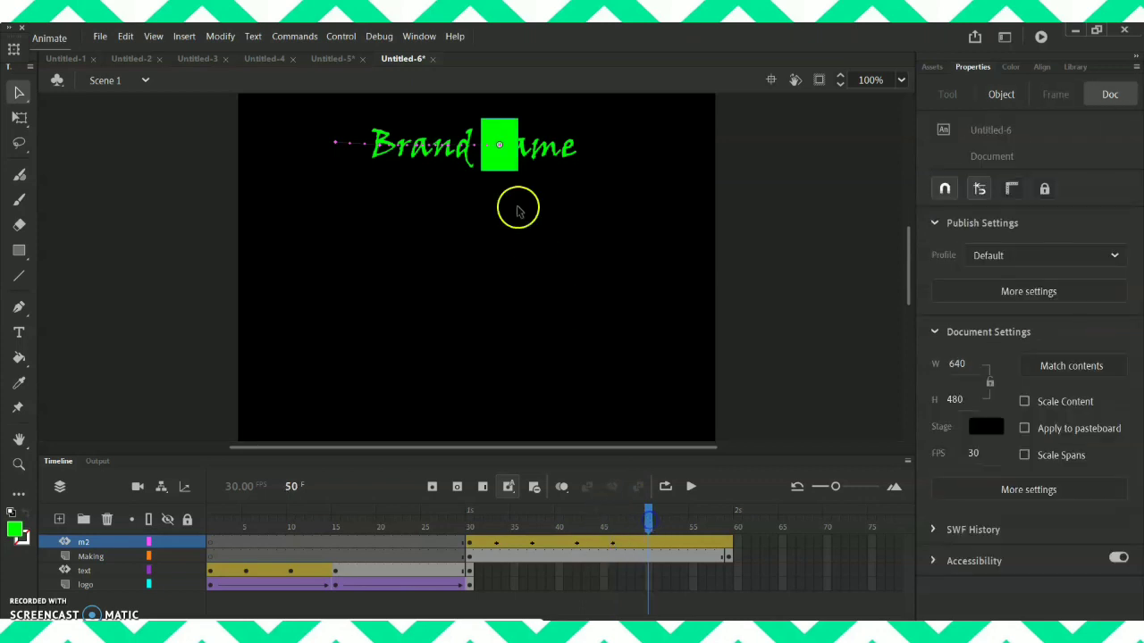
{"action": "left_click_drag", "start_coordinate": [503, 145], "coordinate": [545, 168]}
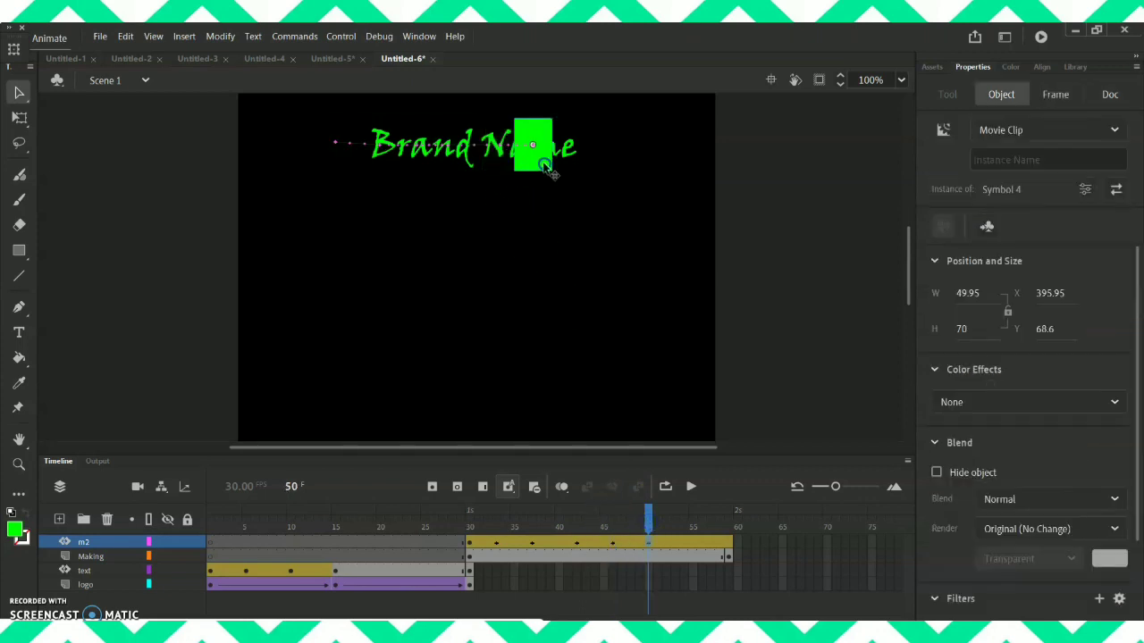
{"action": "left_click", "coordinate": [649, 521]}
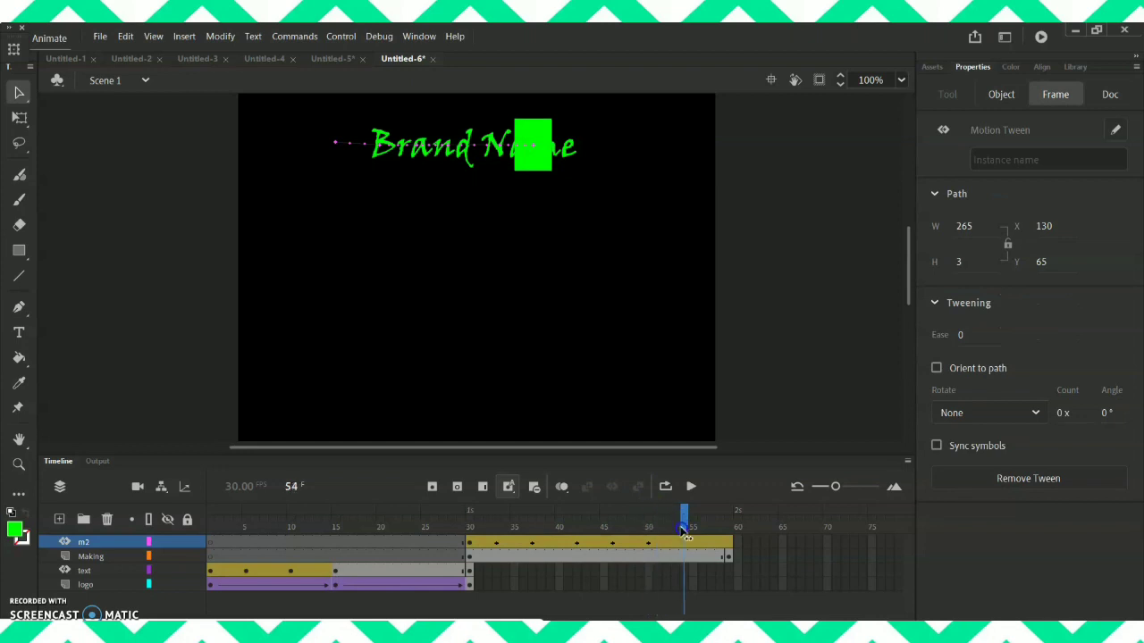
{"action": "left_click", "coordinate": [602, 224]}
{"action": "left_click_drag", "start_coordinate": [539, 163], "coordinate": [584, 165]}
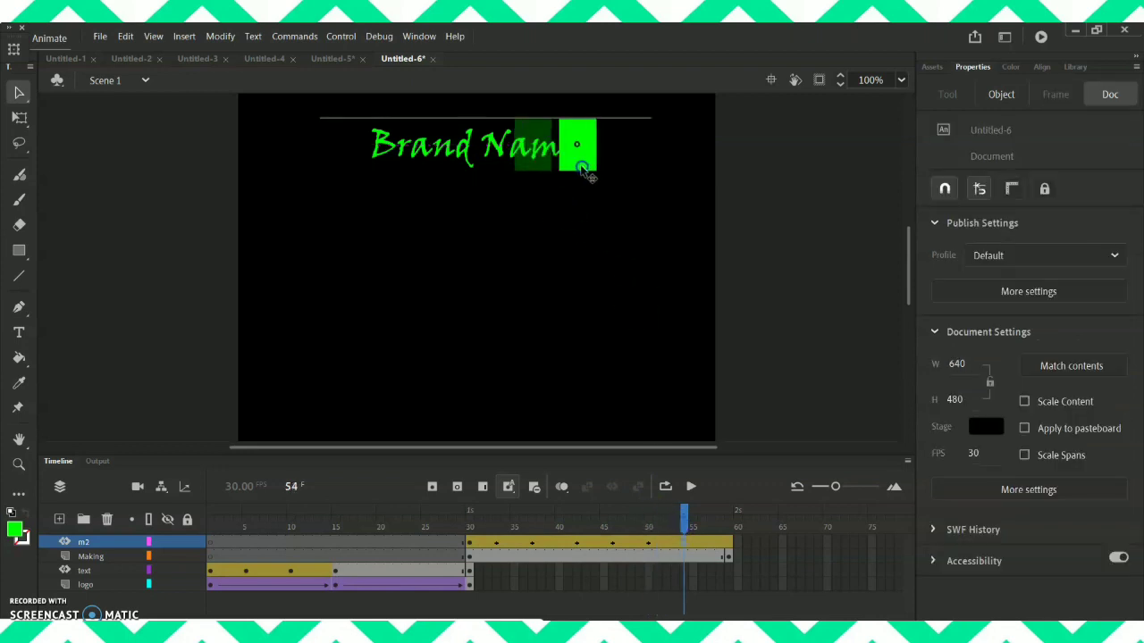
Step: At frame 59, shift the green rectangle slightly left together with the Brand Name text
{"action": "left_click_drag", "start_coordinate": [683, 517], "coordinate": [728, 516]}
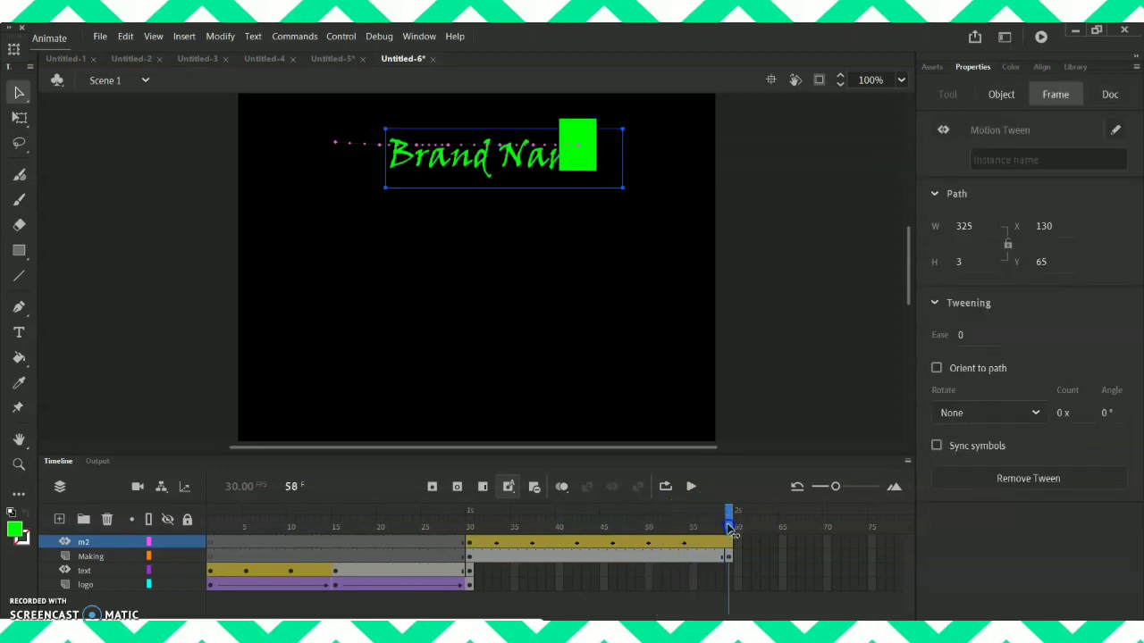
{"action": "left_click", "coordinate": [613, 217]}
{"action": "mouse_move", "coordinate": [587, 165]}
{"action": "left_mouse_down"}
{"action": "mouse_move", "coordinate": [605, 173]}
{"action": "mouse_move", "coordinate": [580, 174]}
{"action": "left_mouse_up"}
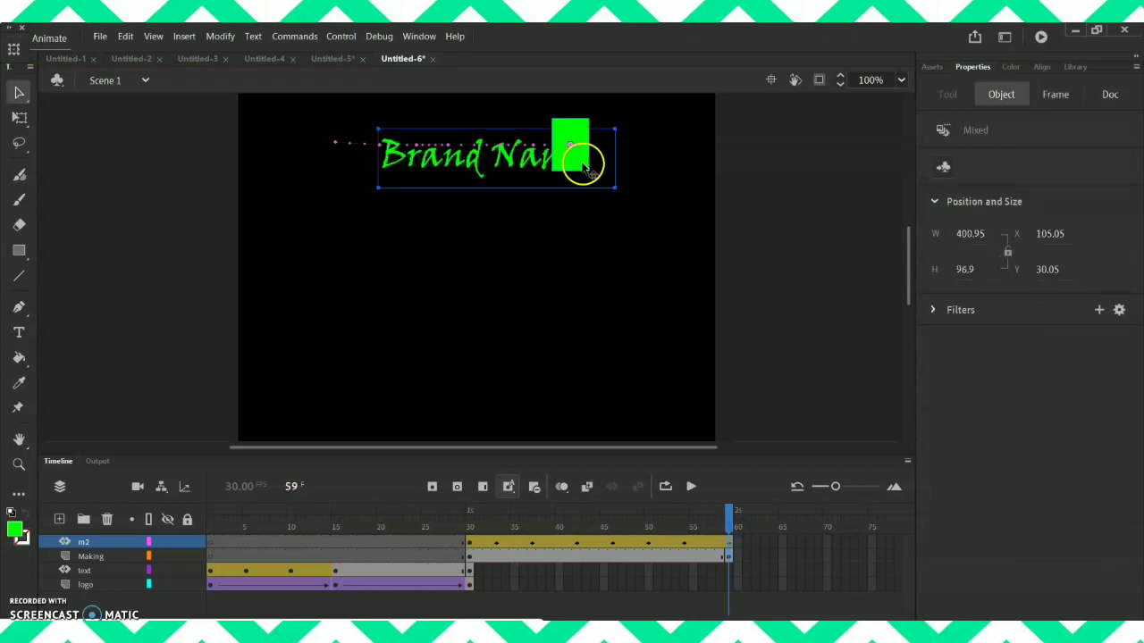
Step: At frame 57 of m2, move the green rectangle past the end of Brand Name, to about X 502
{"action": "left_click", "coordinate": [728, 517]}
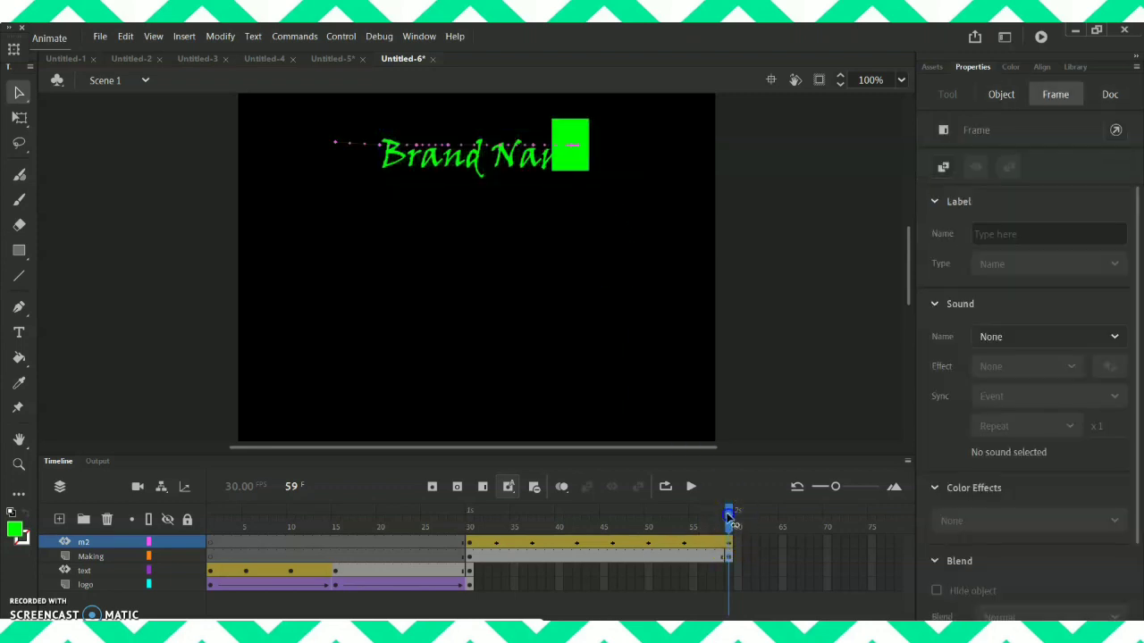
{"action": "left_click_drag", "start_coordinate": [728, 516], "coordinate": [711, 516]}
{"action": "left_click", "coordinate": [599, 185]}
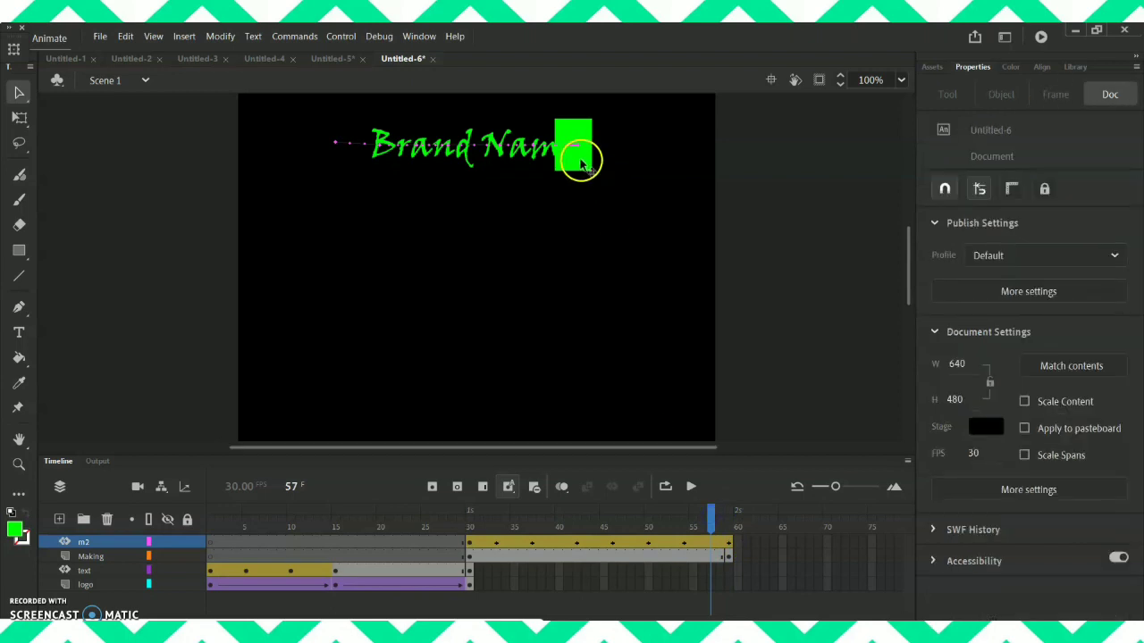
{"action": "left_click_drag", "start_coordinate": [581, 161], "coordinate": [620, 158]}
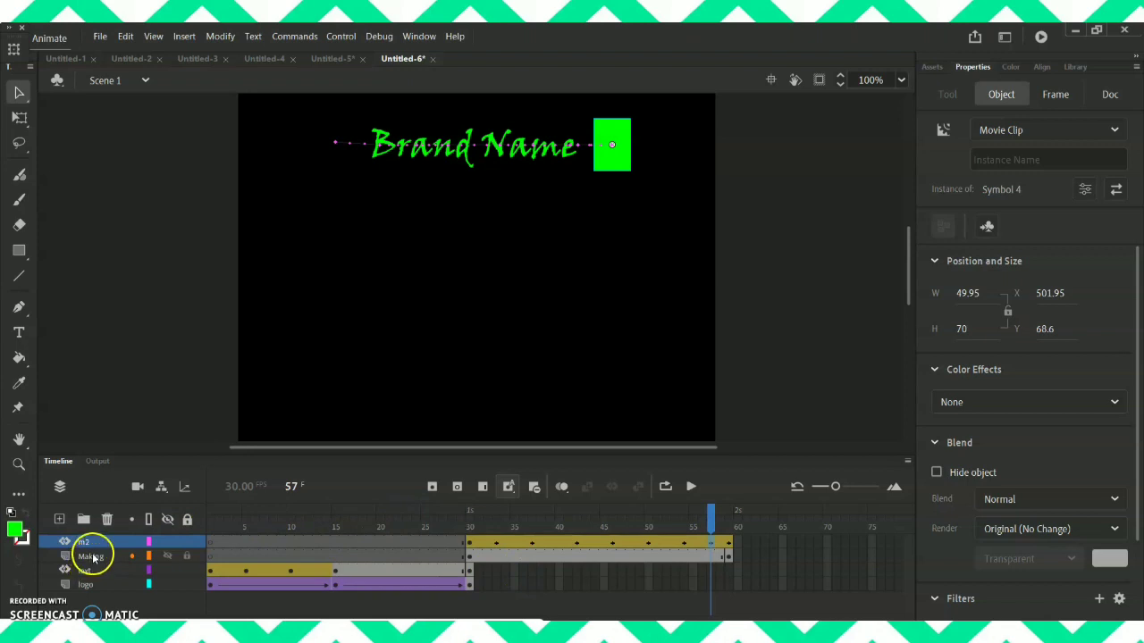
Step: Turn the m2 layer into a mask over the Making layer and play the animation from the first frame
{"action": "right_click", "coordinate": [99, 547]}
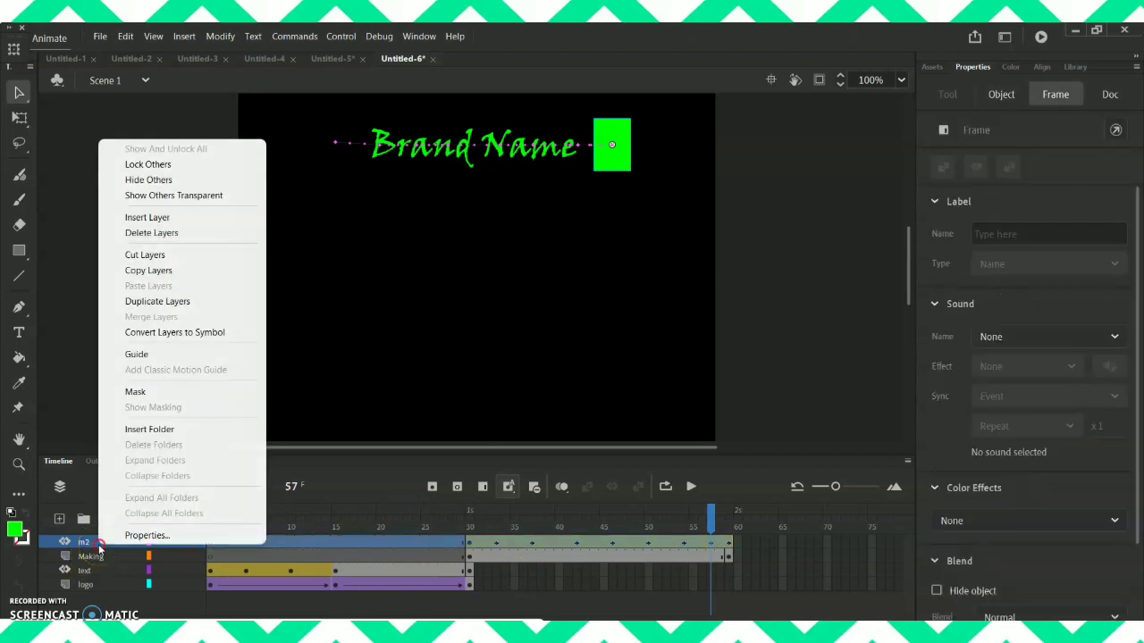
{"action": "left_click", "coordinate": [154, 396]}
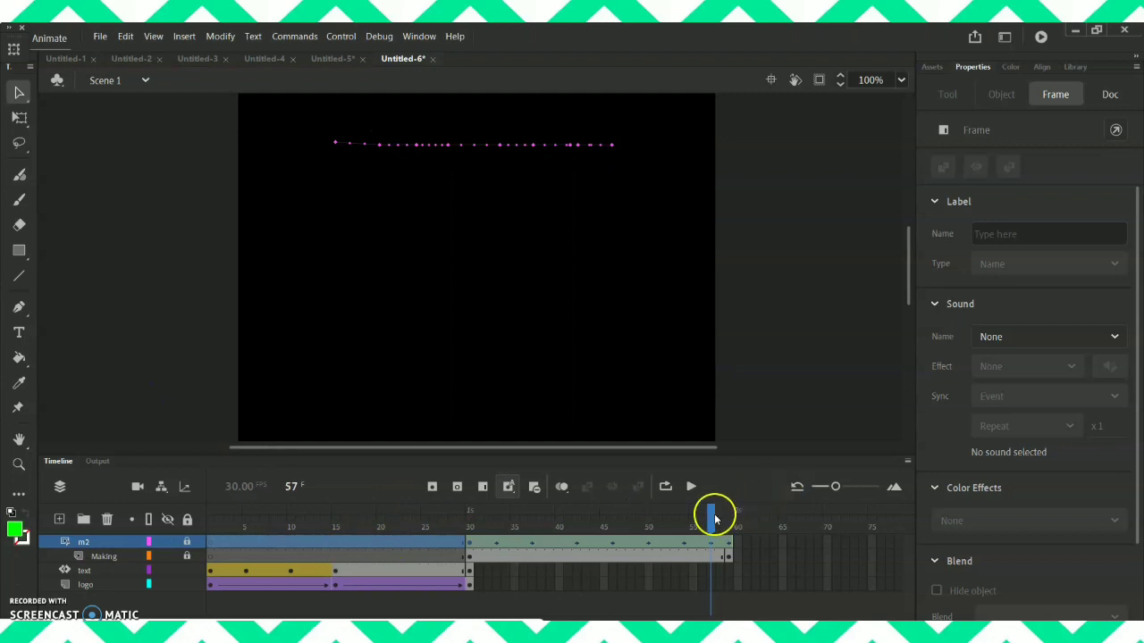
{"action": "left_click_drag", "start_coordinate": [711, 519], "coordinate": [167, 546]}
{"action": "key", "text": "Return"}
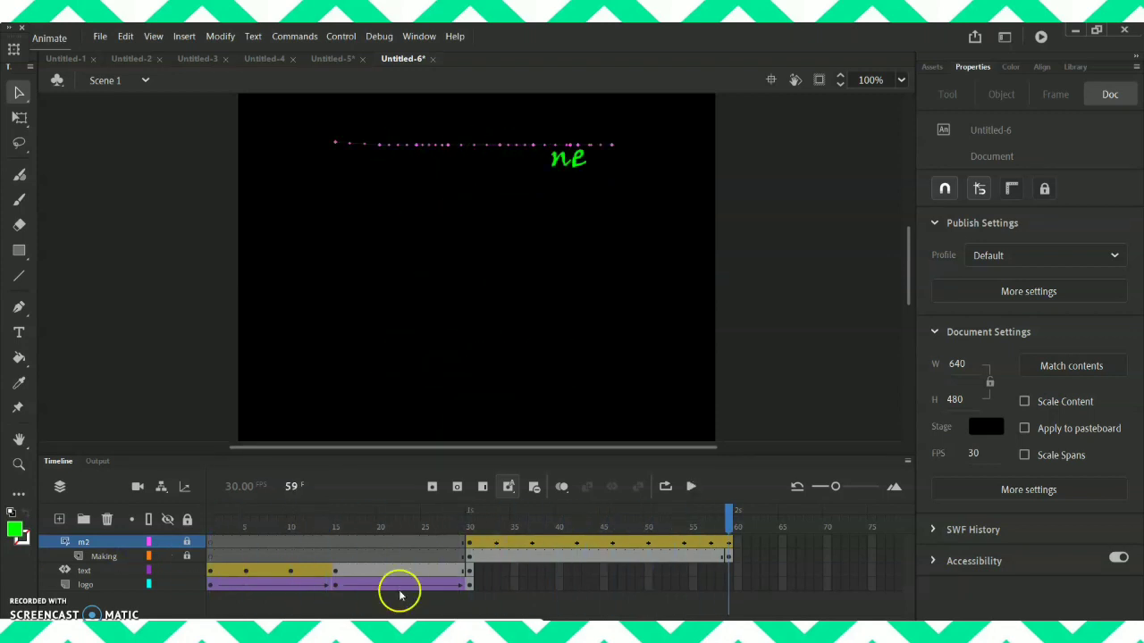
Step: Move the frame 30 keyframes of the text and logo layers to frame 59 to extend both layers
{"action": "left_click", "coordinate": [472, 572]}
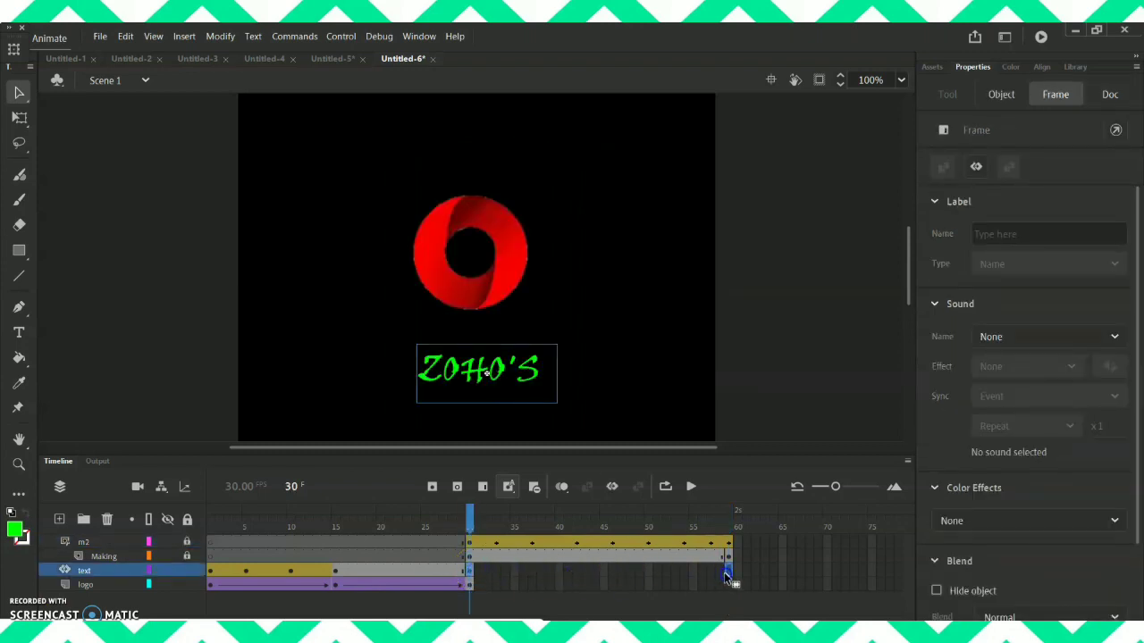
{"action": "left_click_drag", "start_coordinate": [725, 577], "coordinate": [728, 573]}
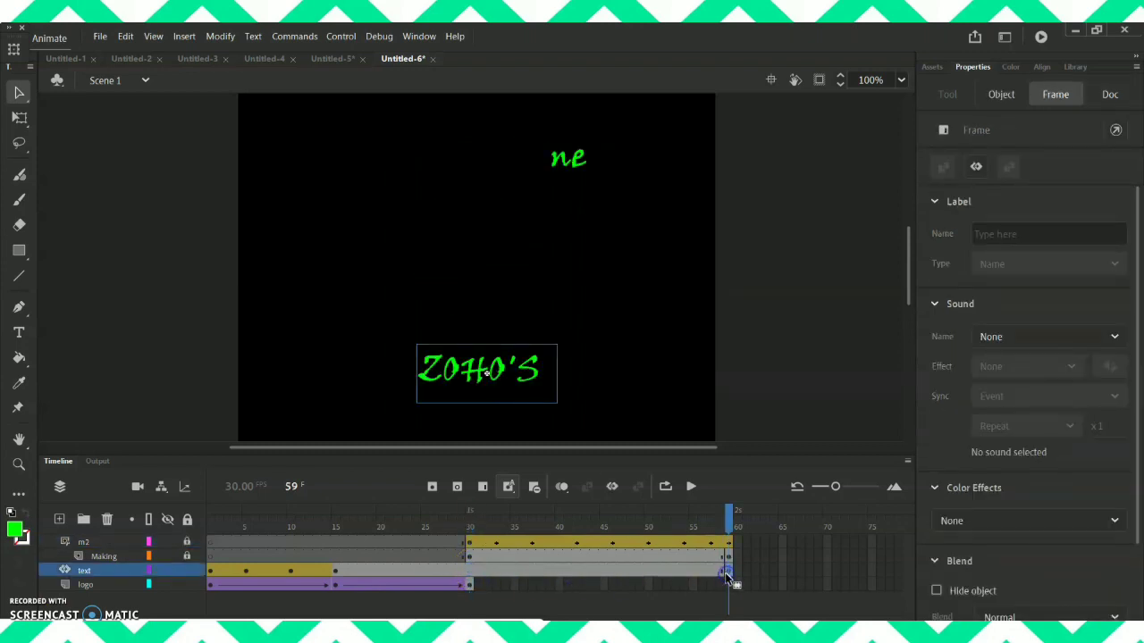
{"action": "left_click", "coordinate": [472, 586]}
{"action": "left_click_drag", "start_coordinate": [505, 590], "coordinate": [728, 598]}
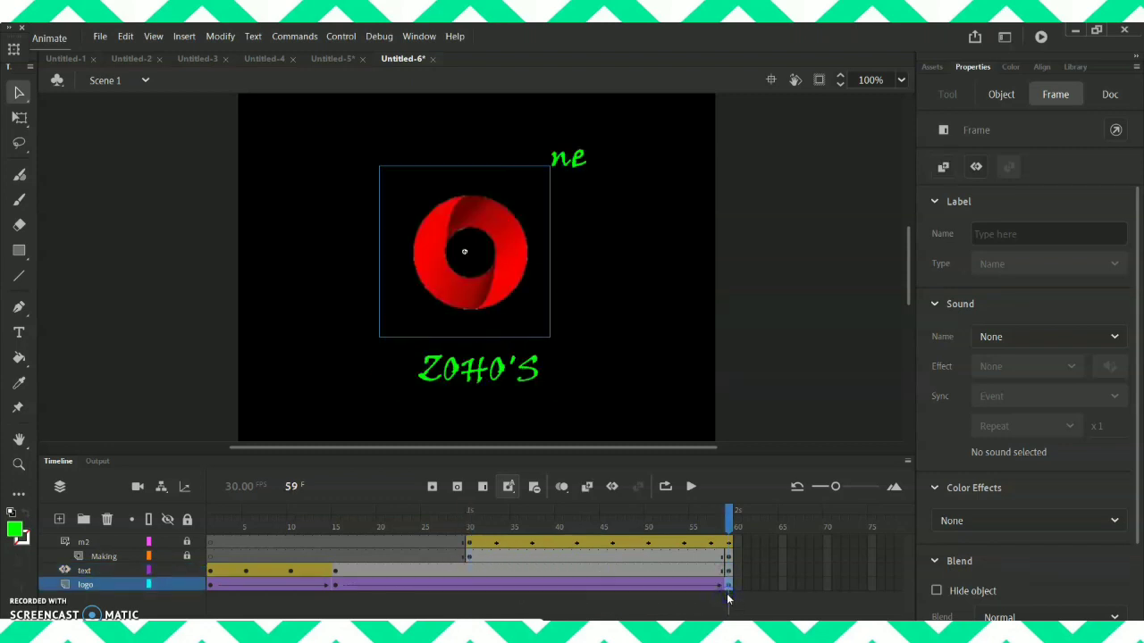
Step: Play back the complete animation on the timeline, then test it as an SWF movie
{"action": "key", "text": "Return"}
{"action": "key", "text": "Return"}
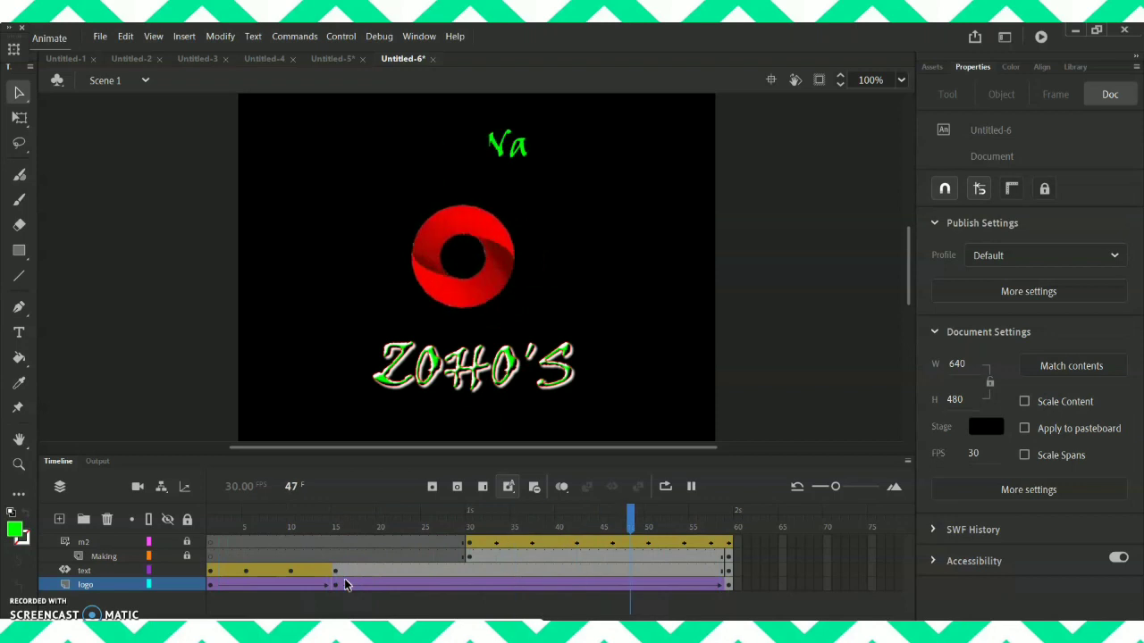
{"action": "key", "text": "Return"}
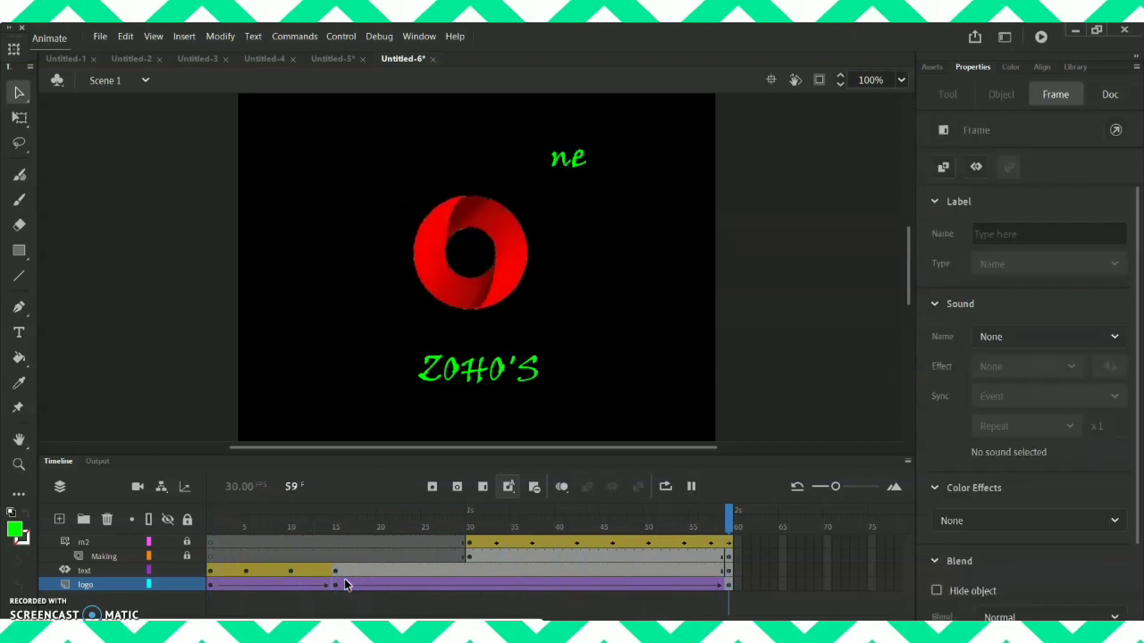
{"action": "key", "text": "ctrl+Return"}
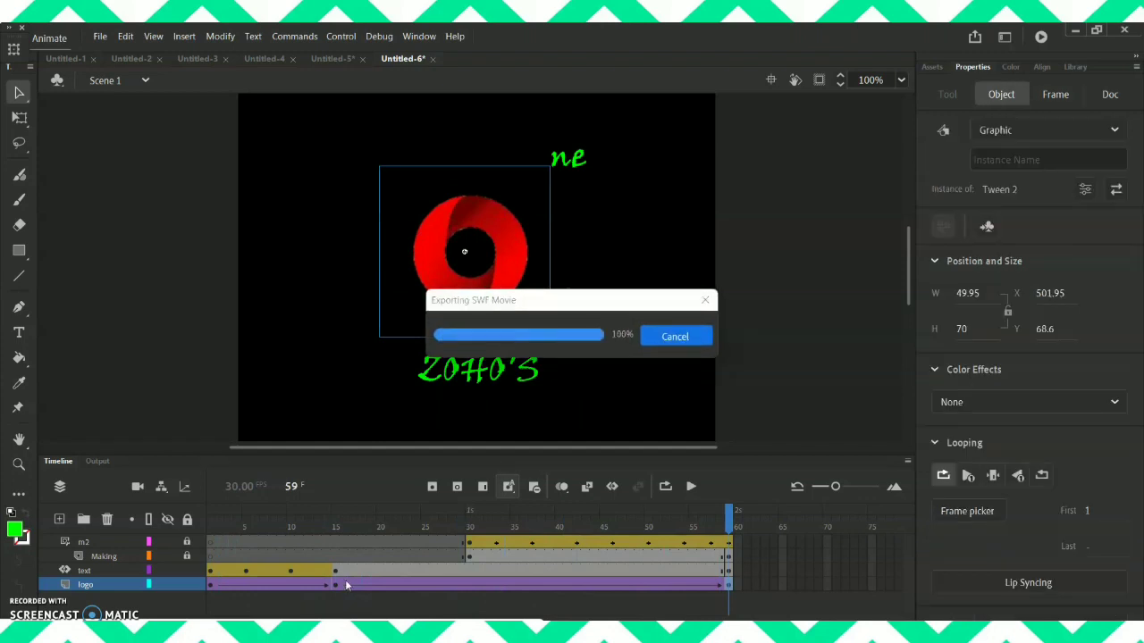